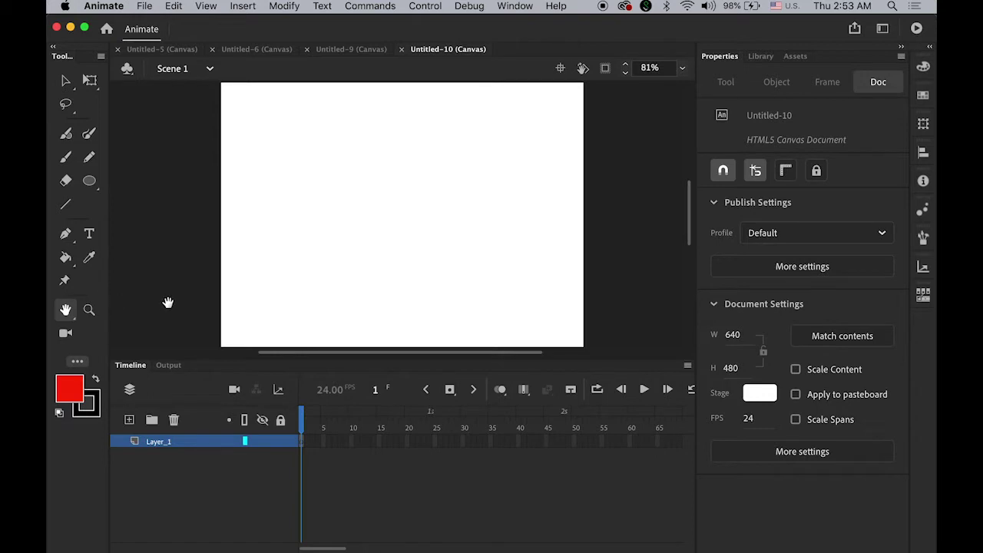
Draw a red circle about 75 px in diameter with no stroke near the stage's upper-left corner
left_click(89, 180)
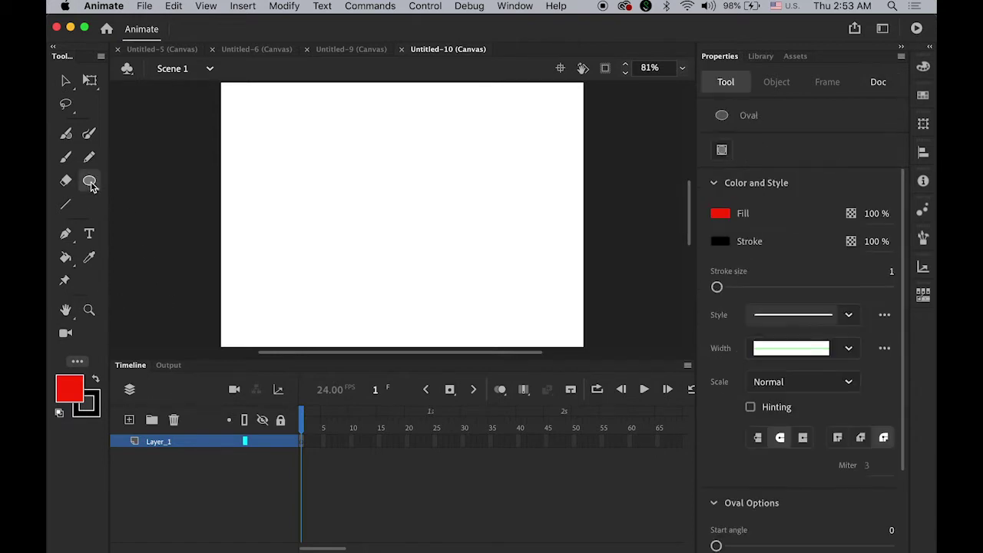
left_click(89, 399)
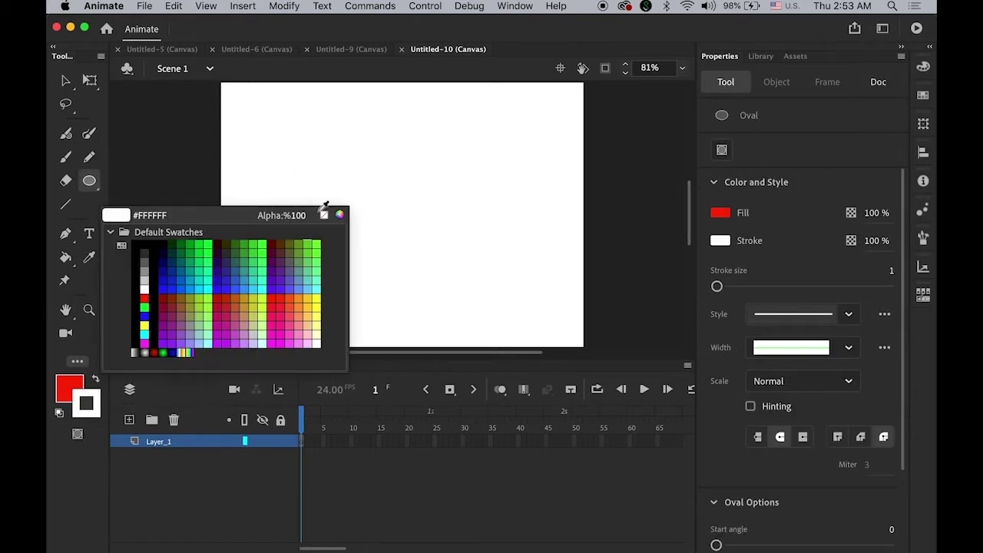
left_click(324, 216)
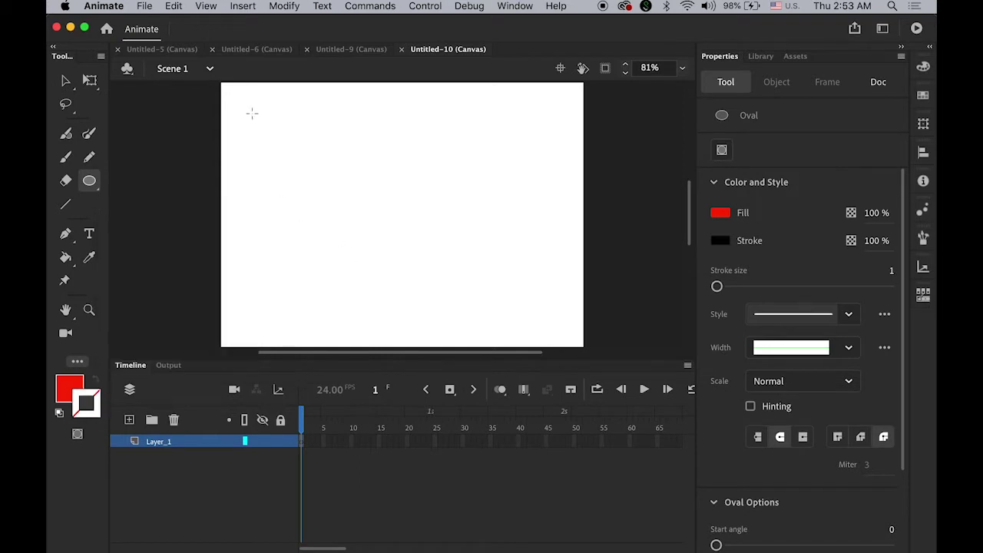
left_click_drag(256, 110, 296, 149)
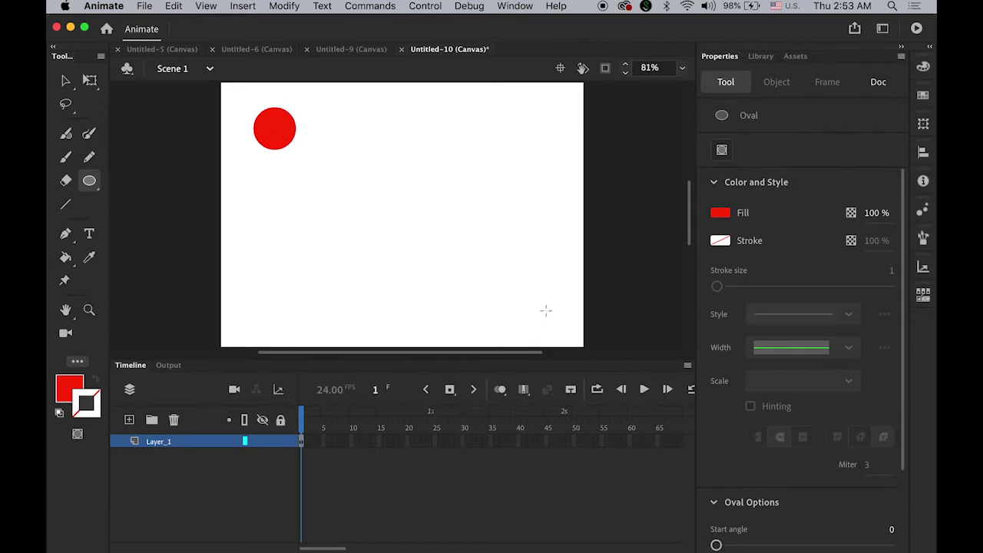
Apply a motion tween to the circle on Layer_1, converting it to a symbol
left_click(301, 445)
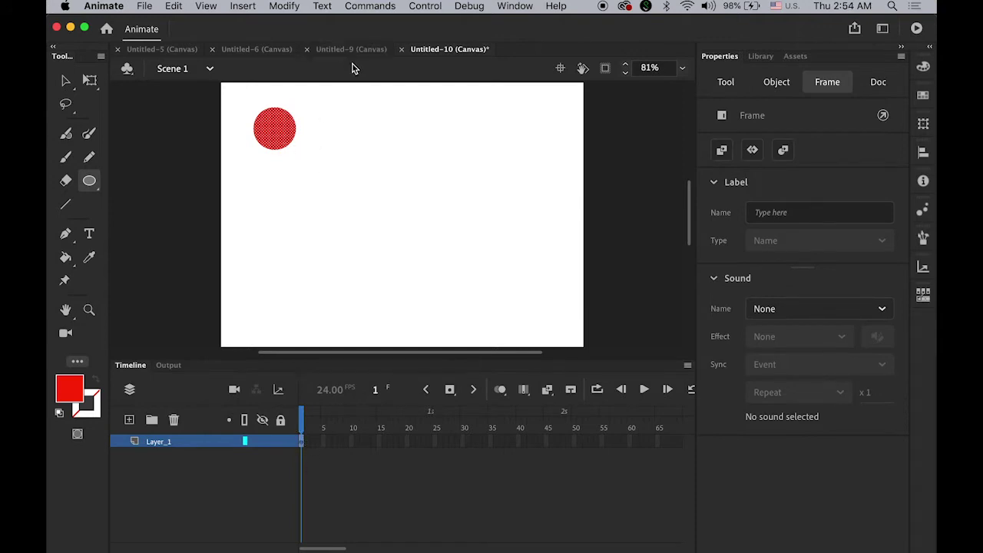
left_click(242, 6)
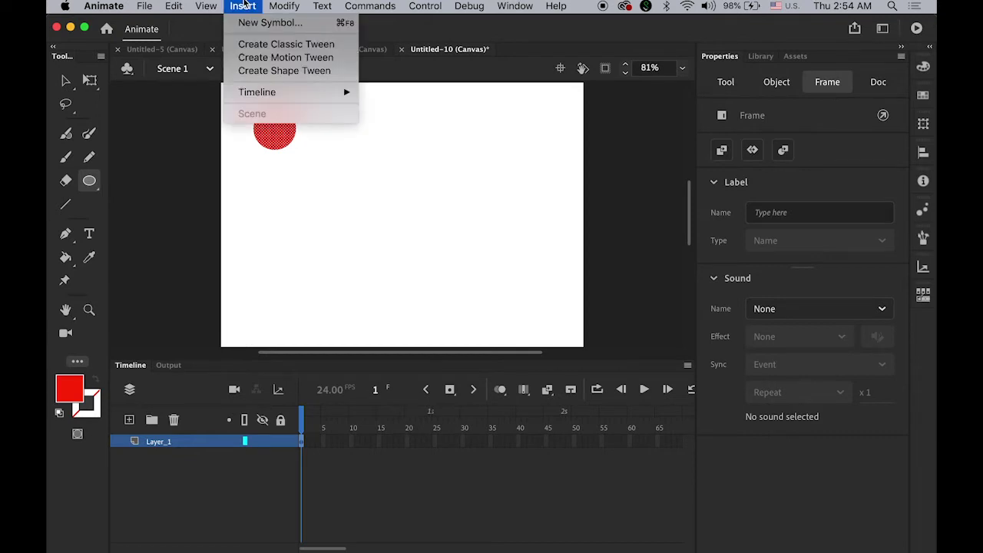
left_click(270, 58)
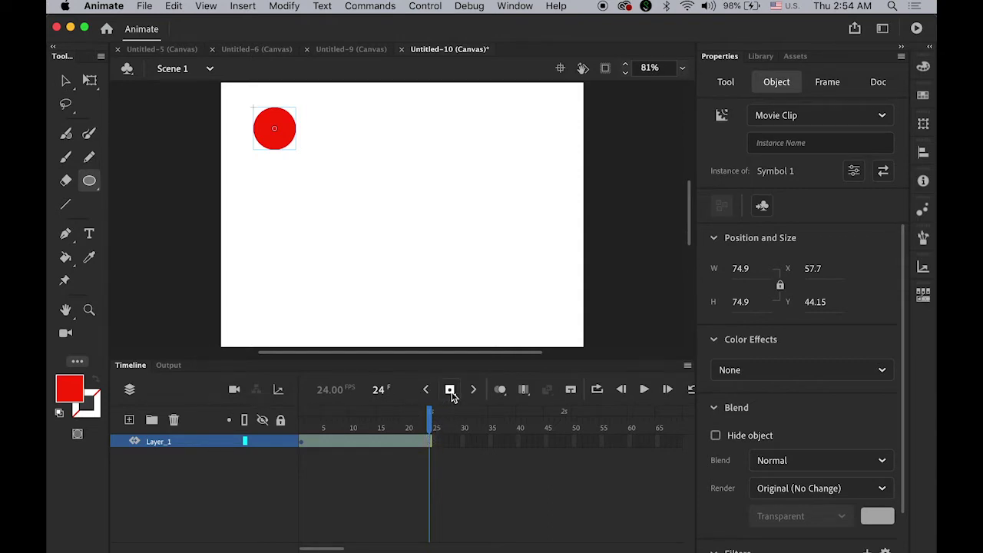
Insert a keyframe at frame 24 and move the circle to the stage's lower-right area, about X 515, Y 352
left_click(450, 392)
left_click(430, 448)
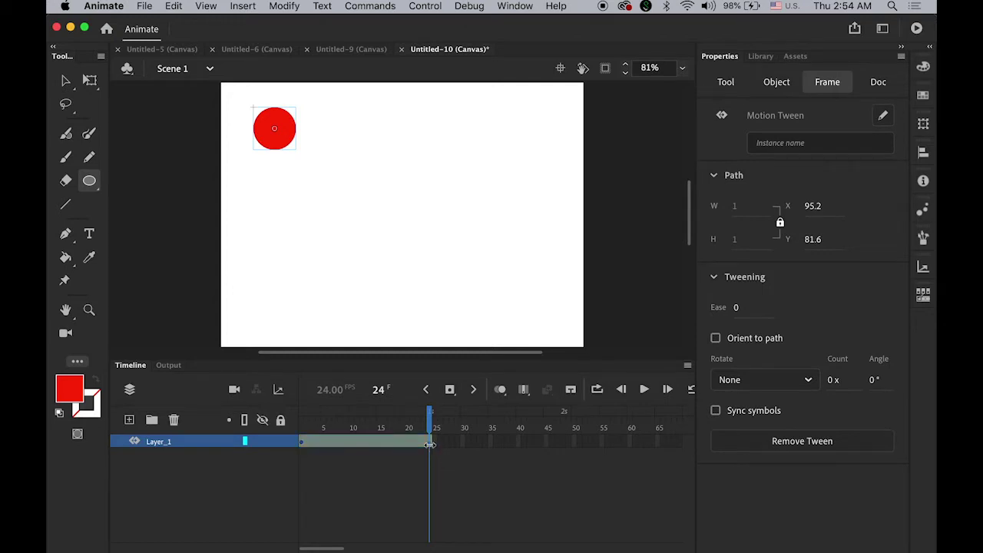
left_click(68, 80)
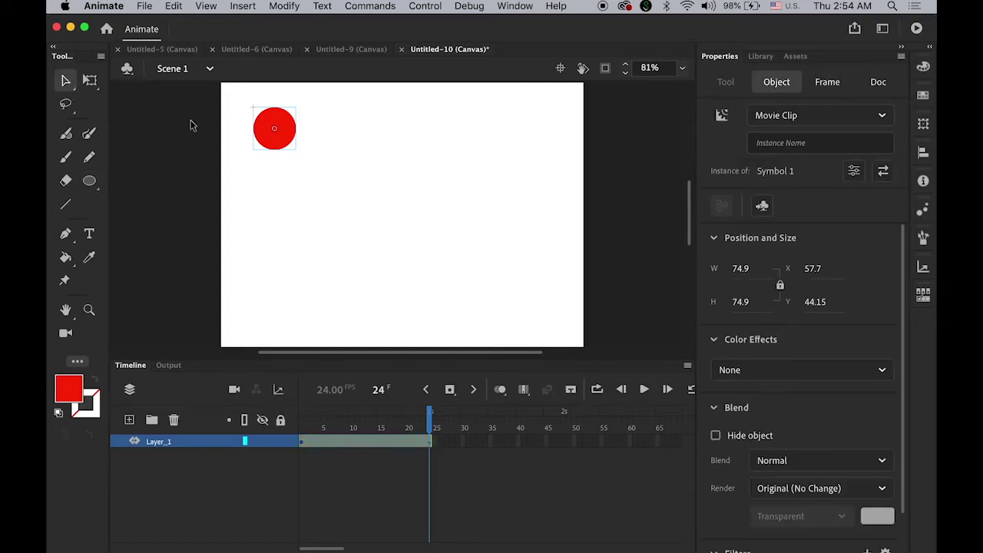
left_click_drag(275, 144, 536, 321)
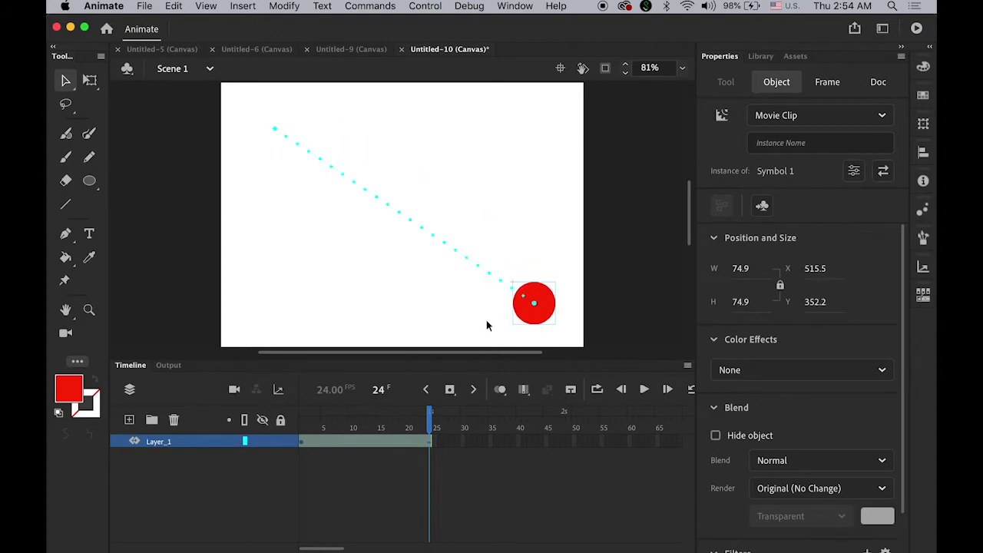
Bend the straight motion path upward into an arc, playing the animation before and after the change
key("Return")
key("Return")
left_click_drag(398, 217, 441, 156)
key("Return")
Insert a keyframe at frame 13 and move the circle there to the stage's center, giving an S-shaped motion path
left_click_drag(432, 424, 363, 432)
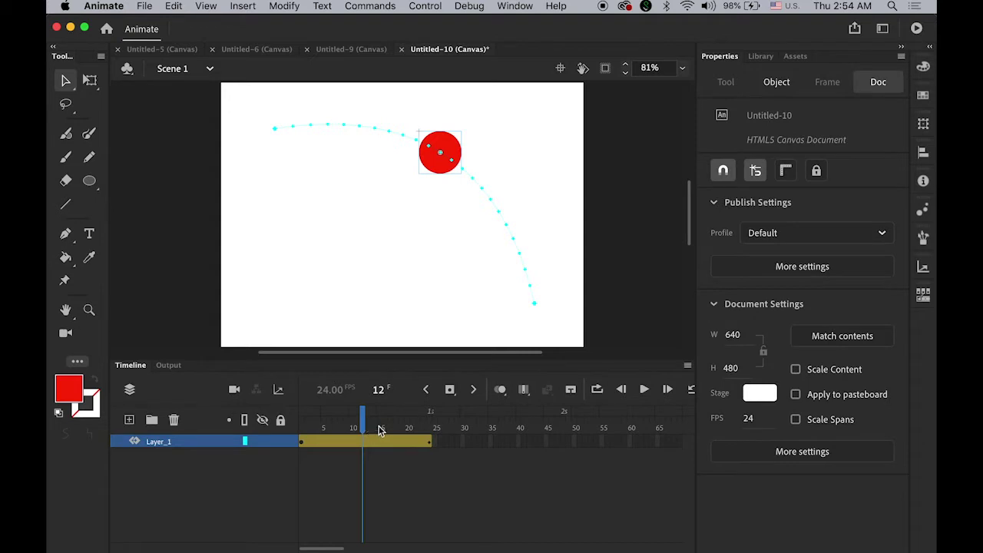
left_click(370, 427)
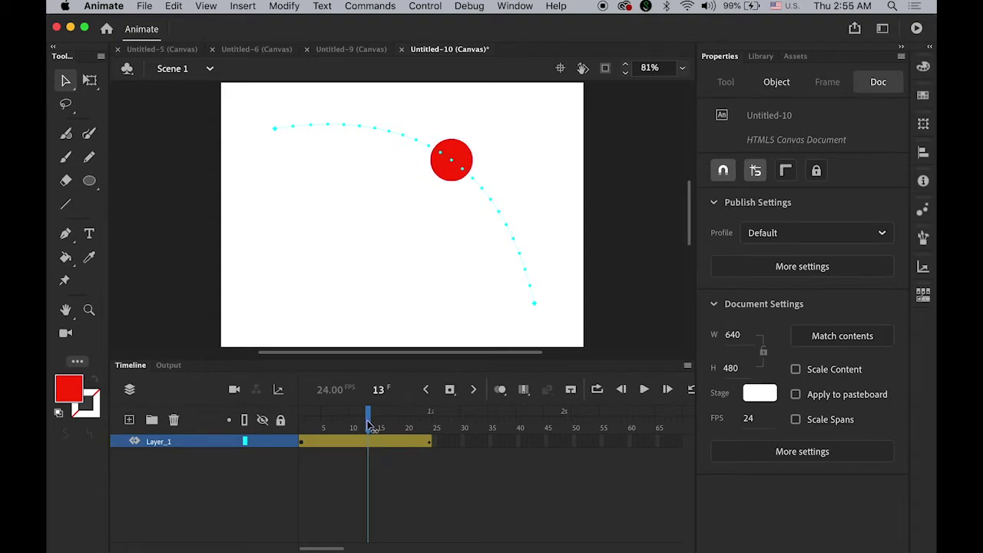
left_click_drag(369, 427, 368, 429)
left_click(450, 390)
left_click_drag(451, 161, 379, 263)
left_click_drag(451, 163, 399, 222)
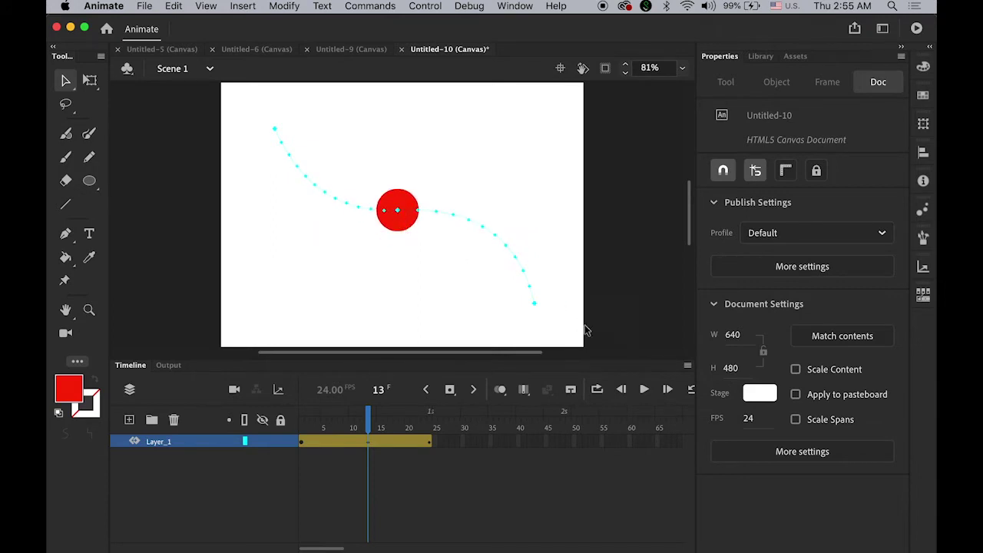
Play the S-shaped motion on the timeline and run Test Movie
key("Return")
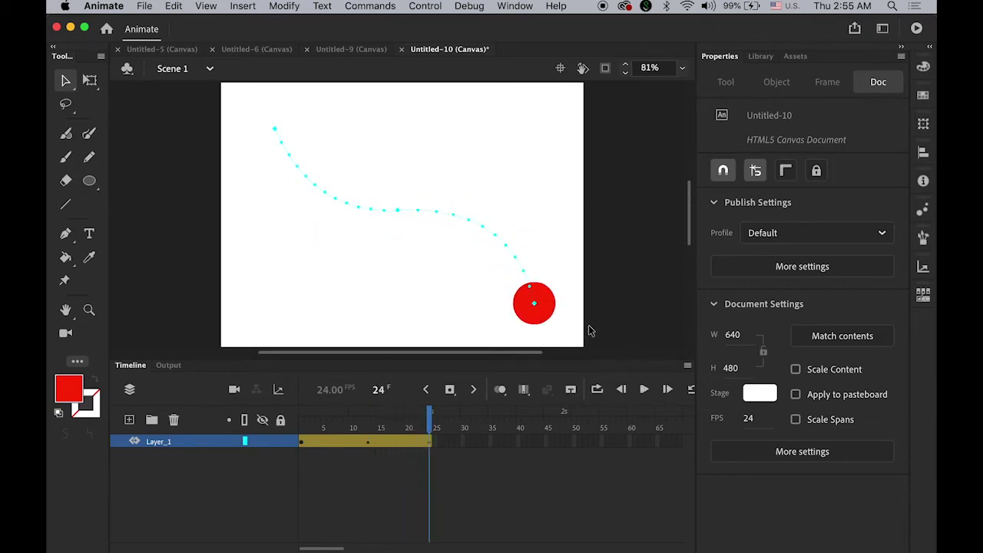
key("Return")
left_click(514, 6)
mouse_move(425, 6)
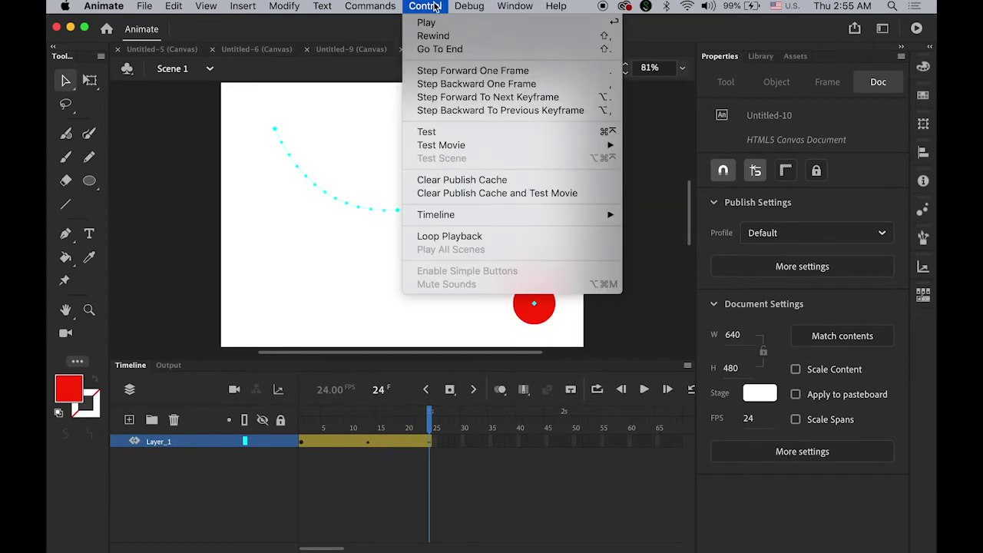
mouse_move(474, 149)
left_click(657, 158)
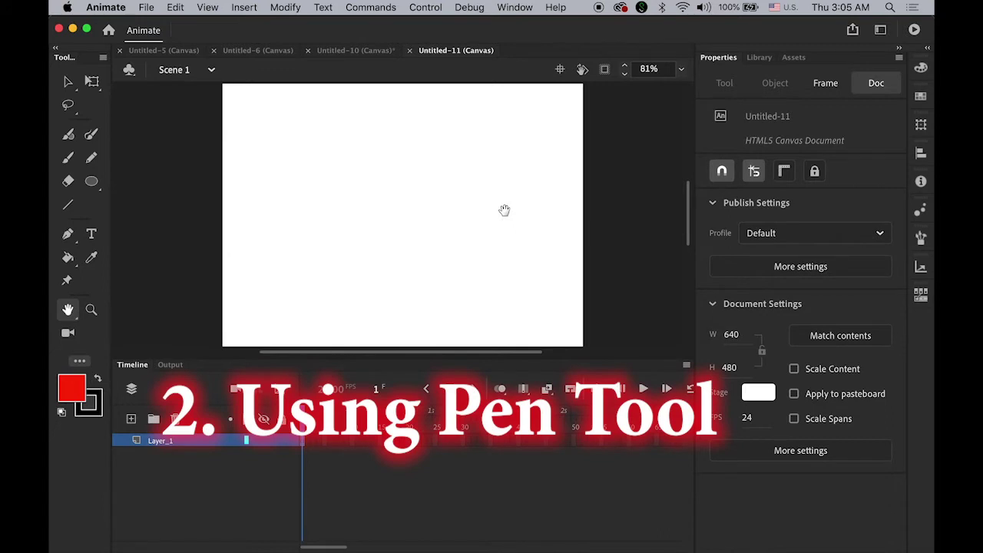
Rename Layer_1 of the Untitled-11 document as guide
double_click(160, 440)
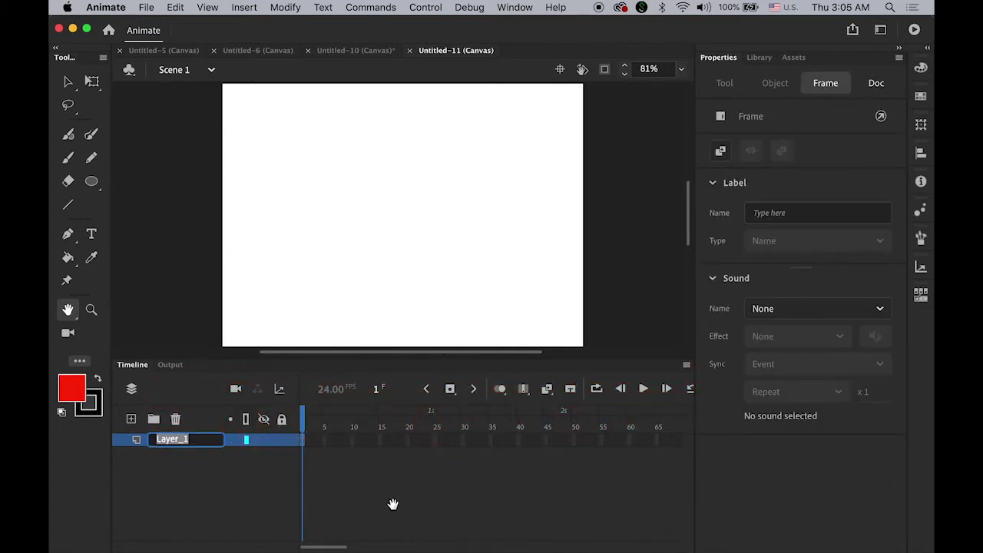
type("guide")
key("Return")
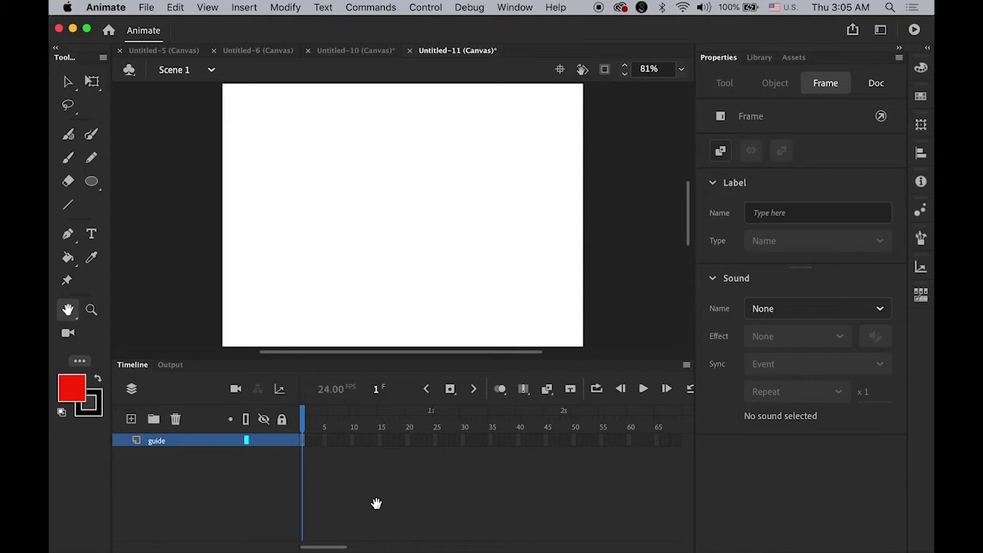
With the Pen tool and no fill, draw a black path from the stage's lower left over a first arch down to mid-height
mouse_move(231, 438)
left_click(69, 234)
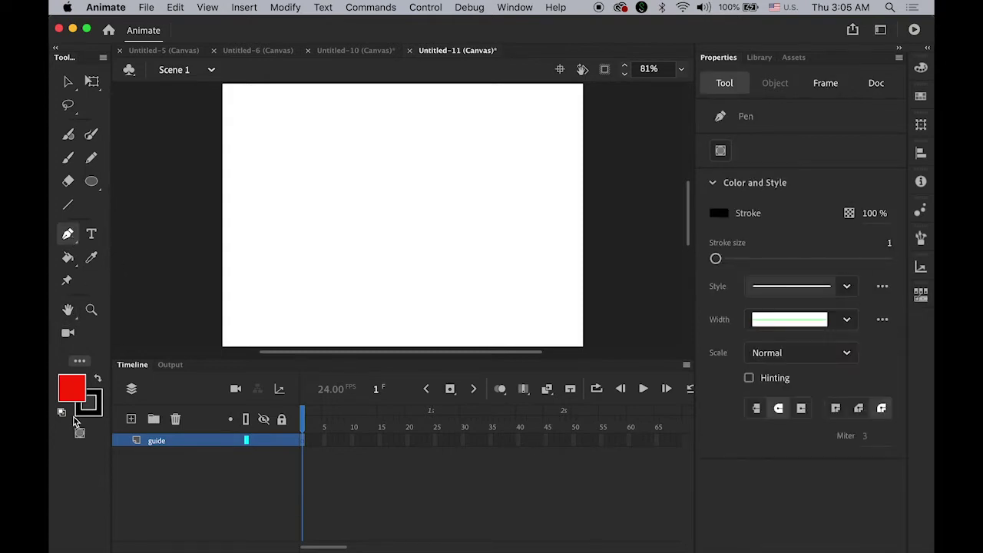
left_click(71, 392)
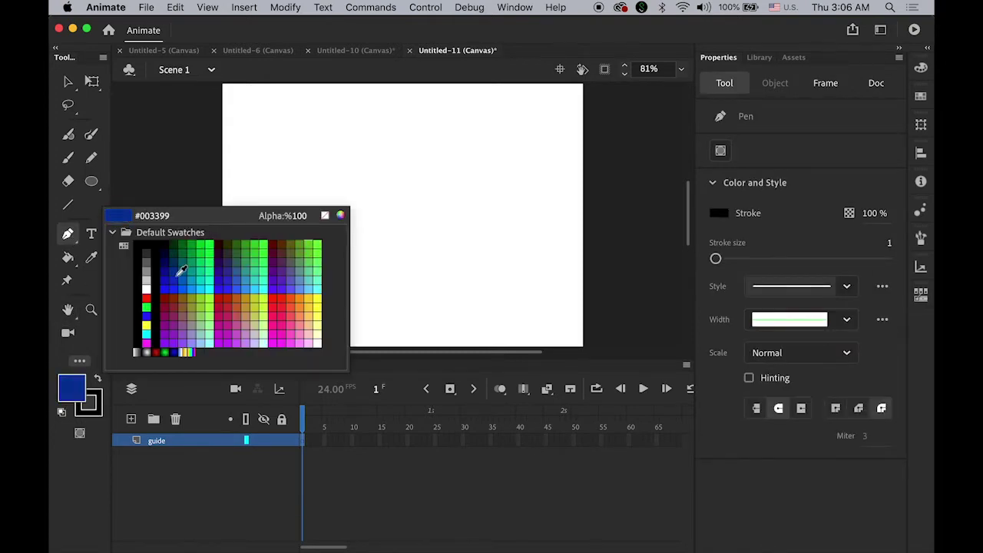
left_click(325, 218)
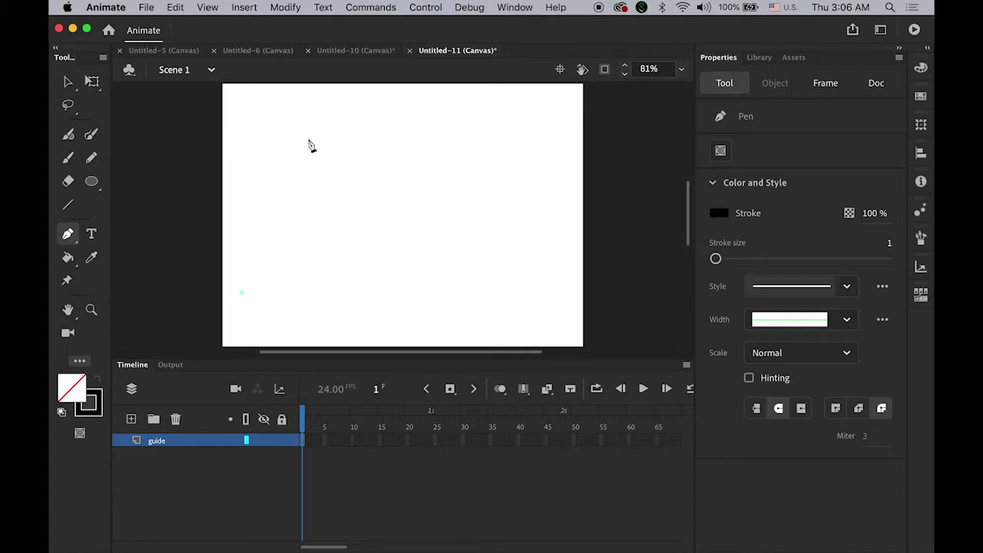
left_click_drag(307, 139, 375, 145)
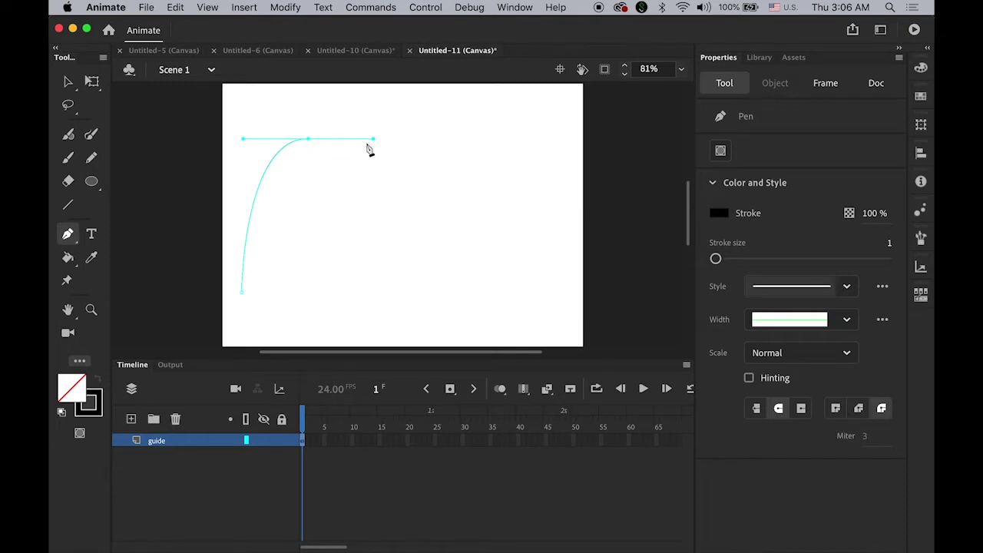
left_click(309, 140)
left_click_drag(348, 230, 346, 318)
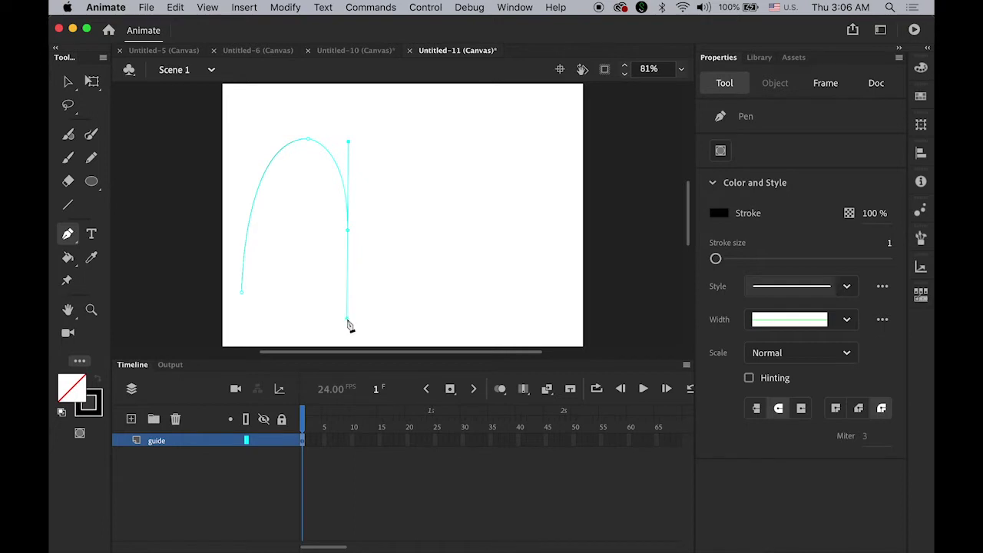
left_click(347, 232)
Continue the pen path through a rounded valley and a taller second arch, ending in a short curve at the stage's lower right
left_click_drag(377, 259, 403, 262)
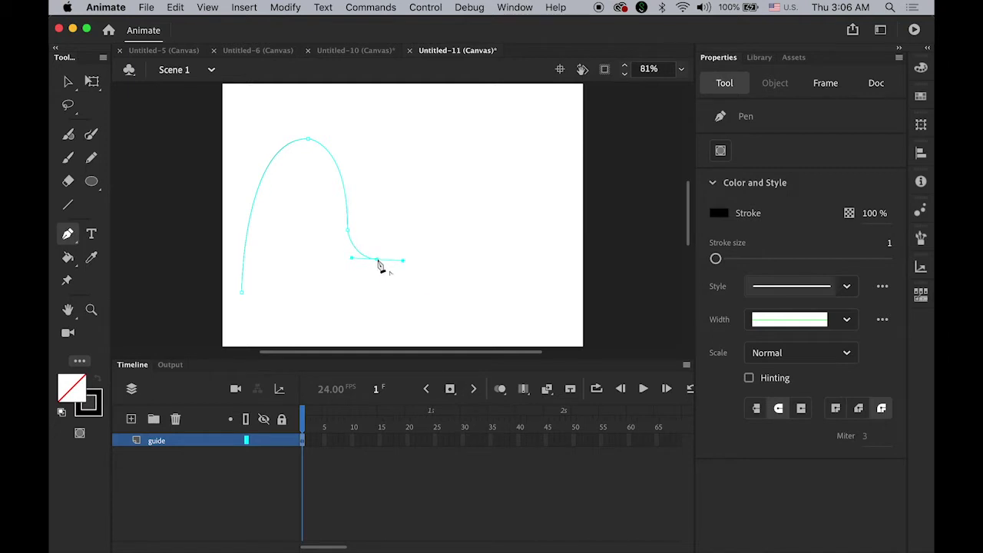
left_click(377, 259)
left_click_drag(411, 226, 416, 184)
left_click_drag(467, 115, 513, 119)
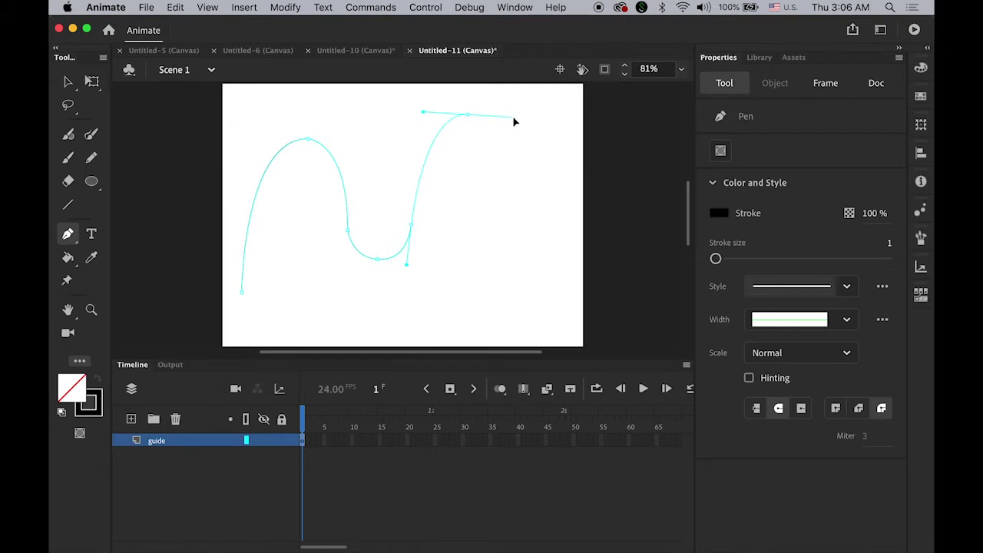
left_click(467, 116)
left_click_drag(503, 292, 485, 432)
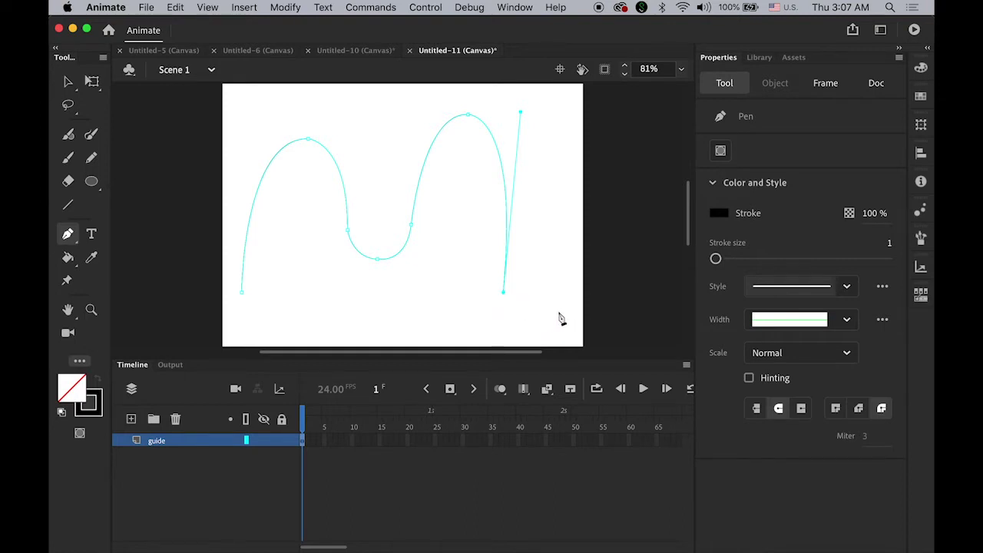
mouse_move(559, 312)
left_mouse_down()
mouse_move(601, 291)
mouse_move(612, 298)
left_mouse_up()
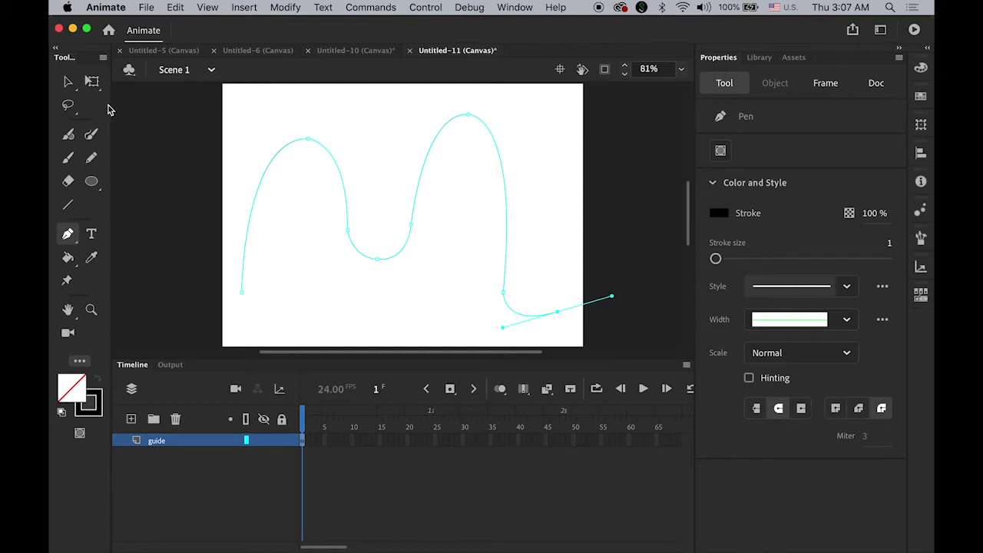
Shift the whole drawn path slightly to the right and convert the guide layer to the Guide type
left_click(68, 82)
left_click(183, 89)
mouse_move(183, 90)
left_mouse_down()
mouse_move(445, 243)
mouse_move(589, 347)
left_mouse_up()
mouse_move(507, 256)
left_mouse_down()
mouse_move(527, 254)
mouse_move(517, 228)
left_mouse_up()
left_click(605, 286)
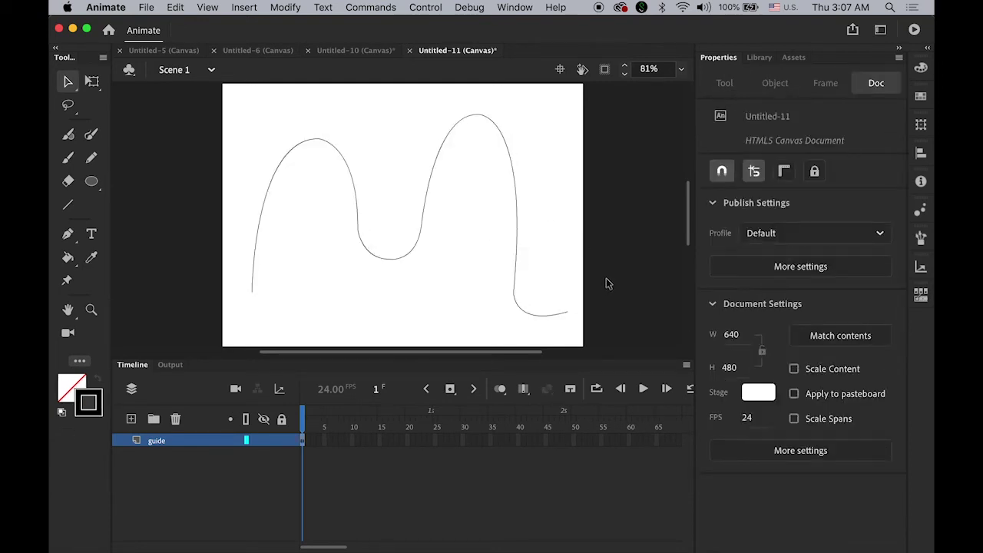
right_click(139, 444)
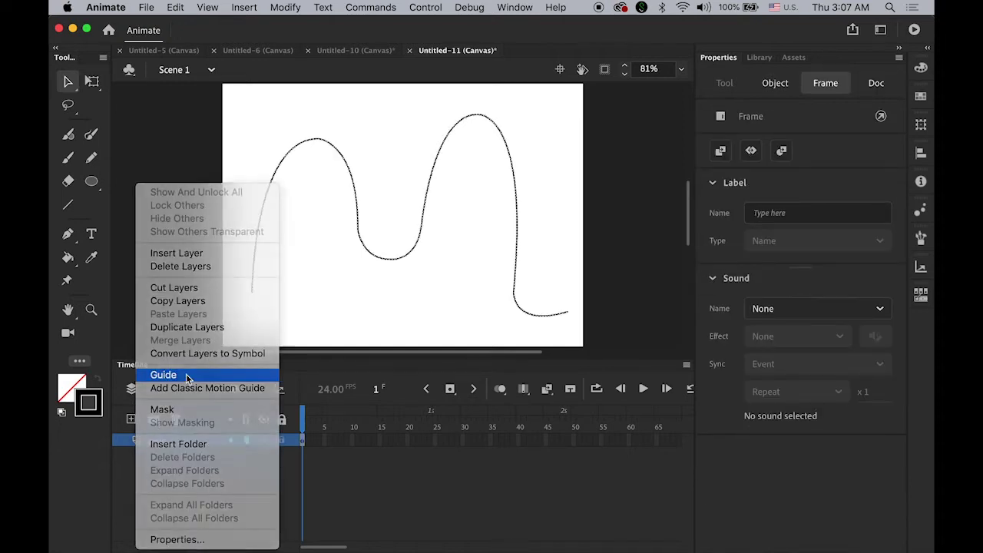
left_click(186, 376)
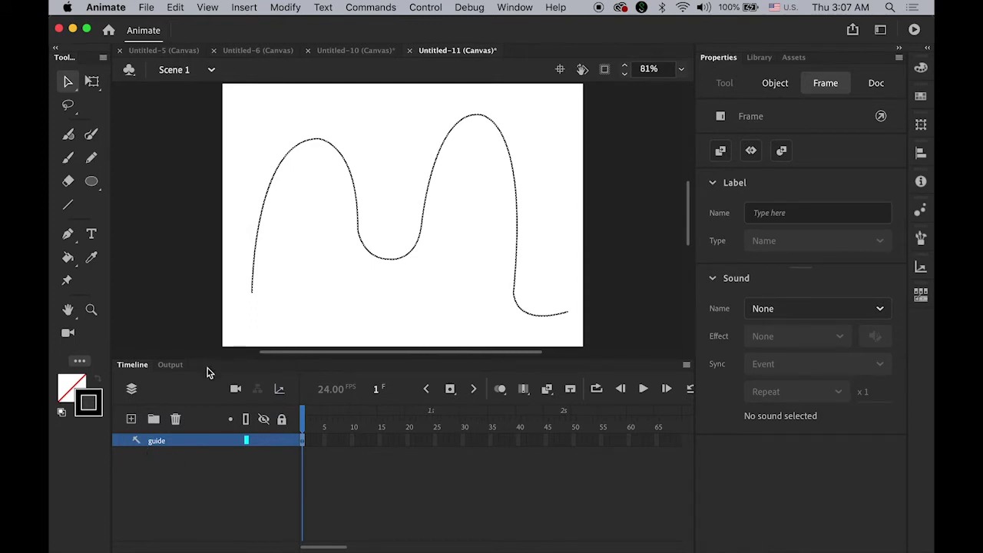
Add a new layer, place it beneath the guide layer and name it triangle
left_click(131, 419)
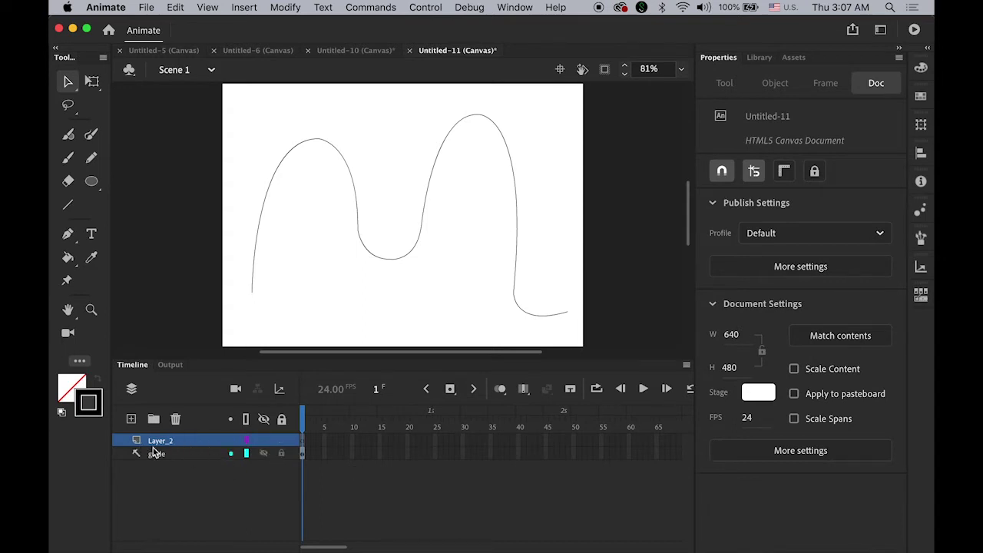
left_click_drag(131, 444, 115, 466)
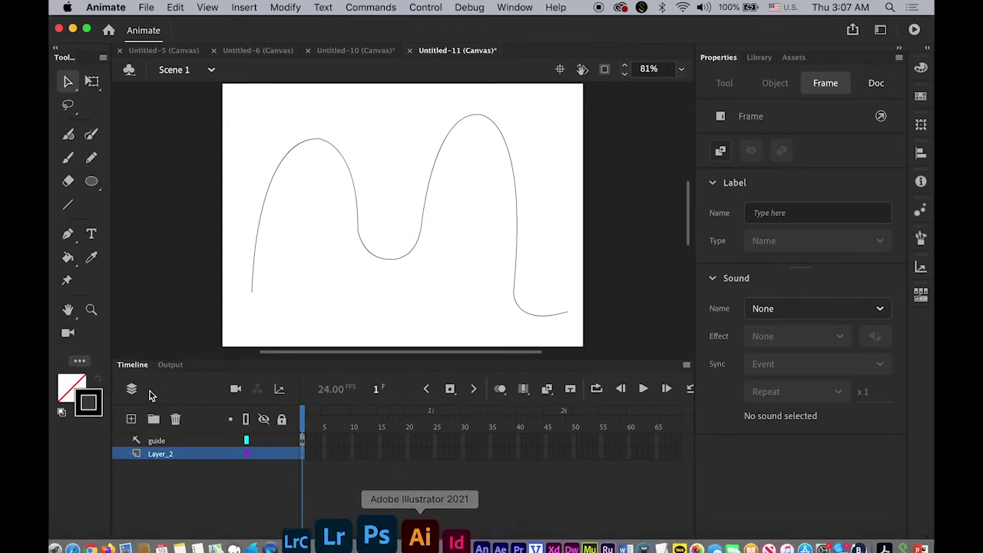
double_click(159, 454)
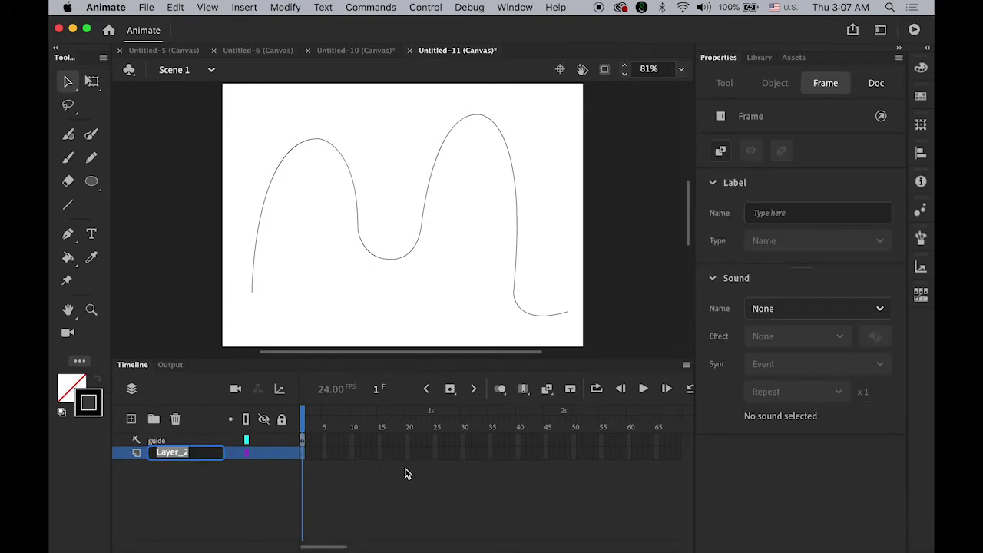
type("triangle")
key("Return")
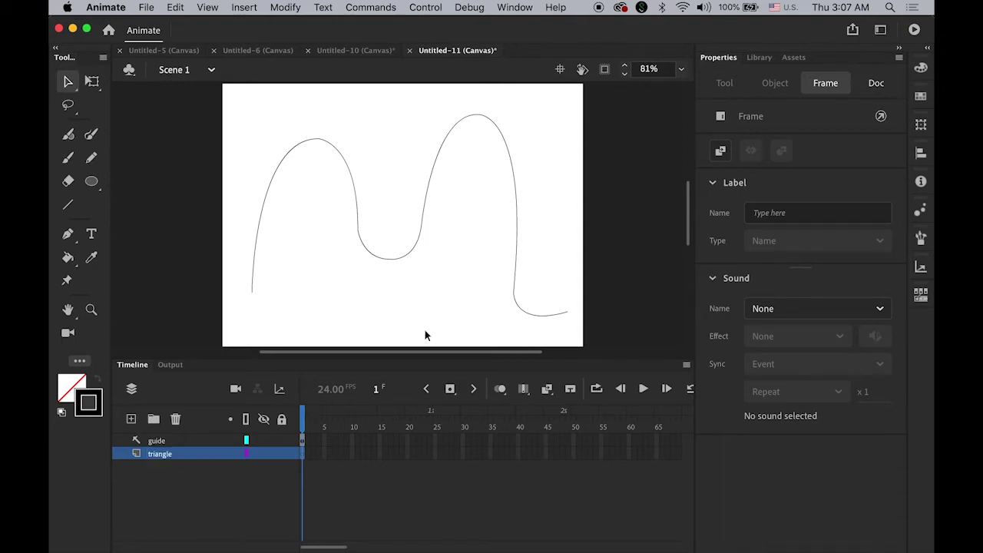
With the Pen tool, draw a closed triangle about 31 by 44 px just below the path's lower-left start
left_click(69, 238)
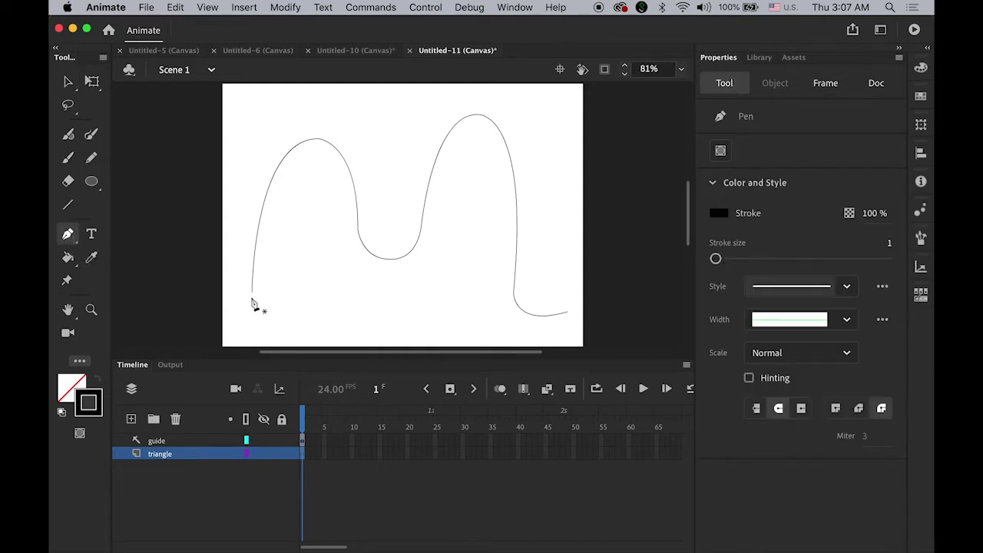
left_click(250, 298)
left_click(243, 322)
left_click(251, 297)
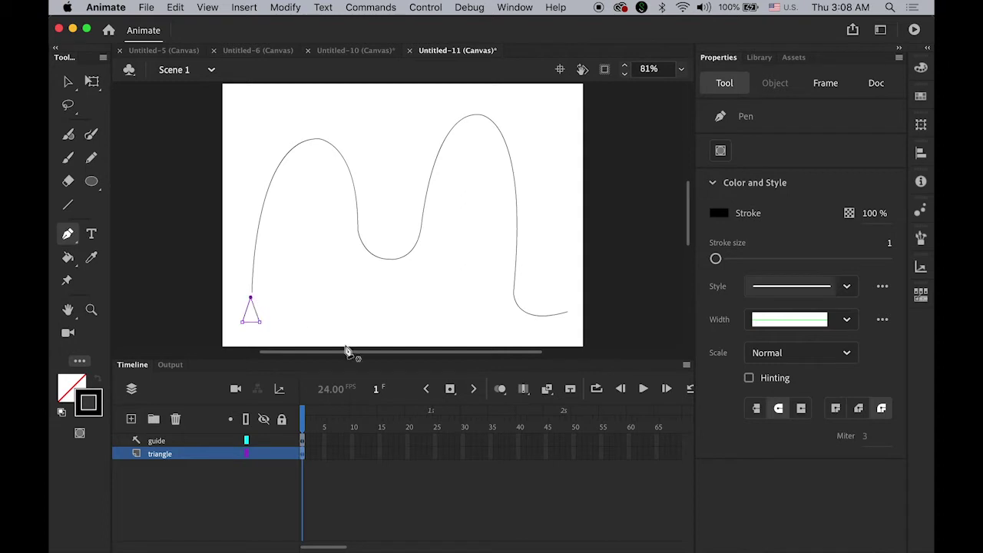
left_click(68, 81)
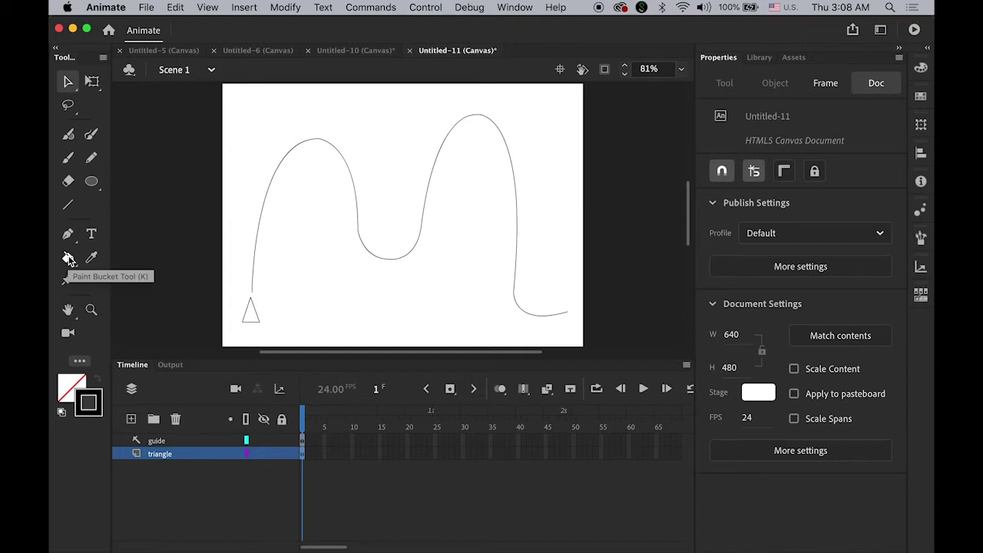
Fill the triangle with red using the Paint Bucket and nudge it slightly up towards the path's start
left_click(77, 387)
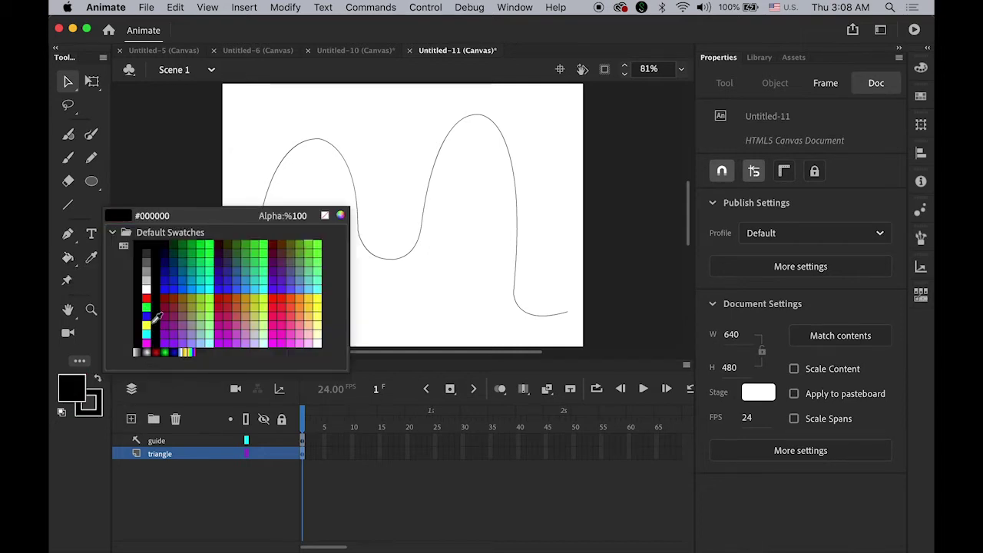
left_click(146, 298)
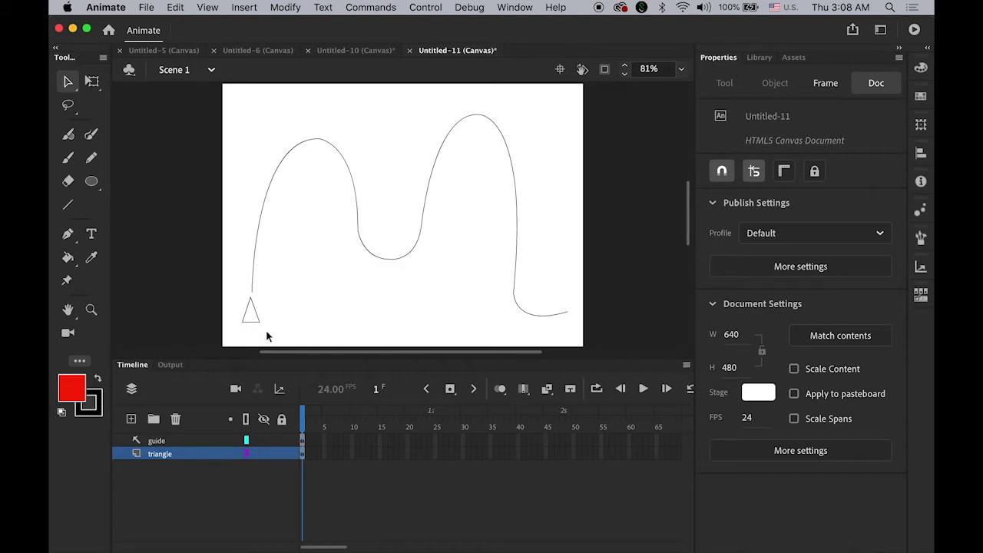
left_click(67, 257)
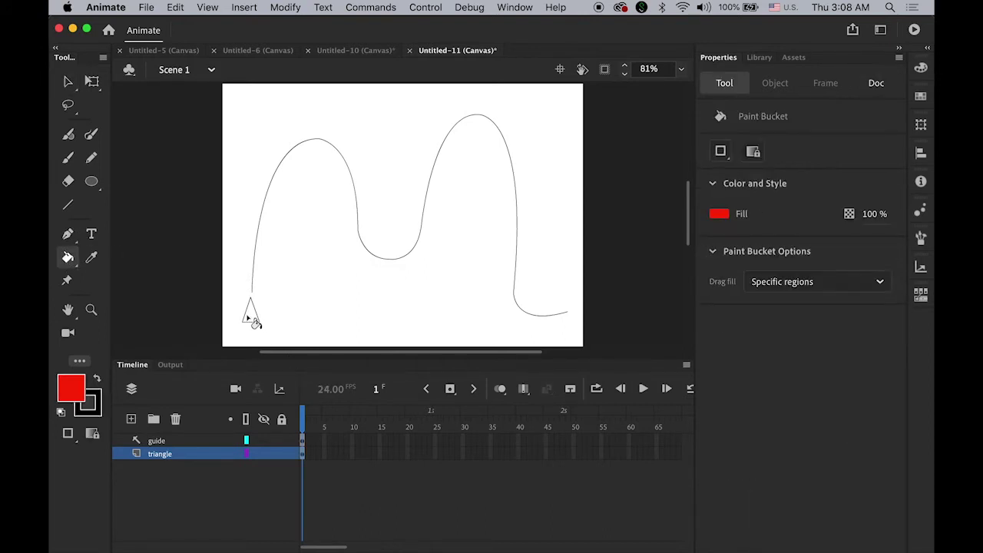
left_click(252, 317)
left_click(67, 82)
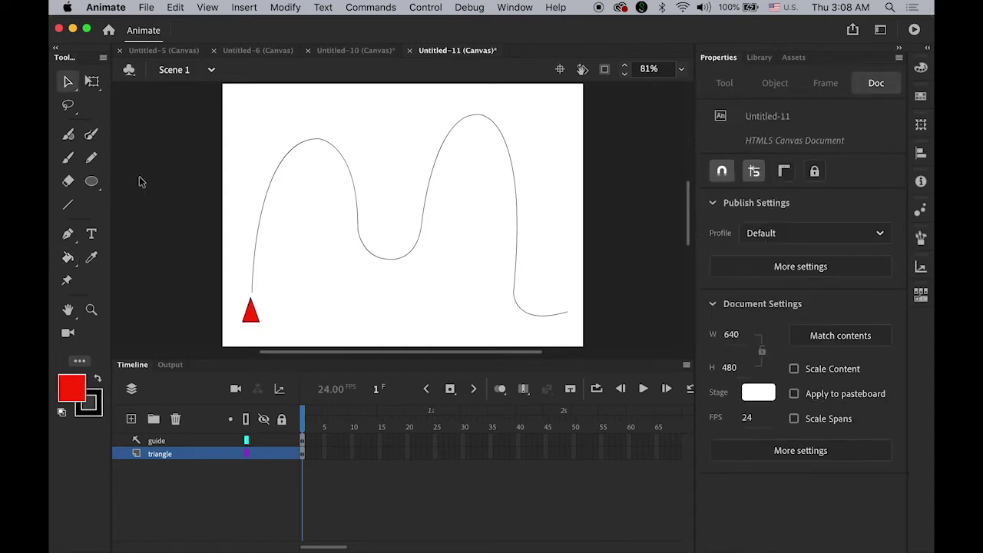
left_click(303, 454)
left_click_drag(253, 313, 260, 319)
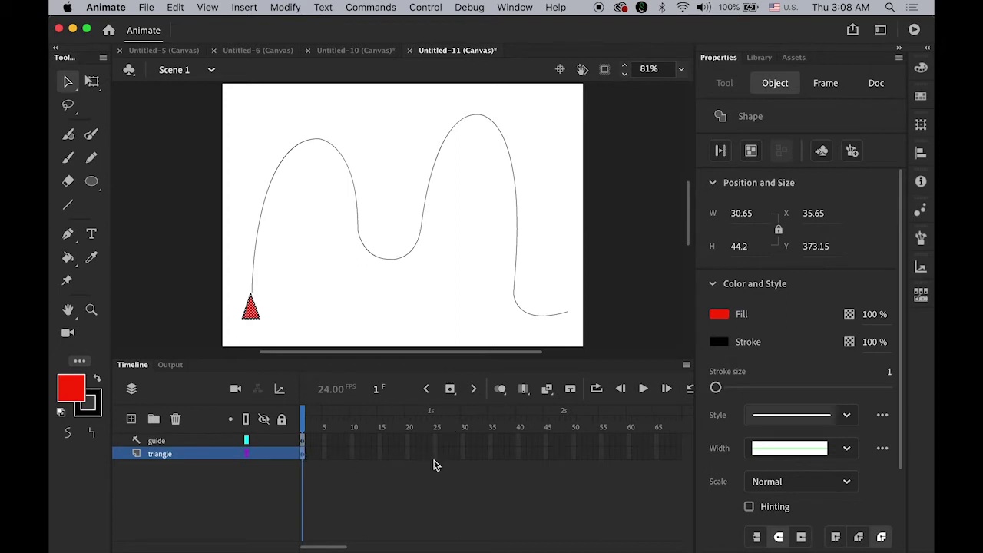
Insert keyframes at frame 72 on both the guide and triangle layers
left_click_drag(321, 547, 354, 552)
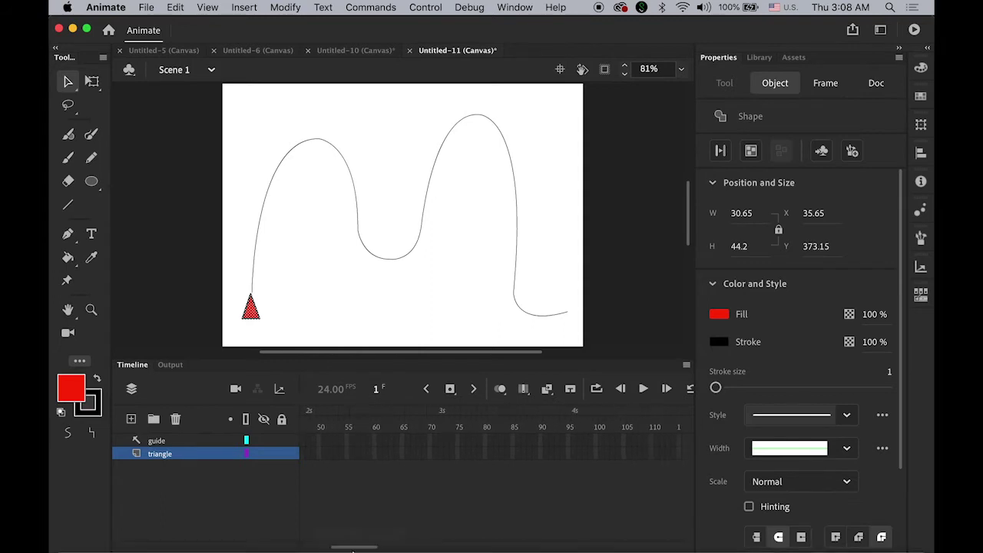
left_click(442, 442)
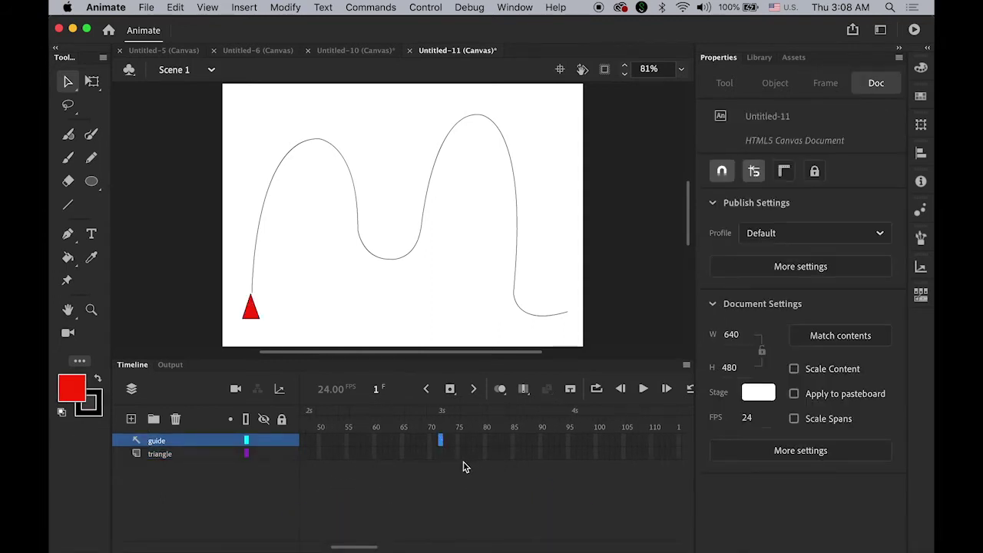
left_click(440, 454)
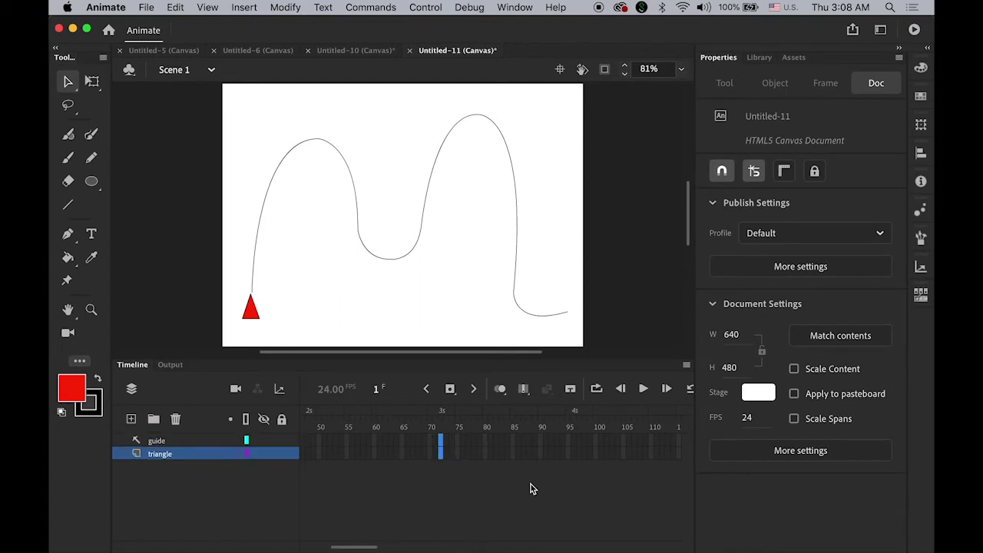
left_click(452, 390)
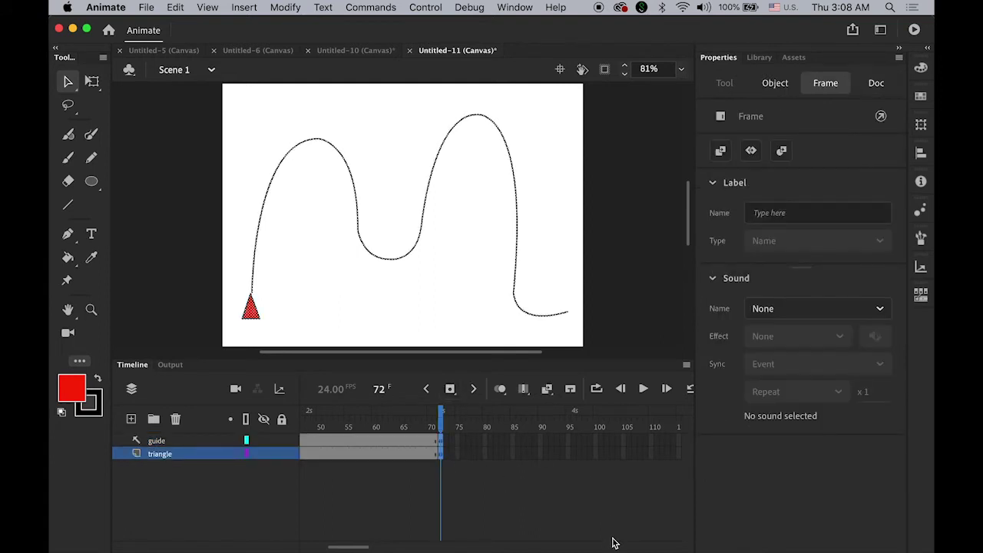
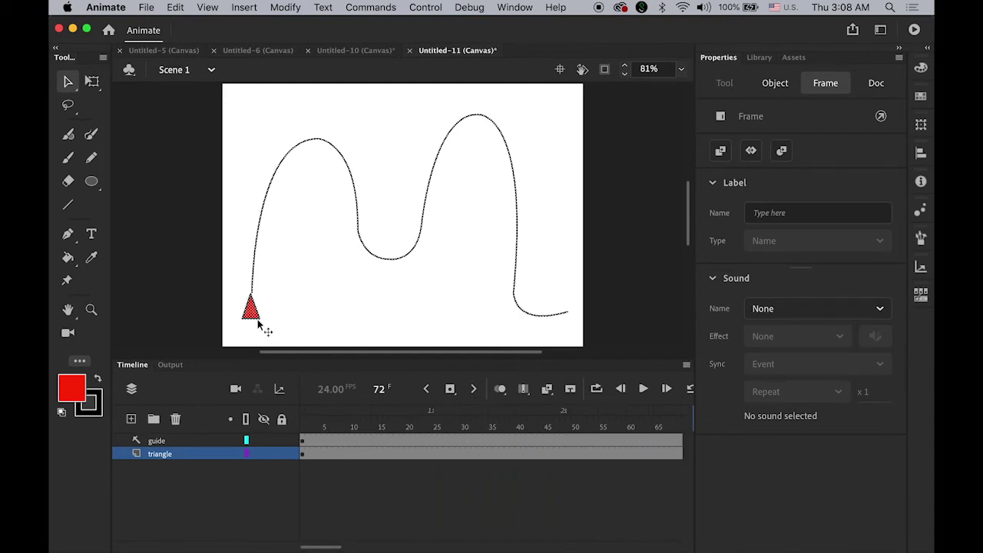
Create a classic tween on the triangle layer between frames 1 and 72
left_click(504, 454)
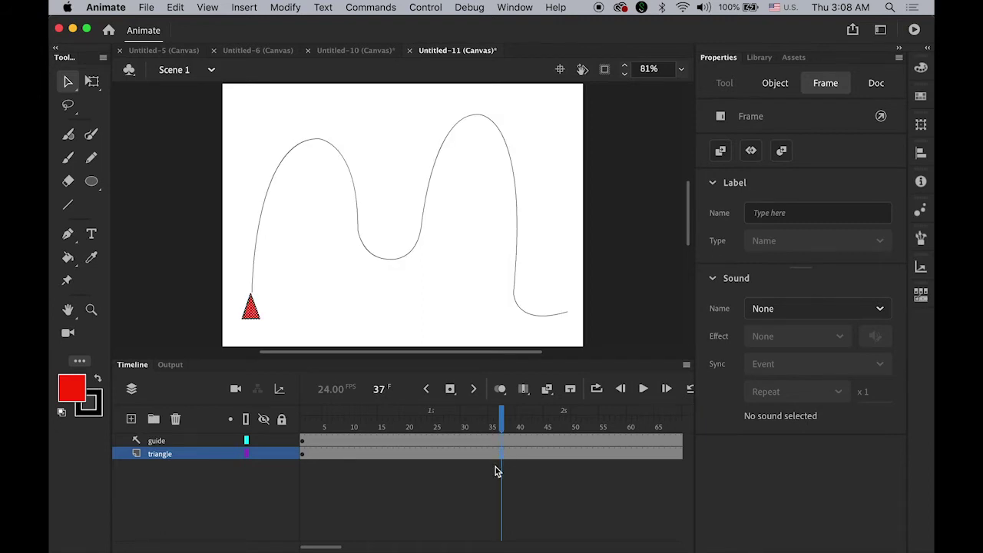
left_click(247, 6)
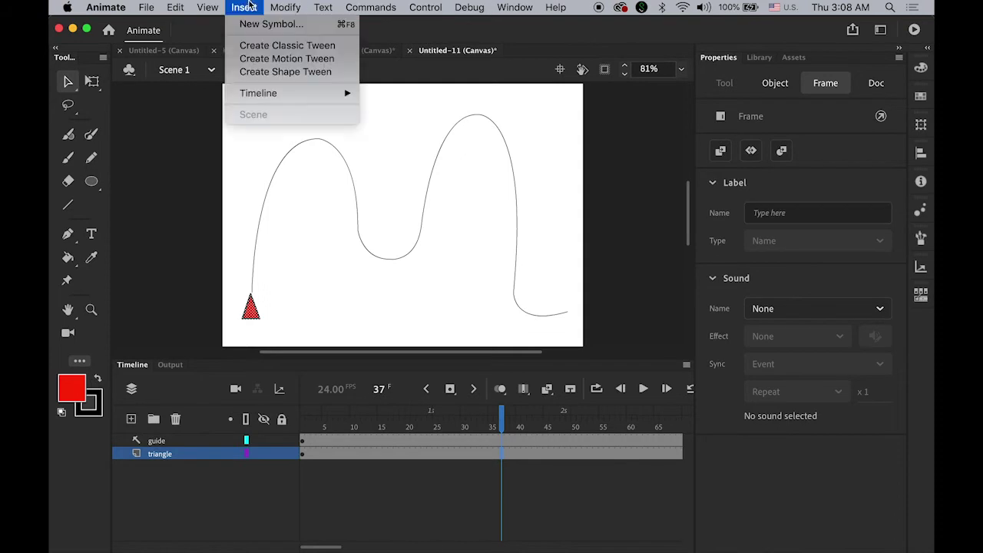
left_click(287, 45)
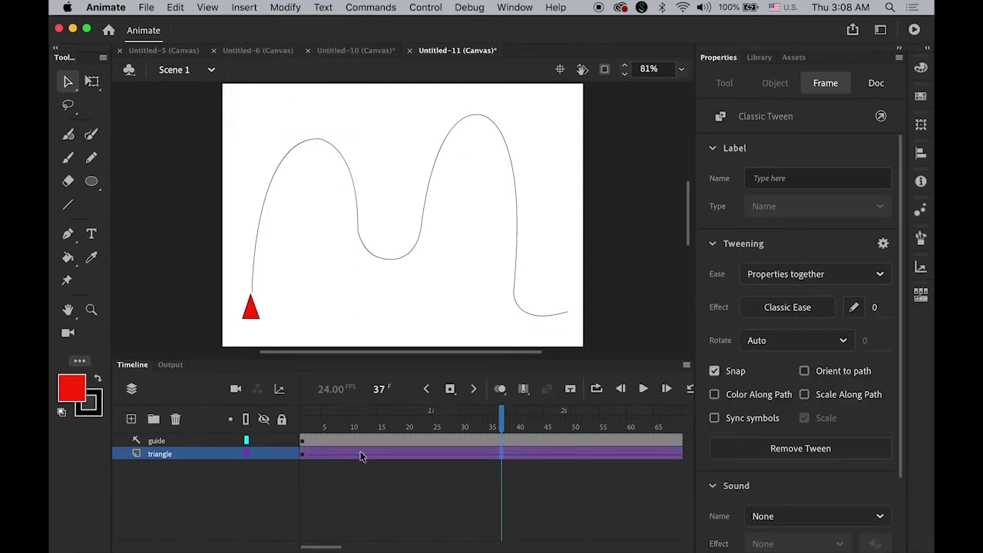
At frame 72, move the triangle onto the lower-right end of the path
left_click_drag(330, 546, 345, 548)
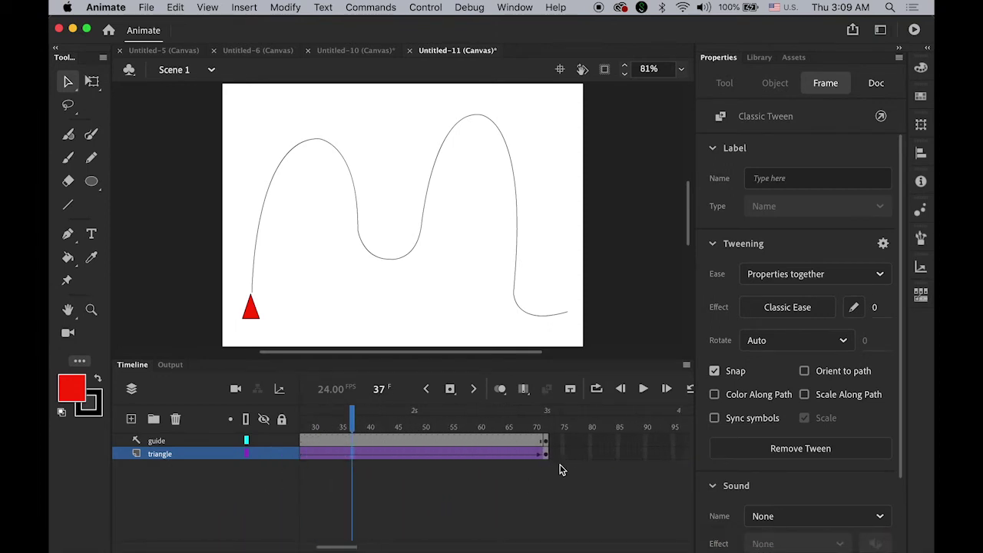
left_click(546, 454)
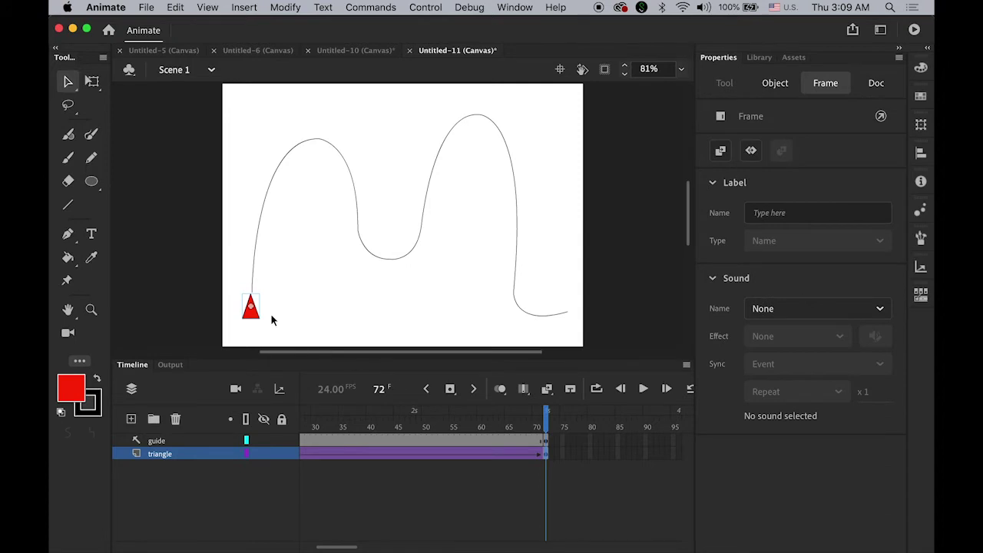
left_click_drag(253, 315, 568, 322)
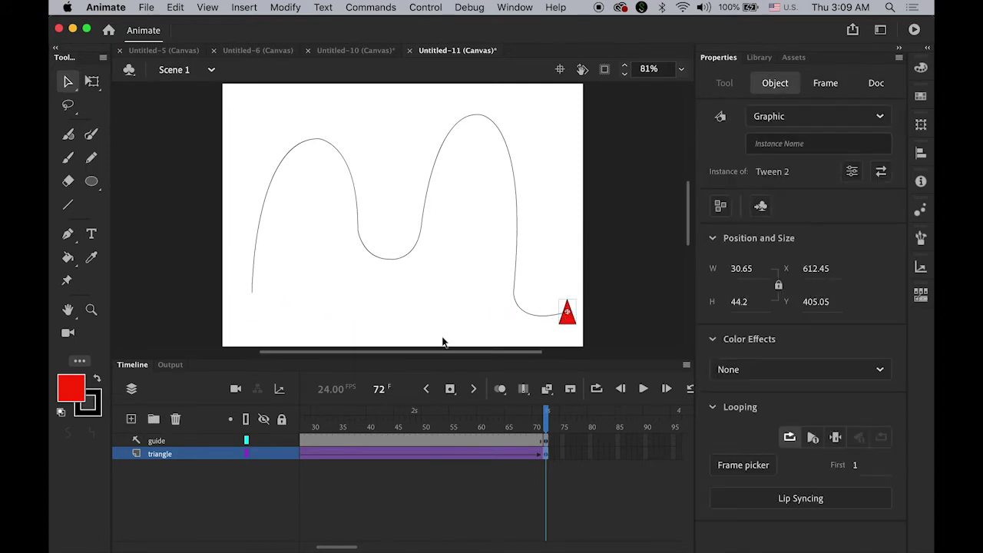
At frame 1, snap the triangle's centre point onto the path's lower-left start and play the tween
left_click_drag(546, 427, 189, 420)
left_click(372, 465)
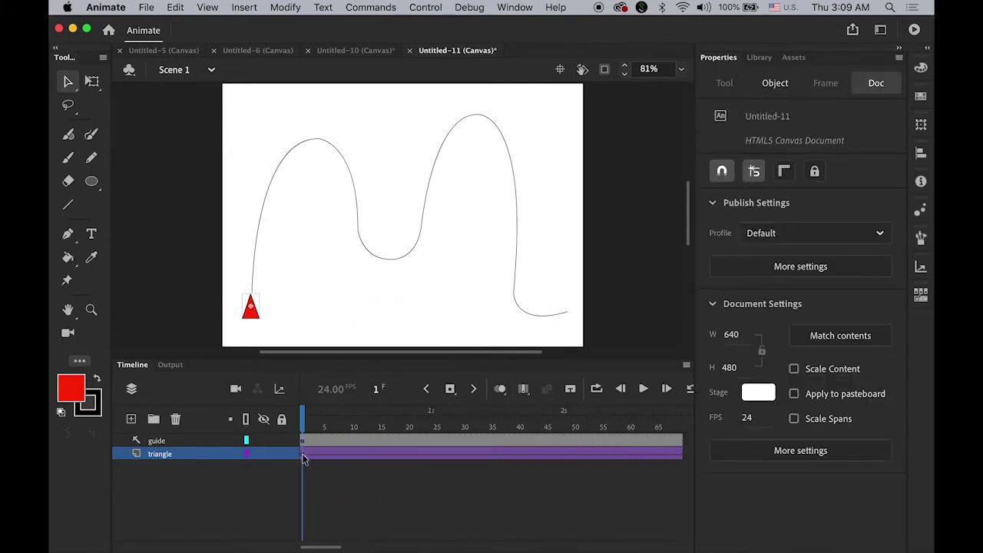
left_click(303, 454)
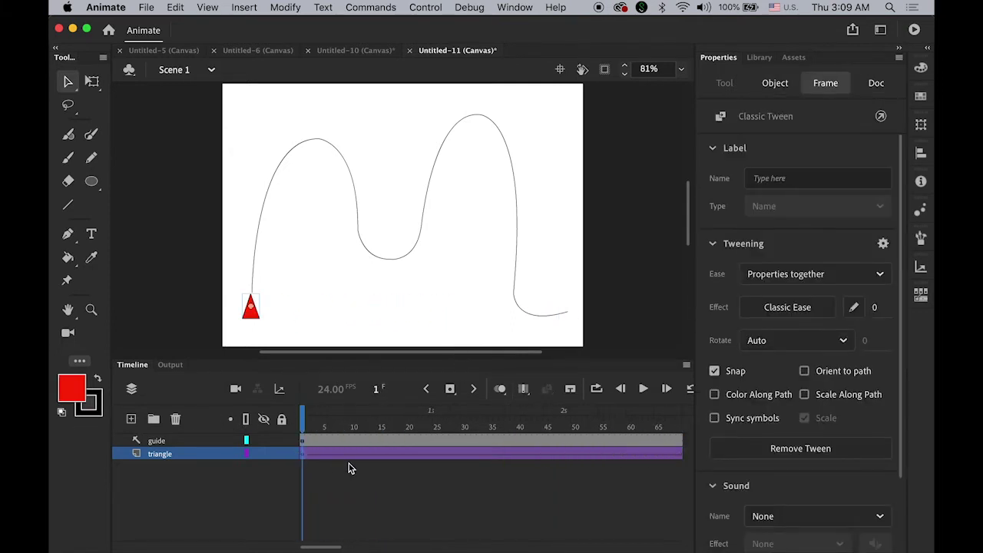
left_click(262, 316)
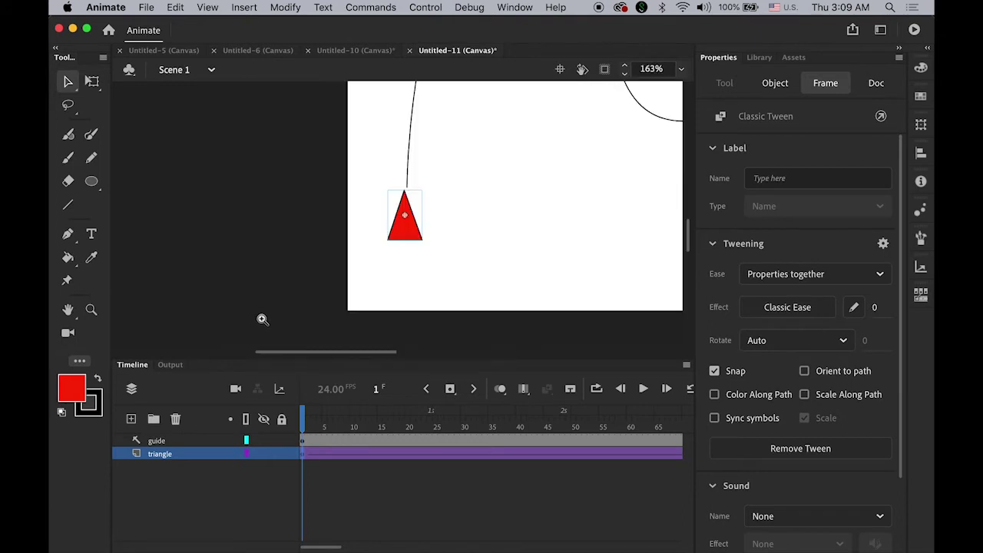
left_click(445, 216)
scroll(364, 269, "up", 5)
scroll(364, 269, "left", 2)
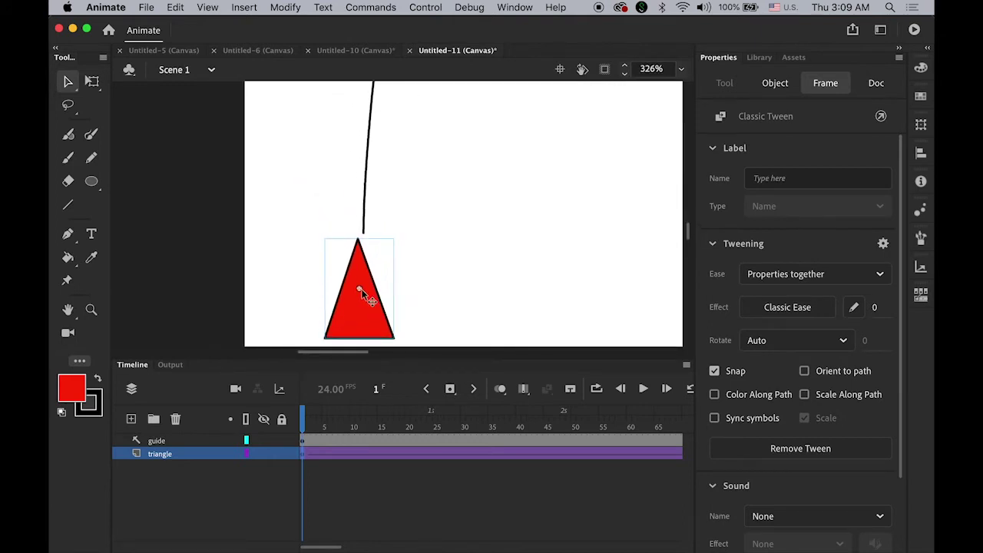
left_click_drag(361, 289, 370, 236)
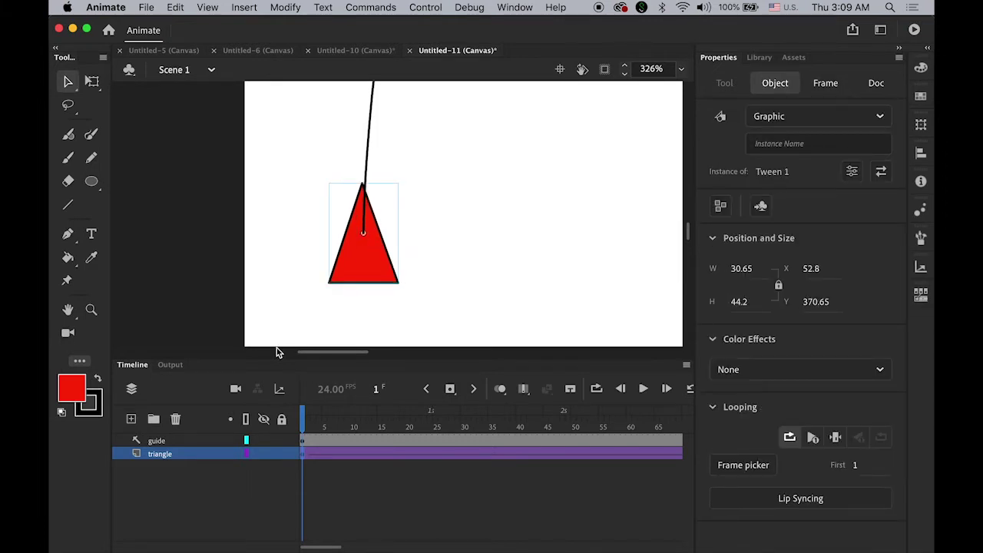
double_click(67, 309)
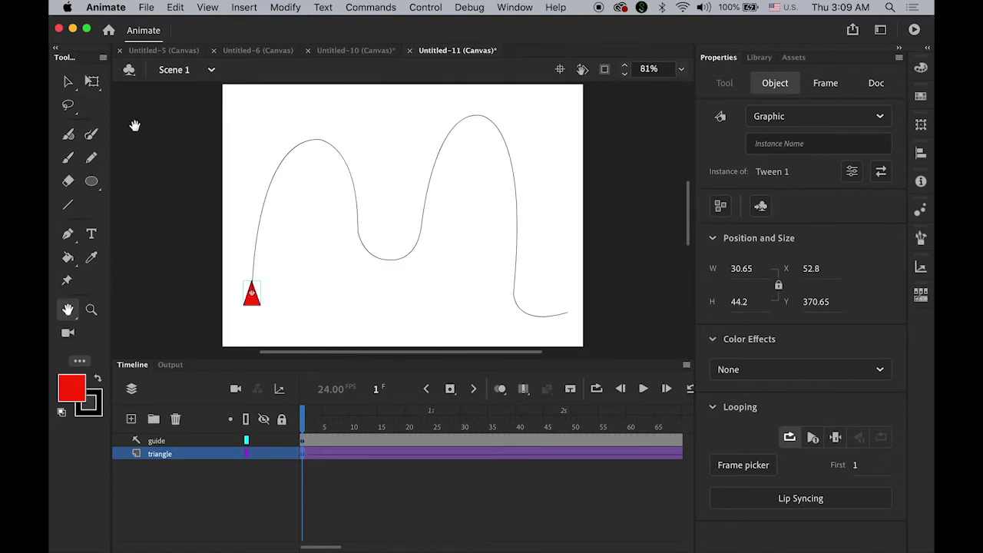
left_click(68, 81)
key("Return")
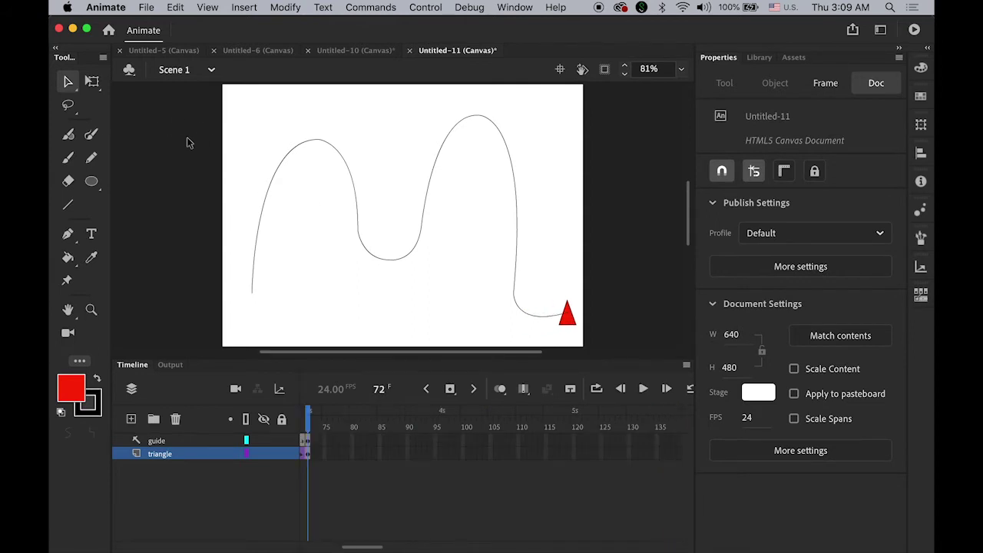
At frame 72, rotate the triangle clockwise with Free Transform so its tip points along the path's end, and play the tween
left_click(569, 324)
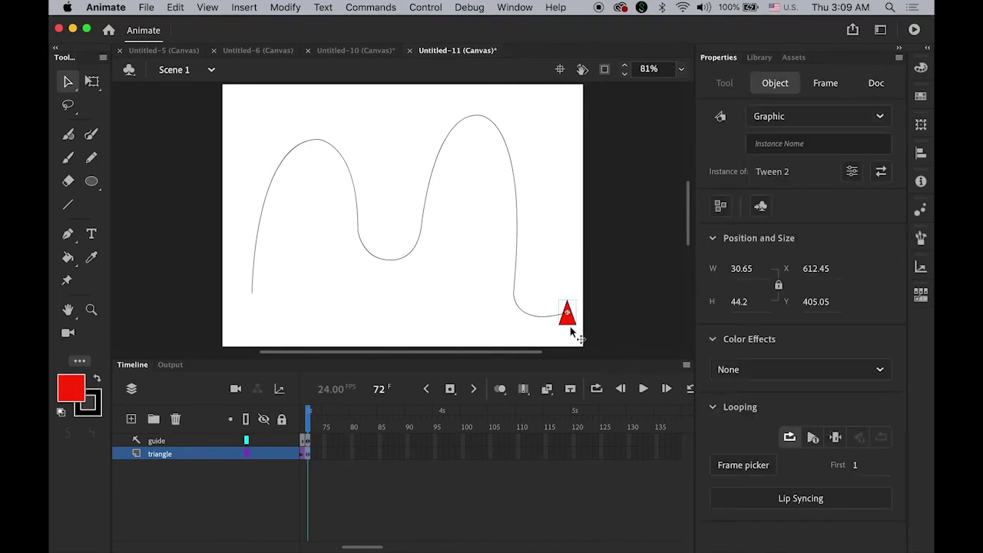
left_click(93, 83)
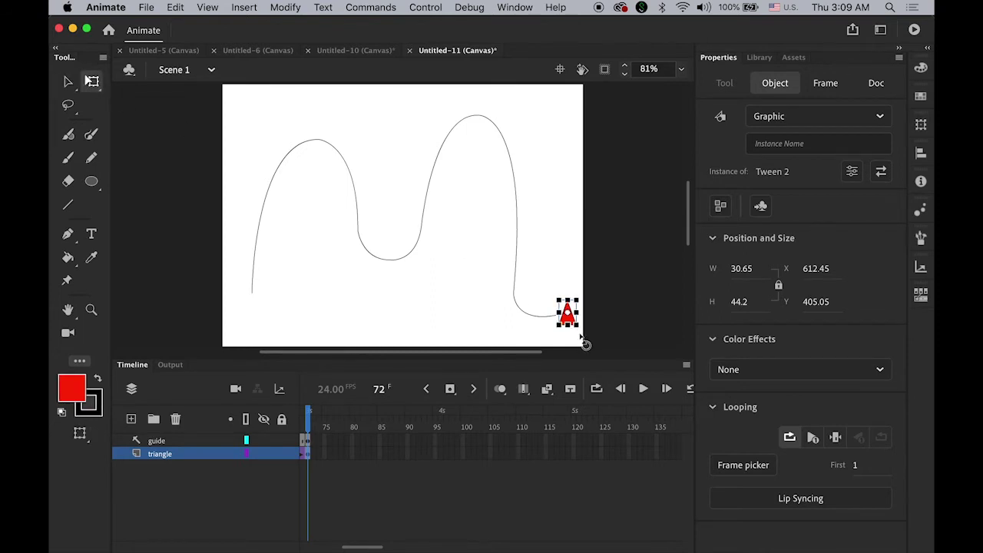
left_click_drag(583, 343, 559, 347)
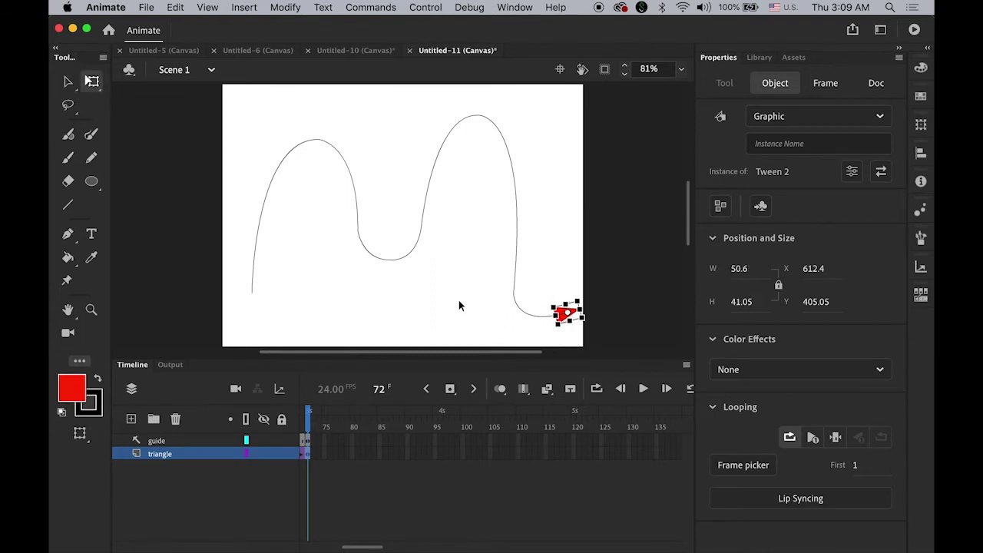
left_click(68, 82)
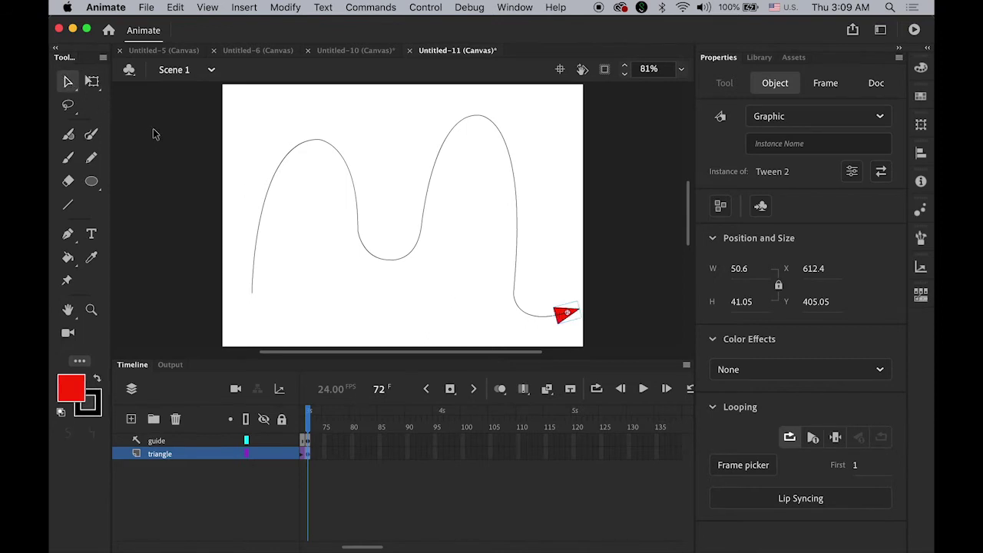
key("Return")
Nest the triangle layer under the guide layer to make it a motion guide, and play the animation
left_click_drag(370, 546, 285, 540)
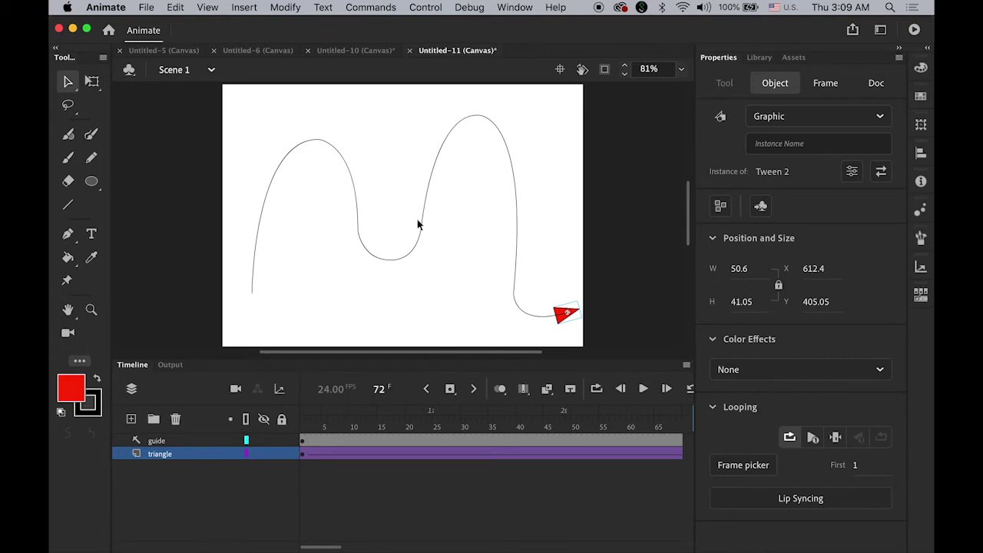
left_click(125, 454)
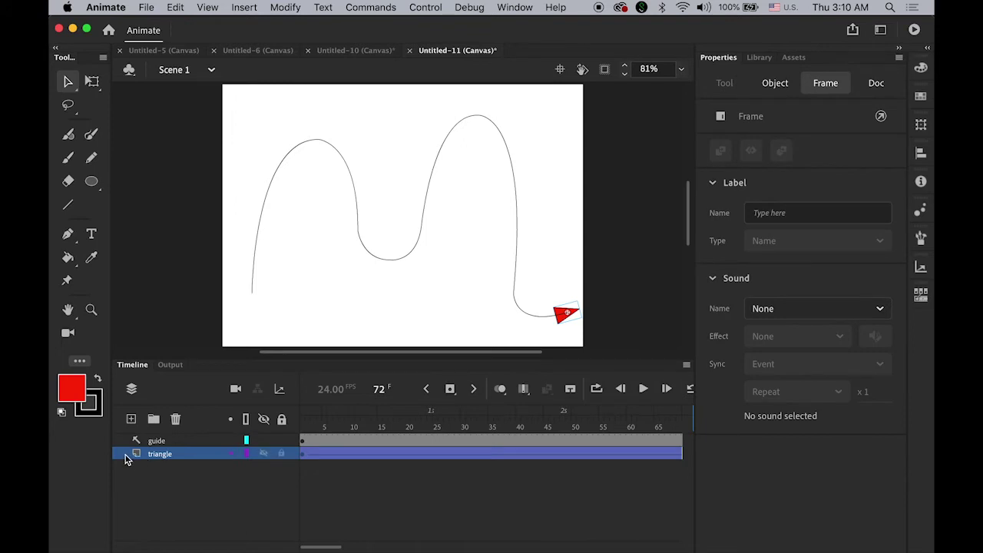
left_click_drag(127, 459, 129, 455)
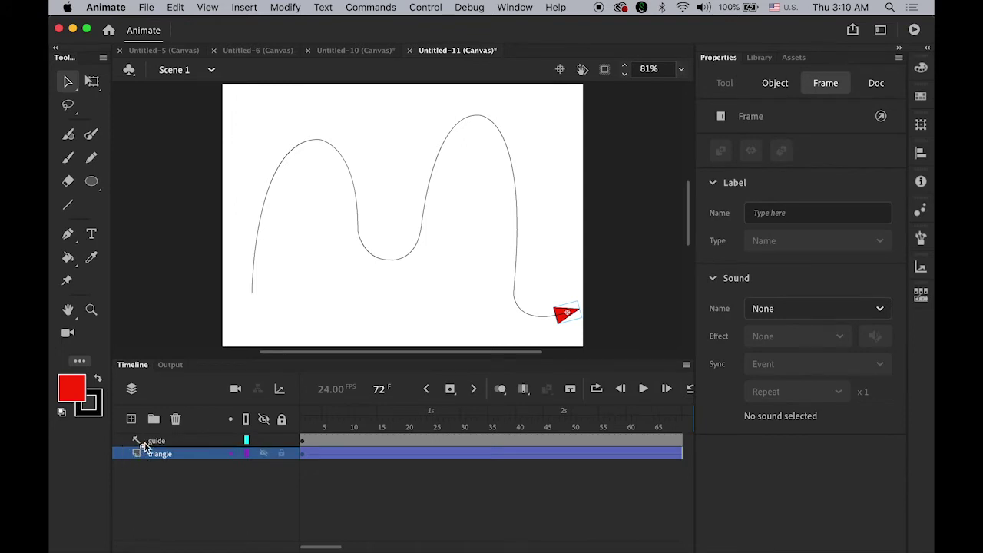
left_click_drag(144, 447, 146, 448)
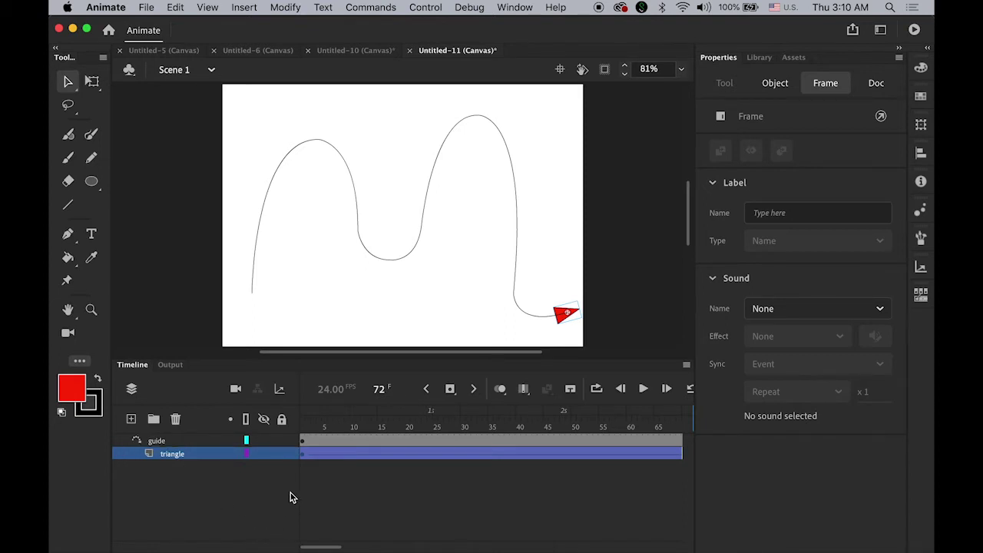
key("Return")
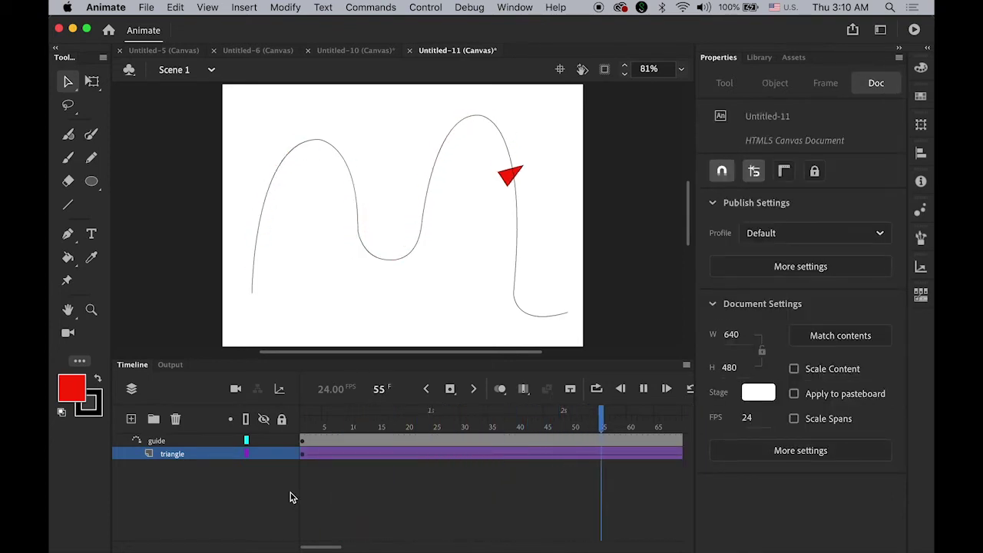
Turn on Orient to path for the triangle's classic tween at frame 1 and play the animation
key("Return")
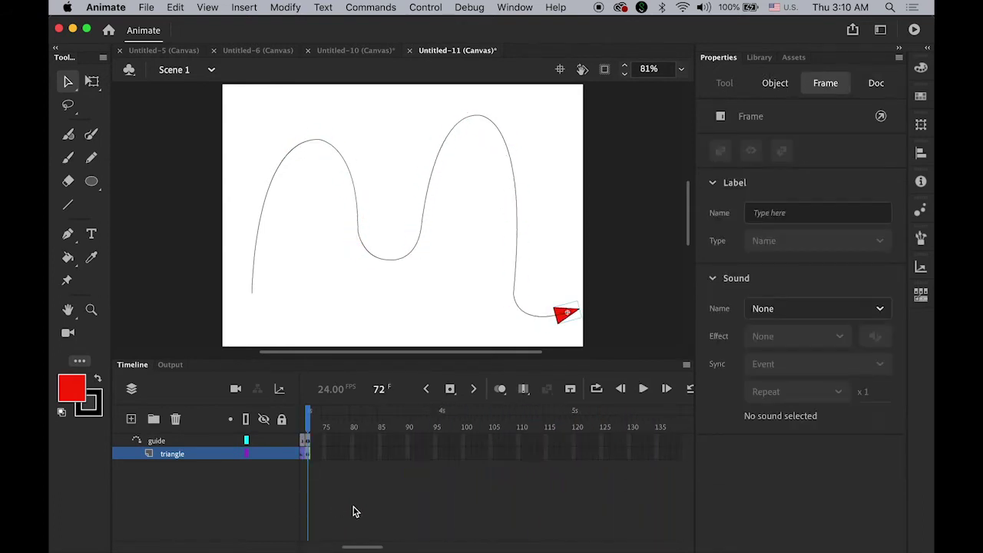
left_click_drag(365, 547, 324, 550)
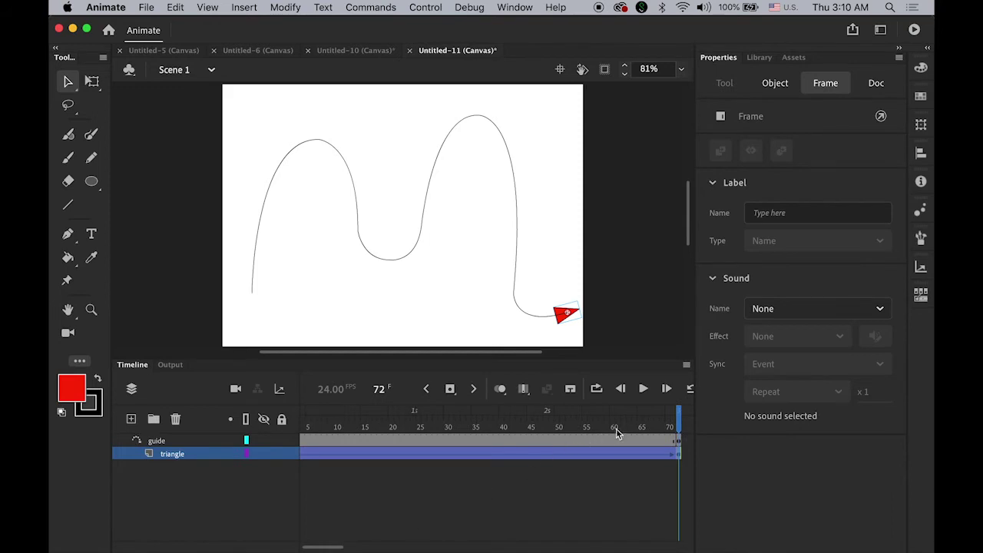
left_click_drag(678, 416, 255, 485)
left_click(255, 485)
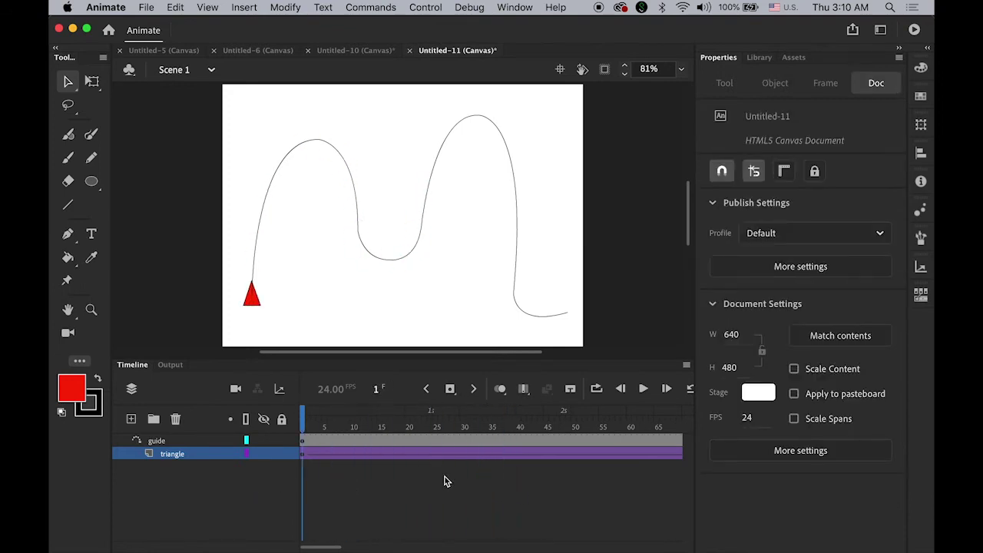
left_click(304, 456)
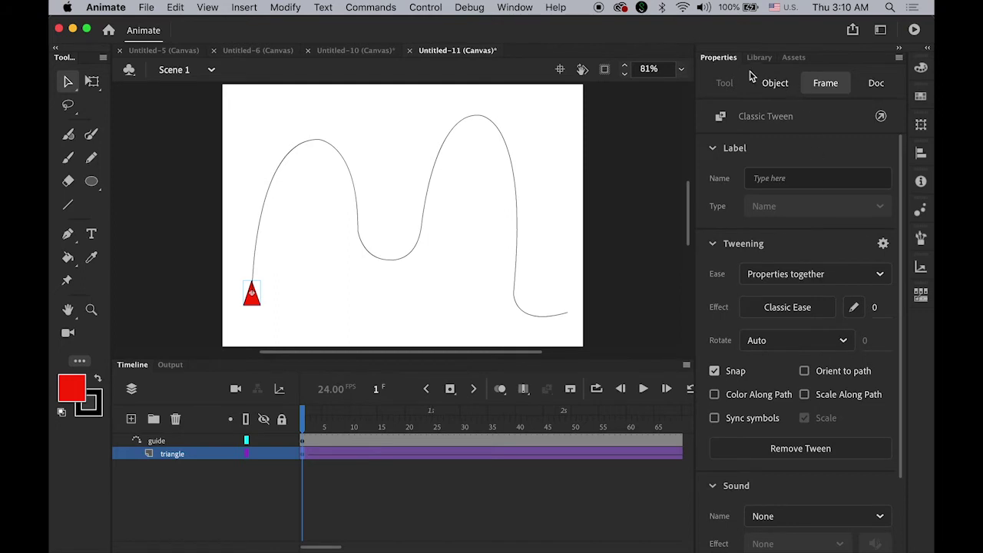
left_click(805, 372)
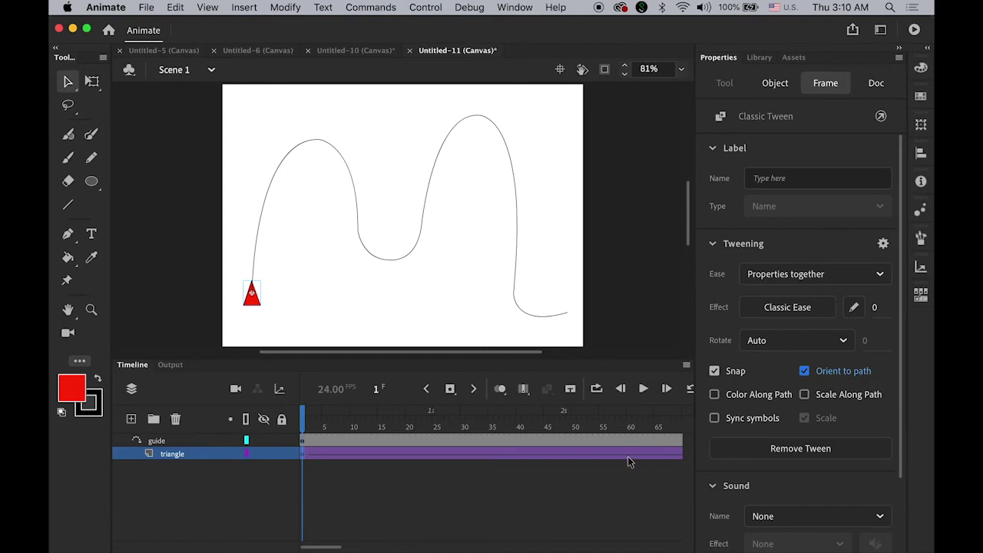
key("space")
left_click(803, 372)
left_click(612, 486)
left_click(643, 389)
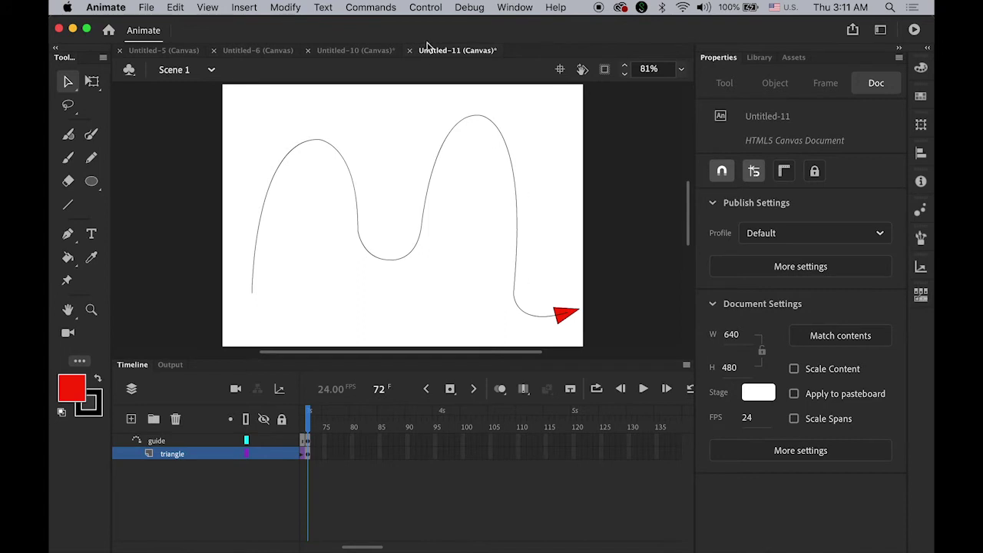
Test the movie in the browser to check the triangle's motion, and return to Animate
left_click(432, 11)
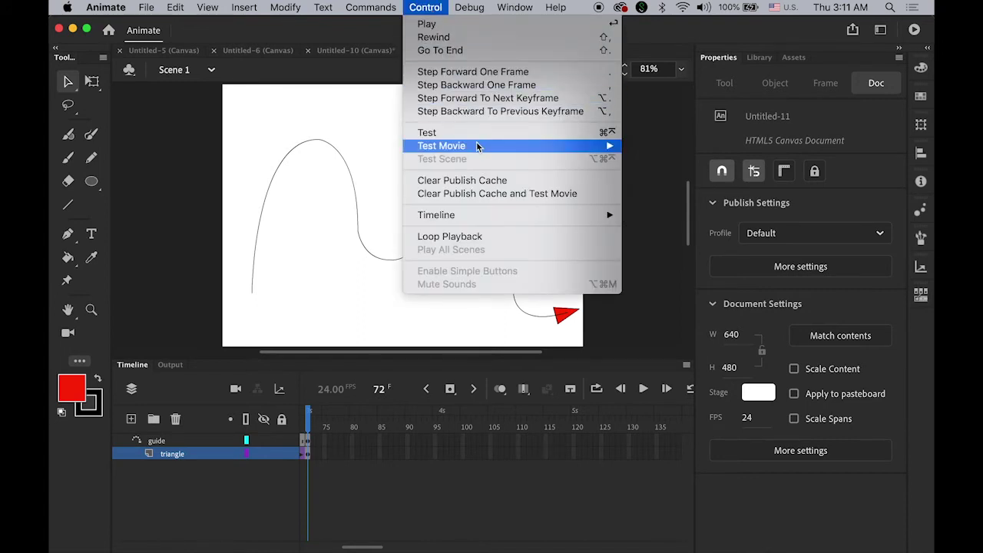
mouse_move(527, 151)
left_click(657, 159)
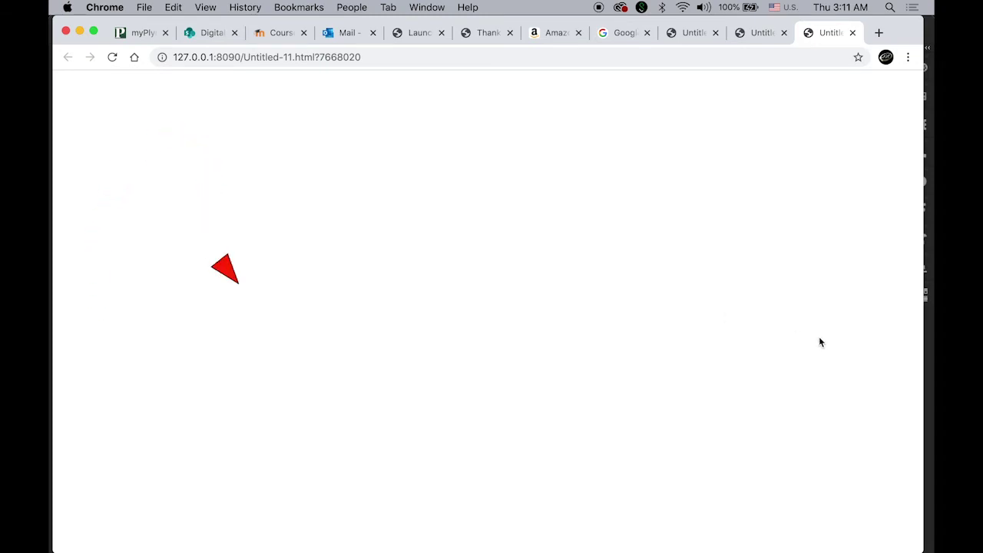
left_click(926, 392)
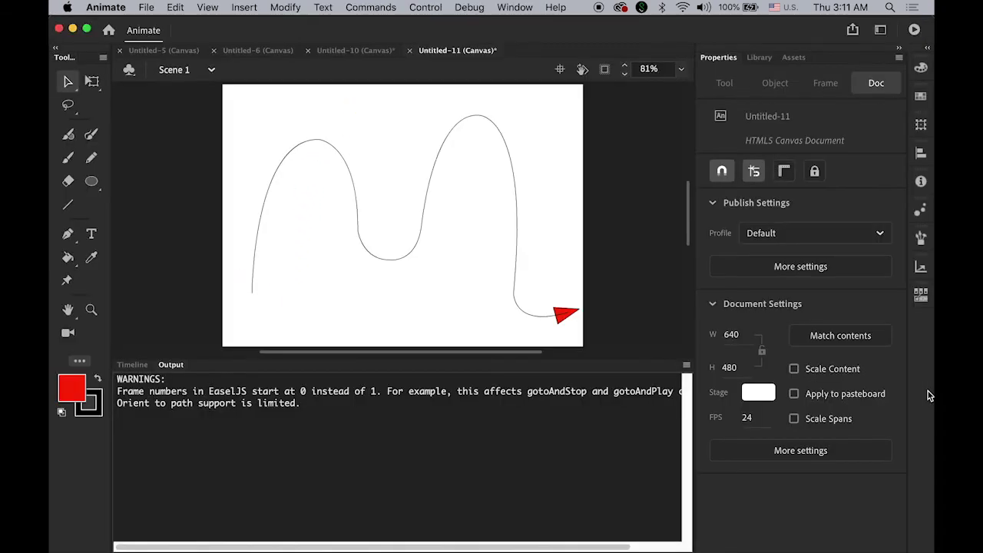
Set the ease of the triangle's classic tween at frame 1 to -100 (Classic Ease-In) and play the animation
left_click(132, 366)
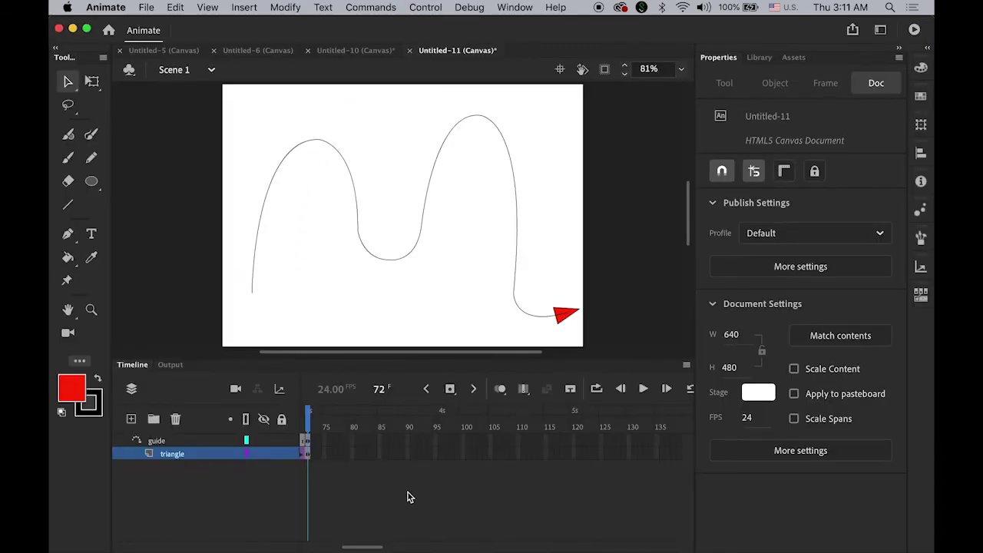
left_click_drag(362, 547, 225, 545)
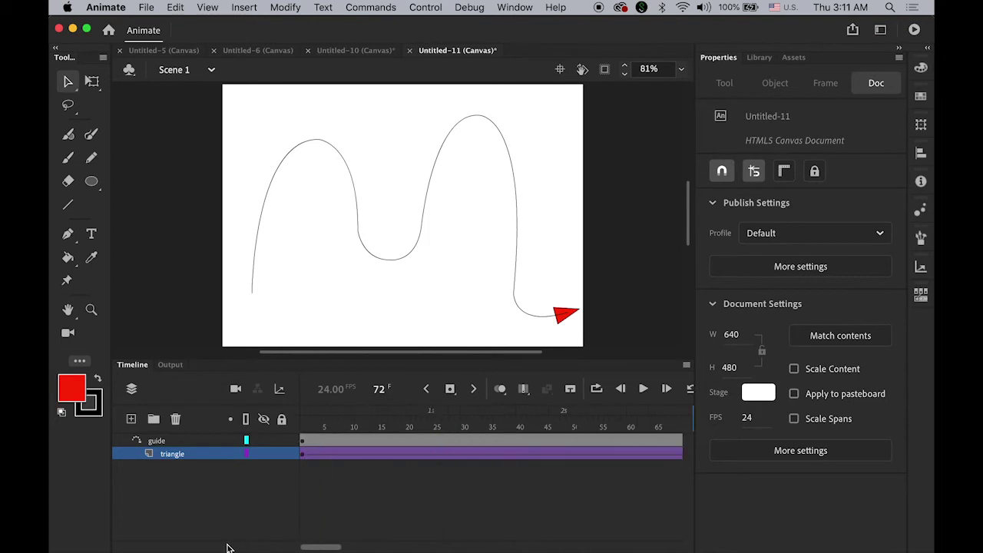
left_click(304, 454)
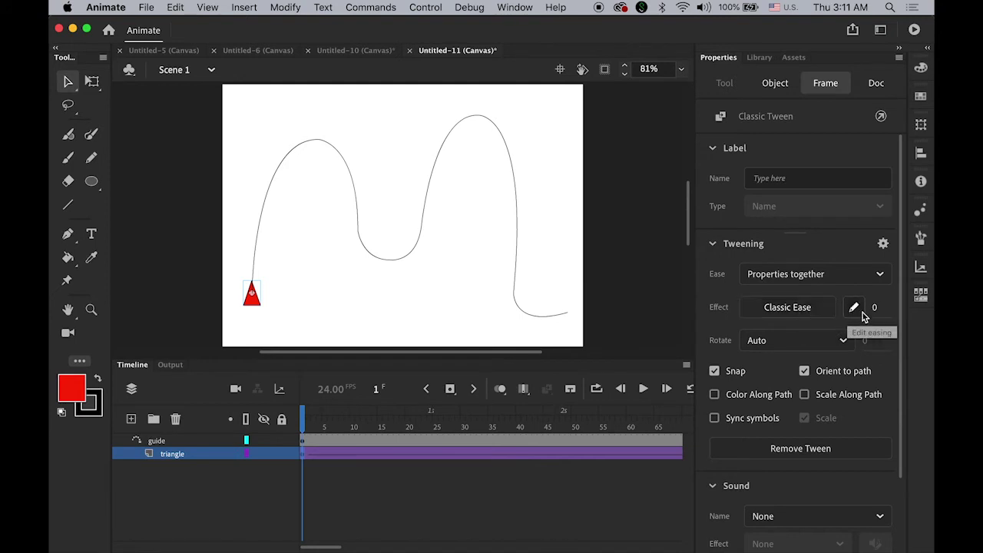
left_click_drag(876, 312, 639, 320)
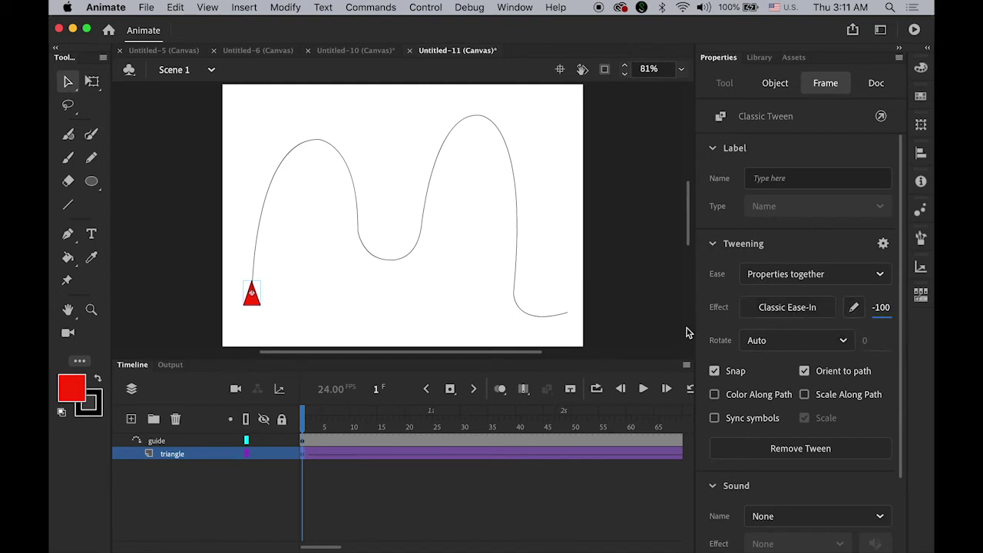
left_click(795, 309)
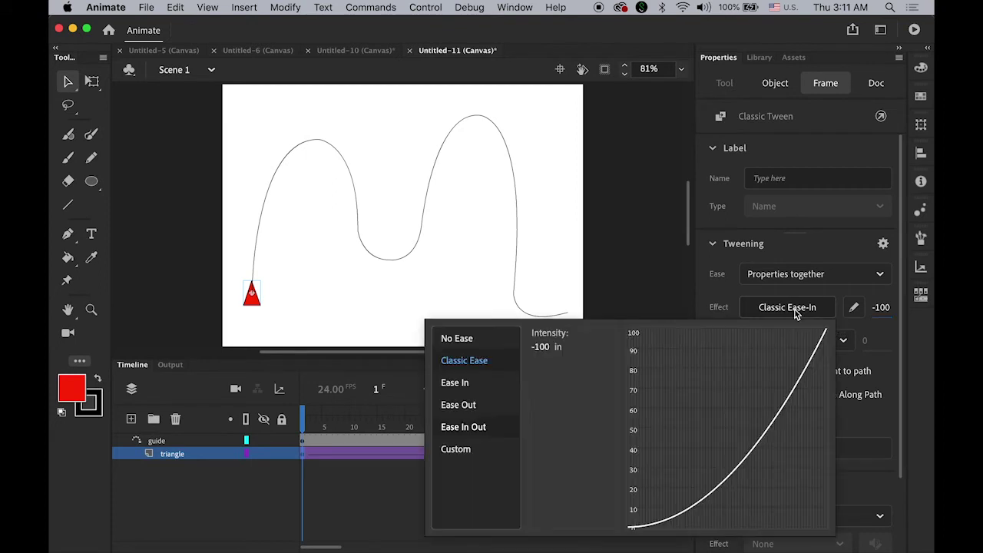
left_click(806, 254)
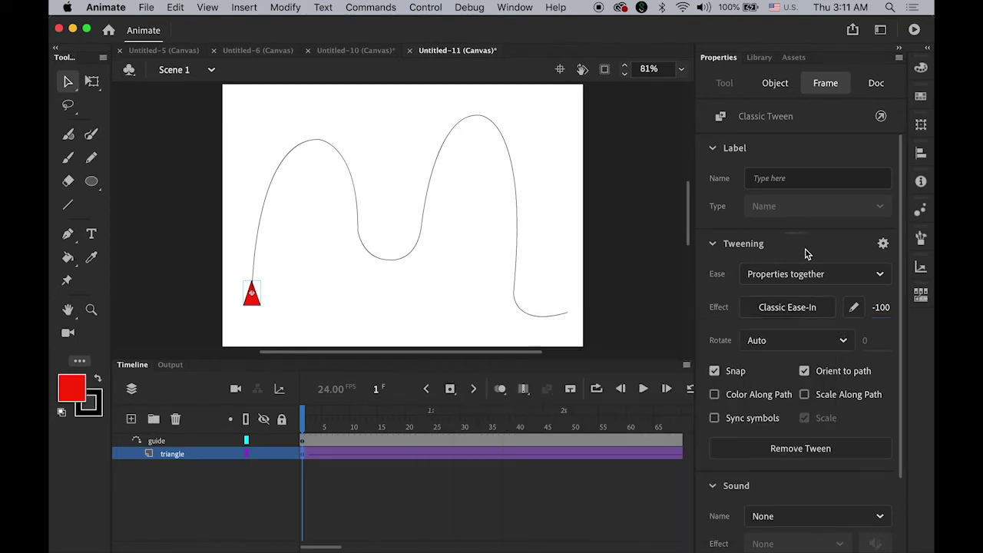
left_click(643, 389)
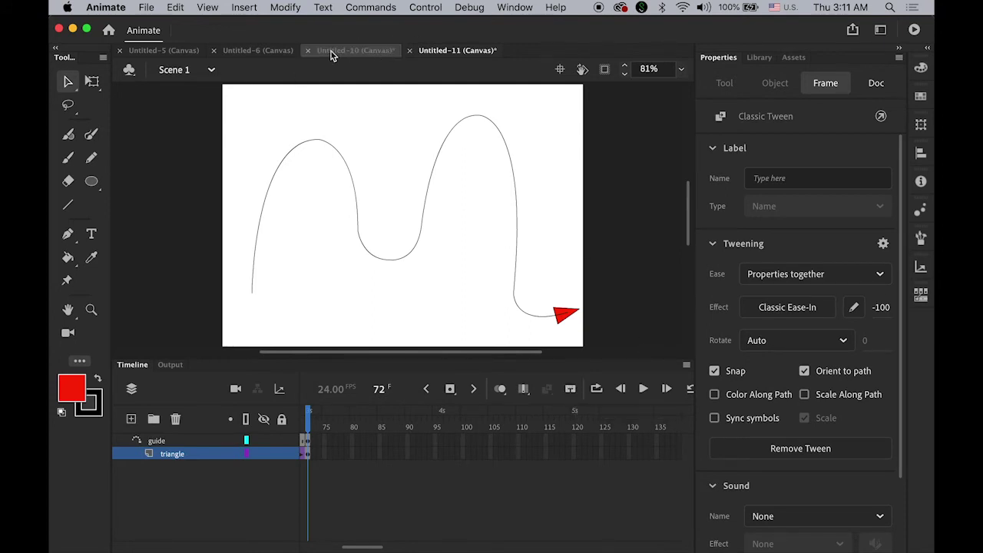
In the Untitled-6 document, restore the default fill and stroke colours and rename Layer_1 as guide
left_click(249, 52)
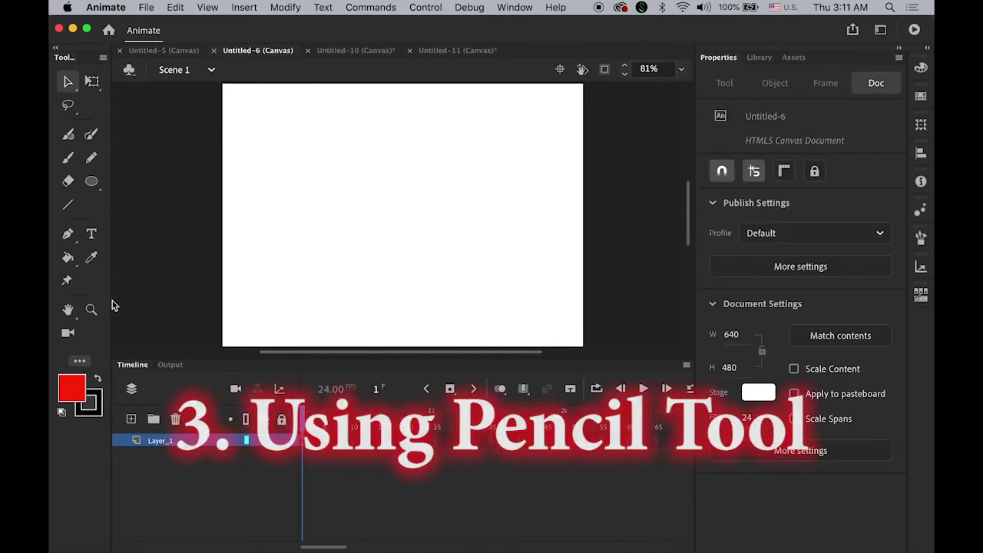
left_click(63, 415)
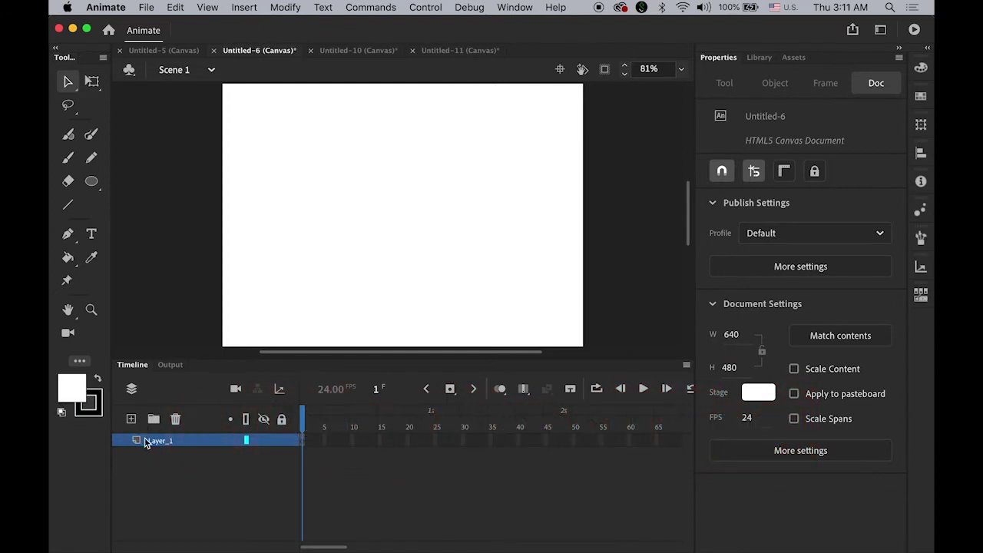
double_click(156, 440)
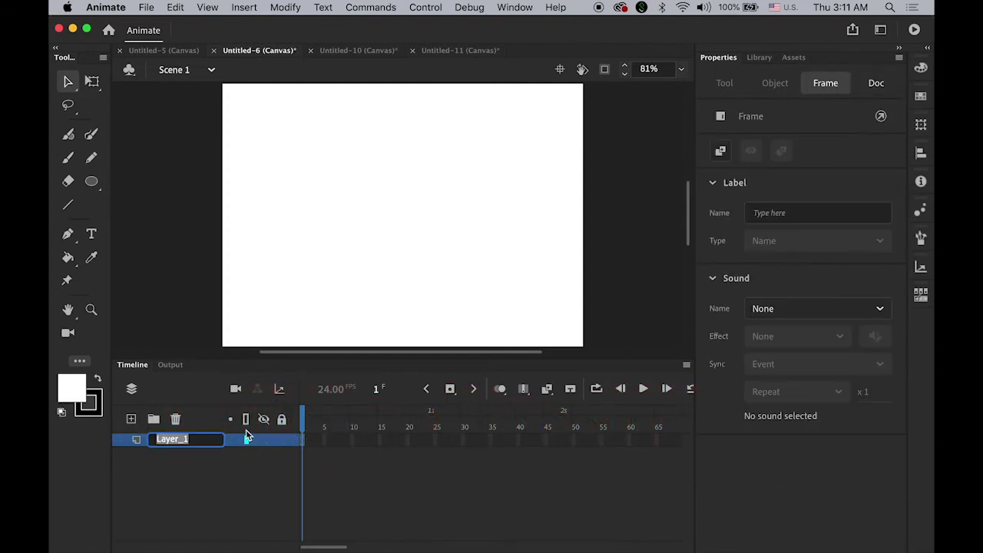
type("guide")
key("Return")
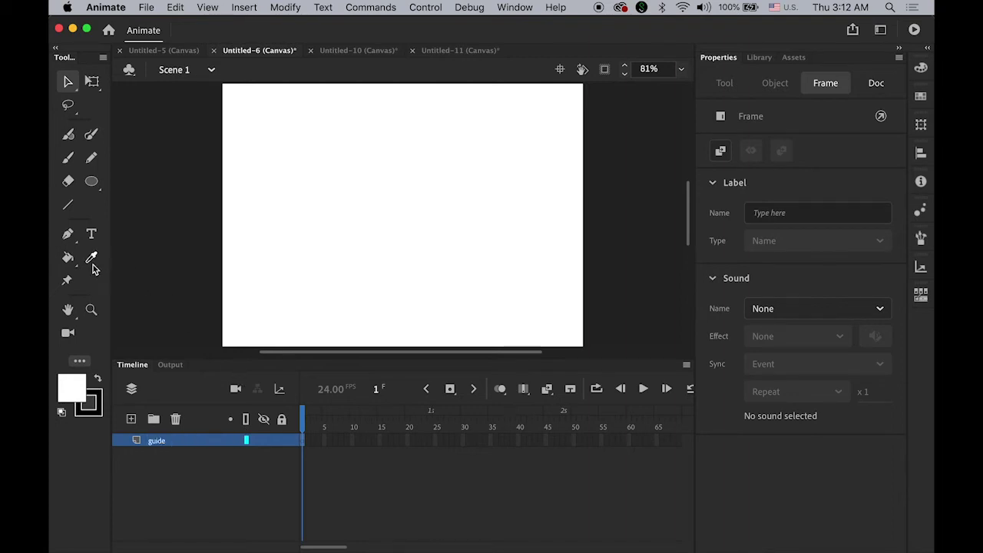
With the Pencil tool in Smooth mode and no fill, draw a curved path with one loop across the middle of the stage
left_click(90, 158)
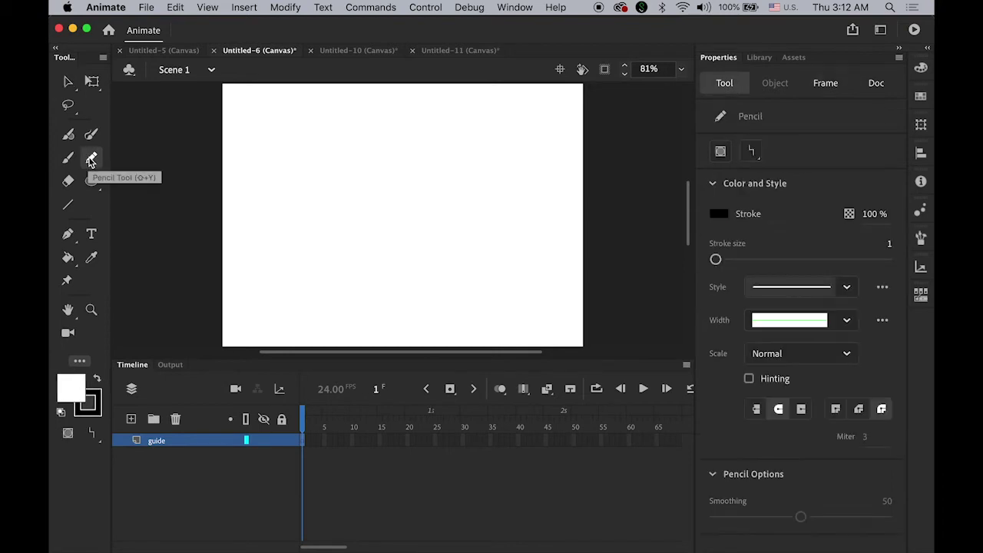
left_click(75, 396)
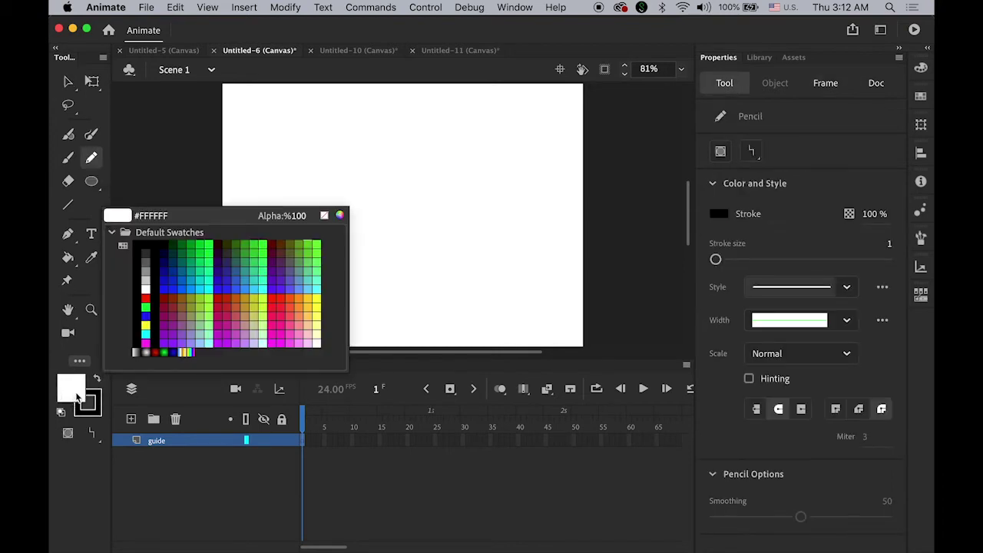
left_click(328, 214)
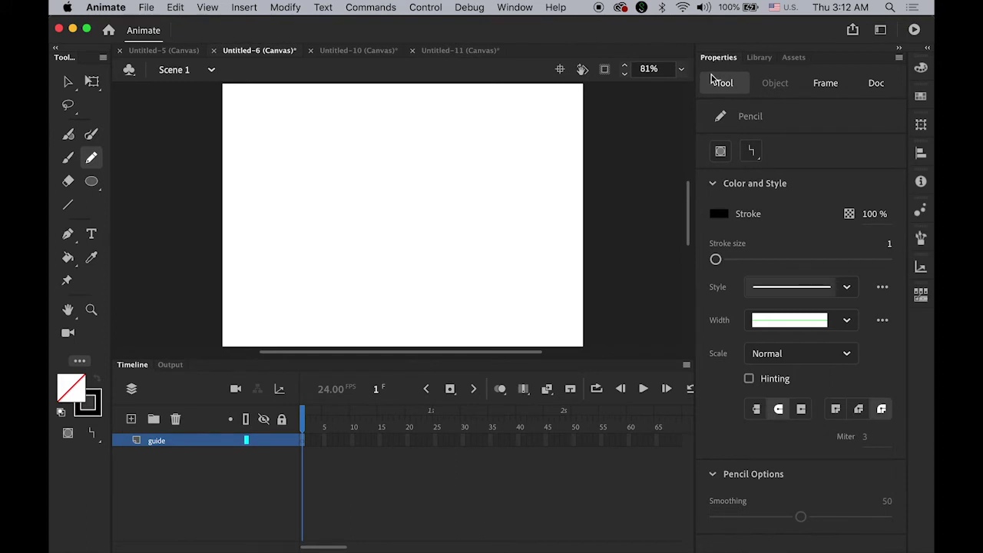
left_click(756, 160)
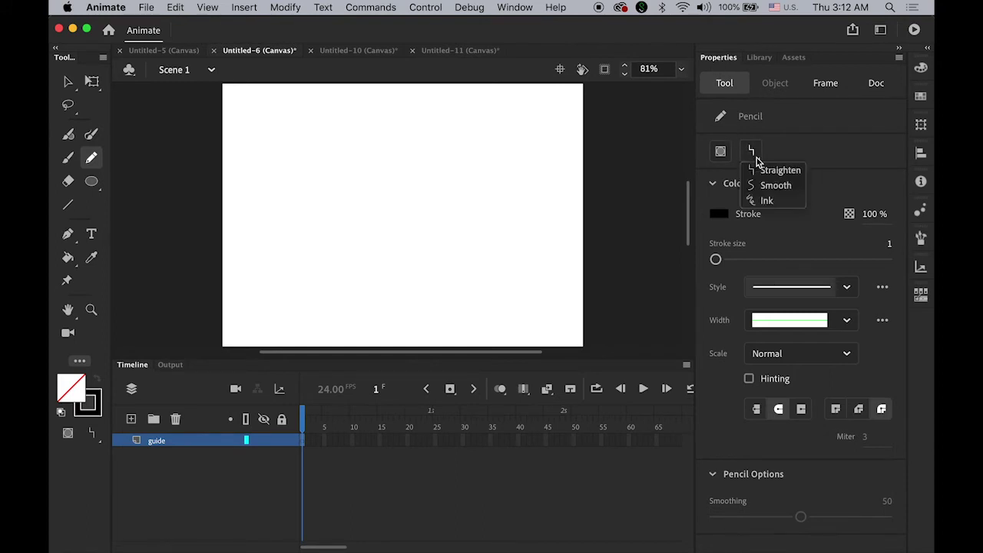
left_click(777, 186)
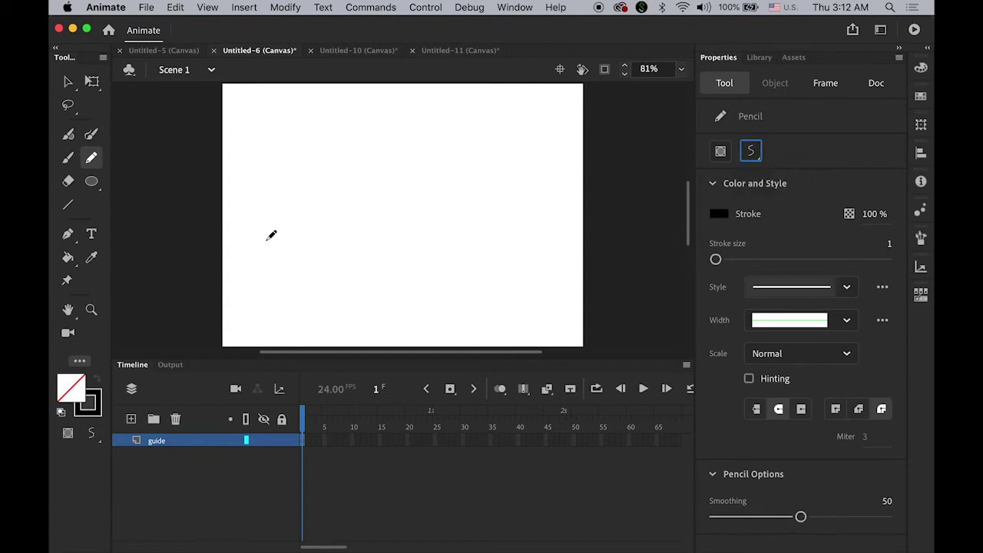
mouse_move(256, 261)
left_mouse_down()
mouse_move(319, 194)
mouse_move(434, 226)
mouse_move(396, 217)
mouse_move(511, 177)
left_mouse_up()
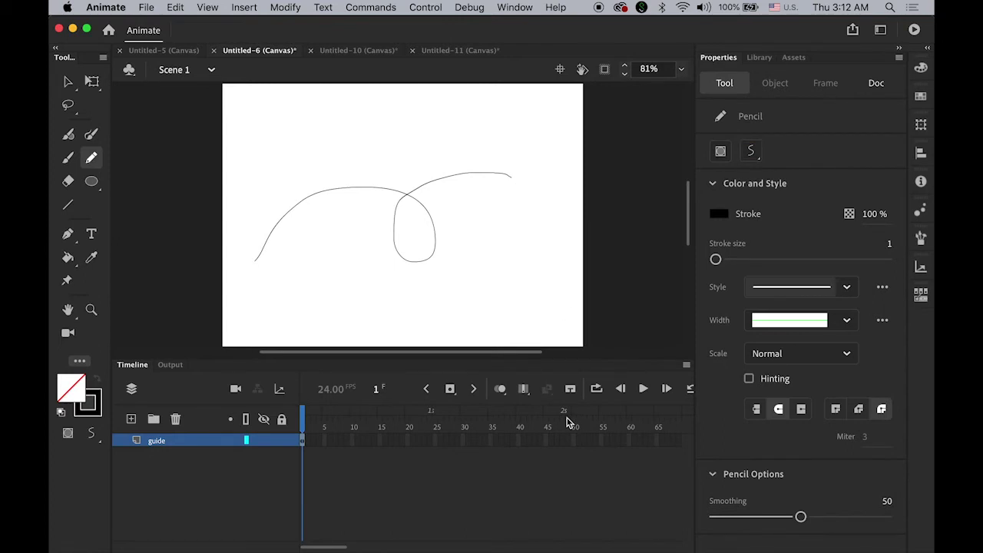
Add a new layer below the guide layer and name it dot
left_click(131, 419)
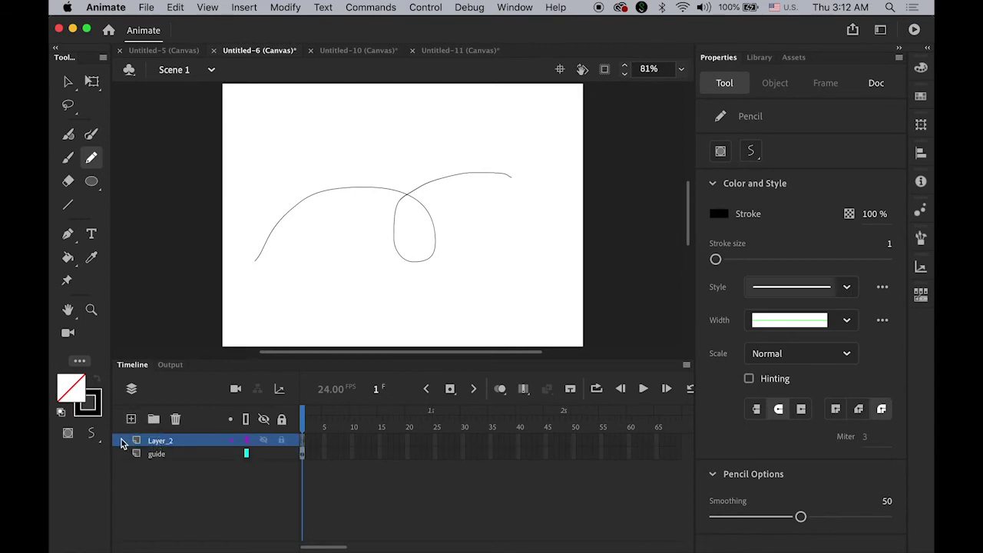
left_click_drag(120, 444, 121, 468)
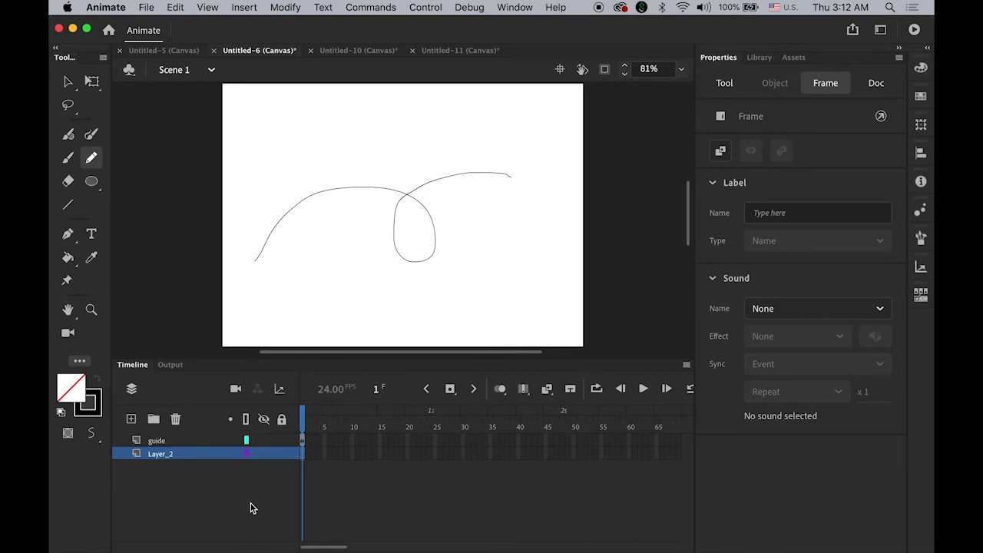
double_click(157, 455)
type("do")
key("Return")
On the dot layer, draw a small red circle without a stroke over the lower-left start of the path
left_click(91, 182)
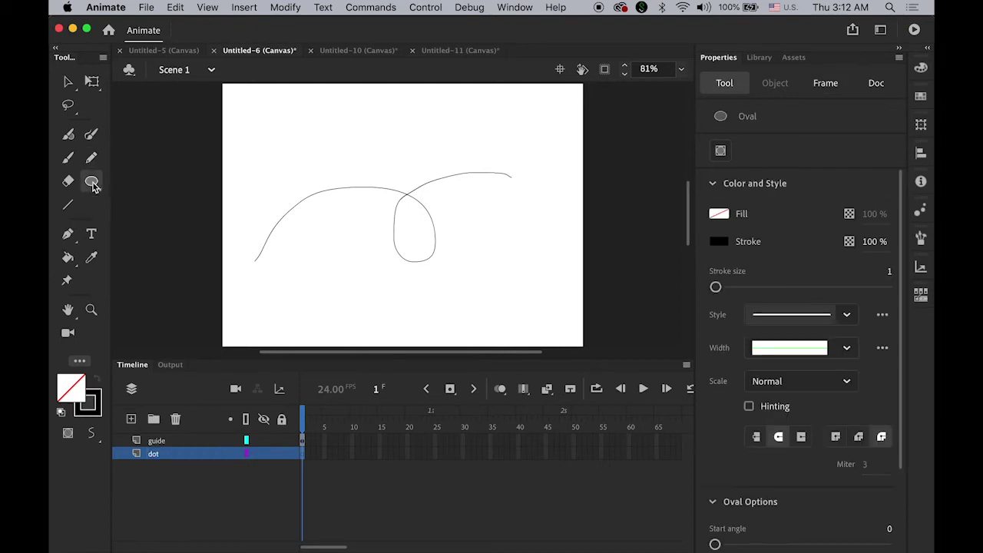
left_click(71, 387)
left_click(149, 296)
left_click(97, 409)
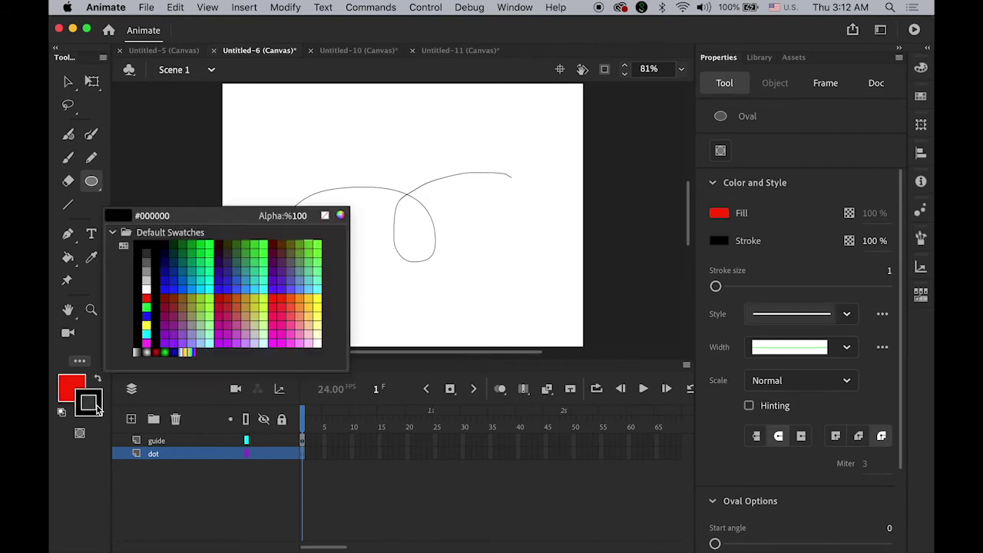
left_click(325, 215)
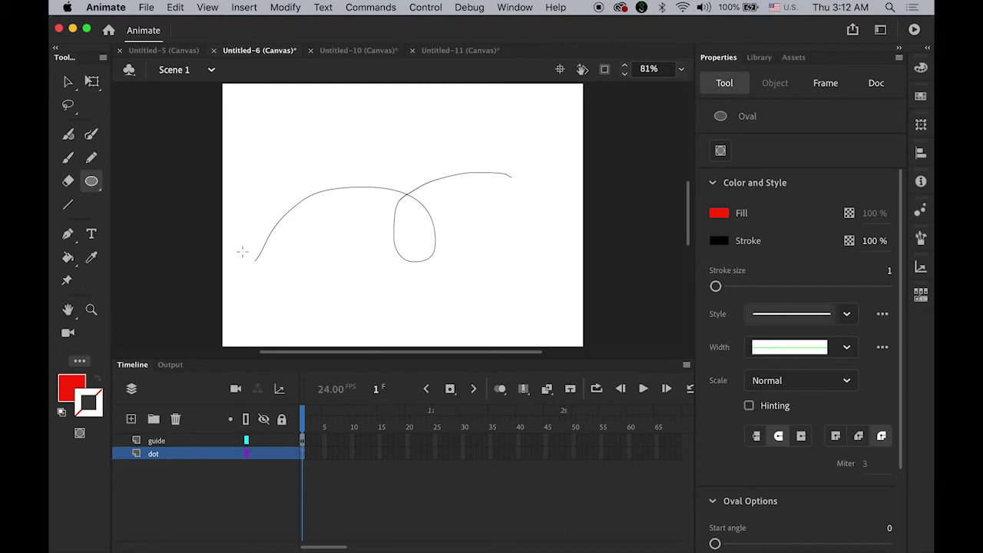
left_click_drag(244, 254, 265, 274)
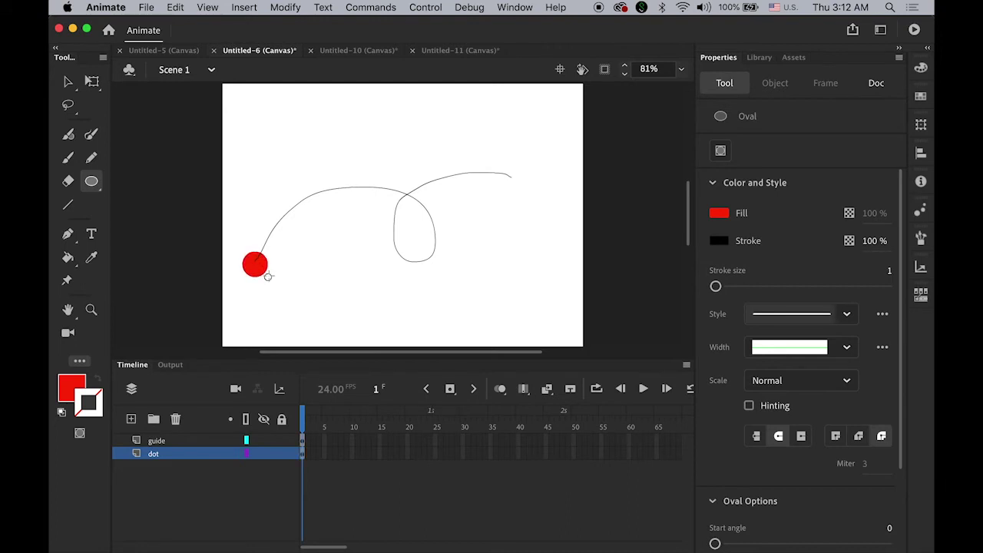
left_click(68, 82)
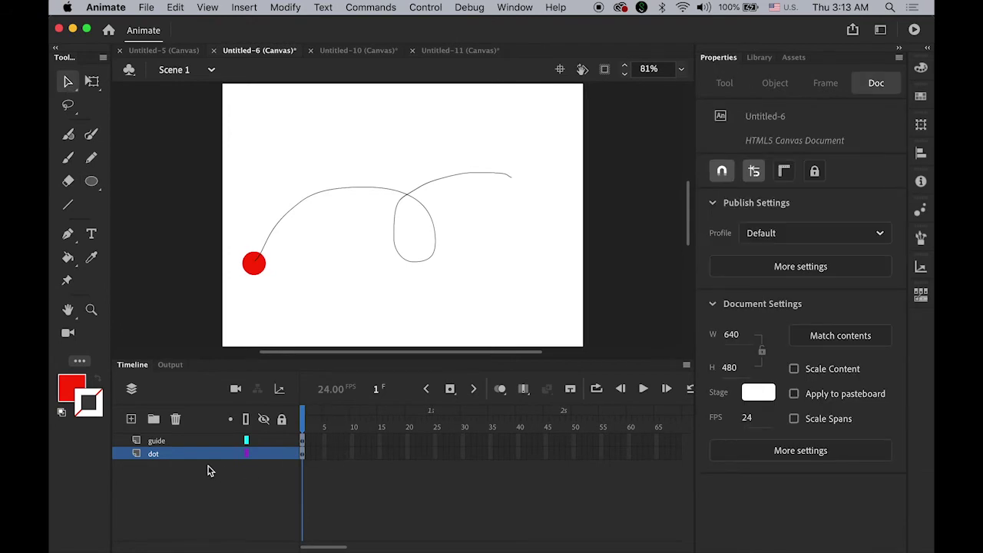
Convert the guide layer holding the pencil path into a Guide layer
left_click(136, 444)
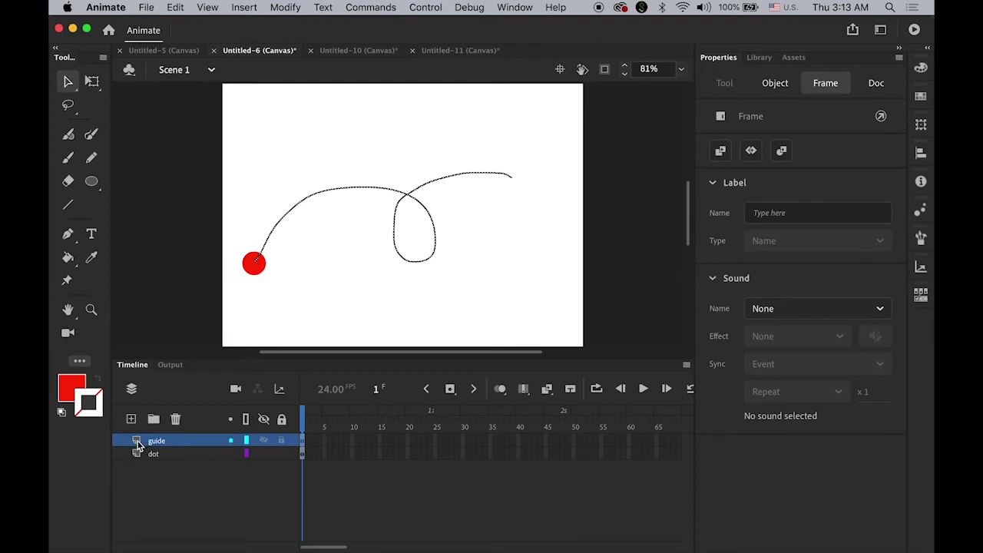
right_click(137, 440)
left_click(176, 374)
scroll(336, 548, "right", 3)
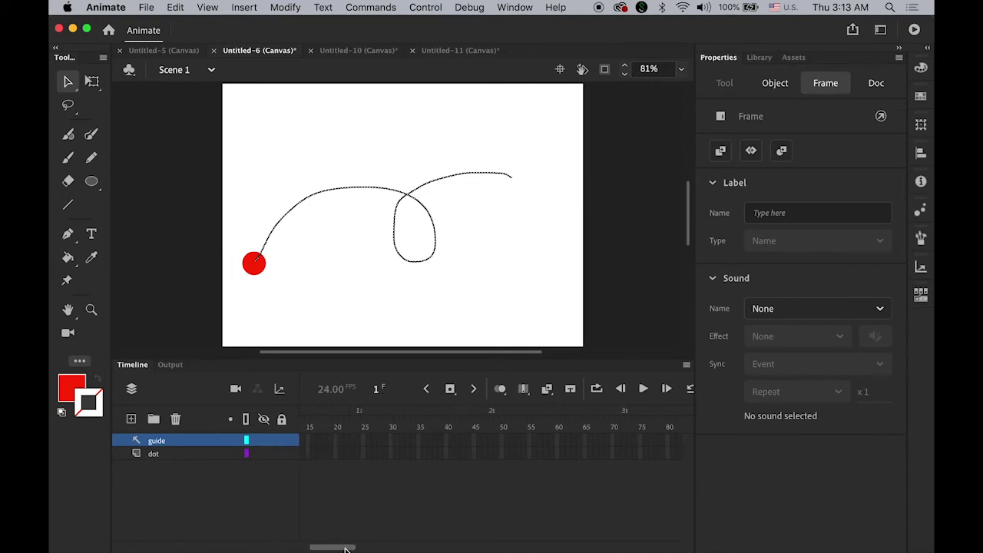
Insert keyframes at frame 72 on both the guide and dot layers
left_click(618, 443)
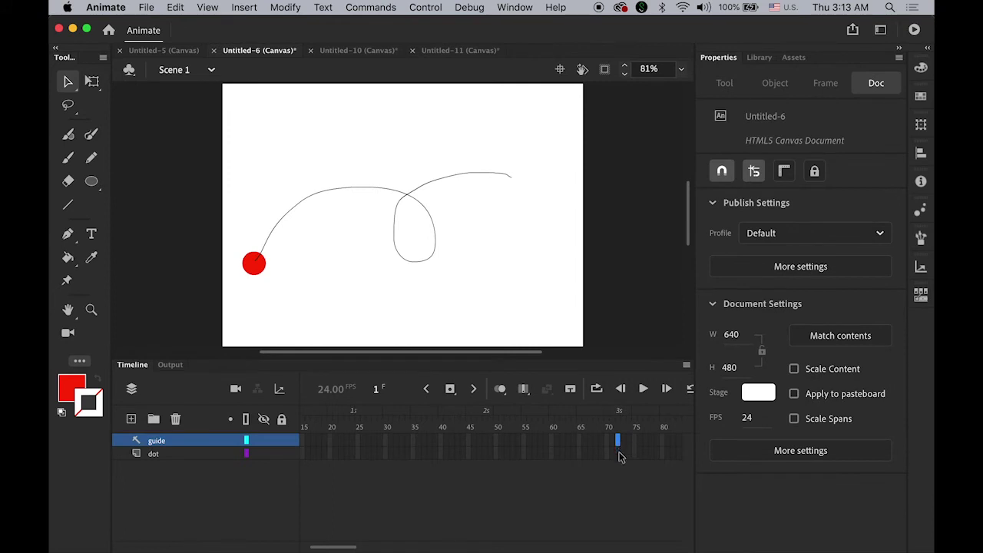
left_click(620, 454, "shift")
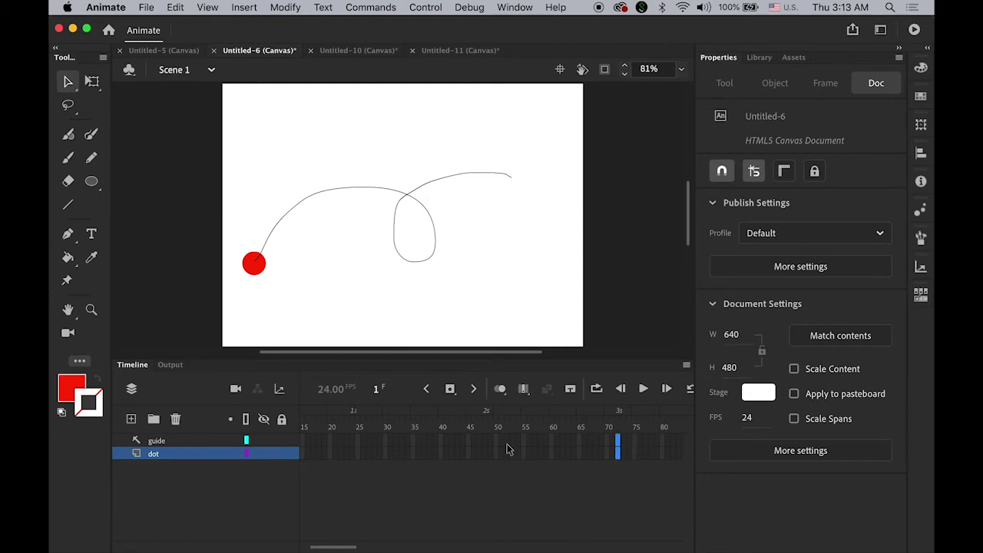
left_click(450, 388)
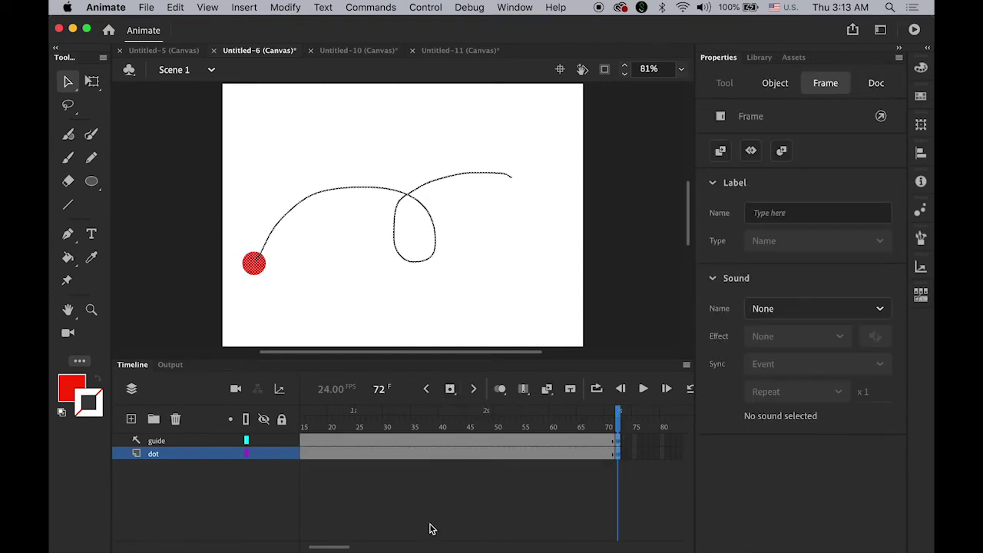
Create a classic tween on the dot layer between its keyframes at frames 1 and 72
scroll(484, 524, "left", 3)
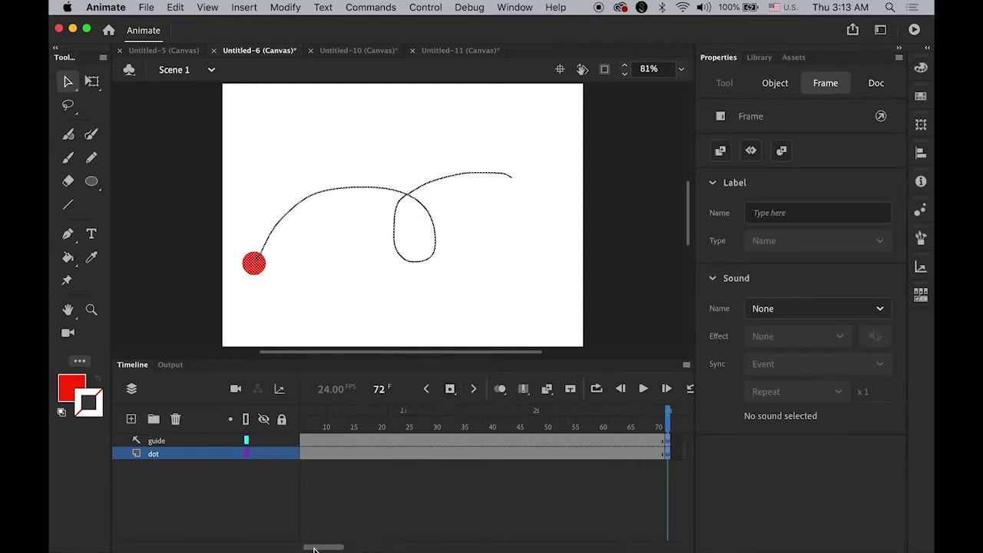
left_click(530, 514)
left_click(164, 454)
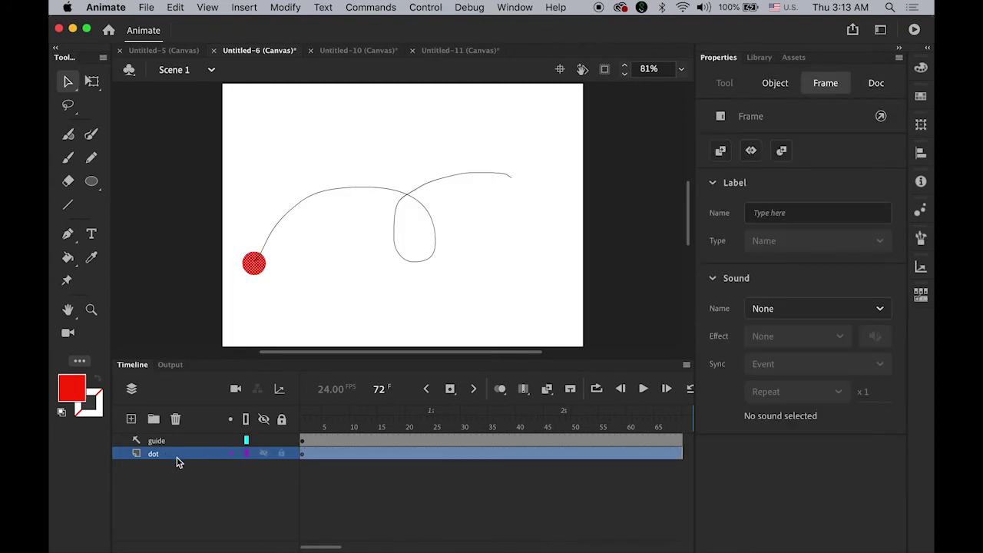
left_click(521, 454)
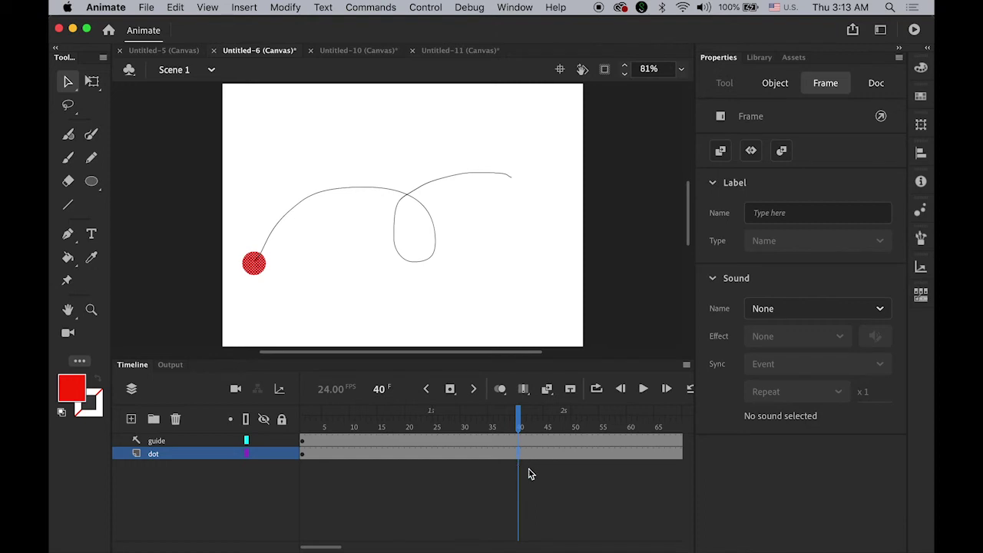
left_click(254, 8)
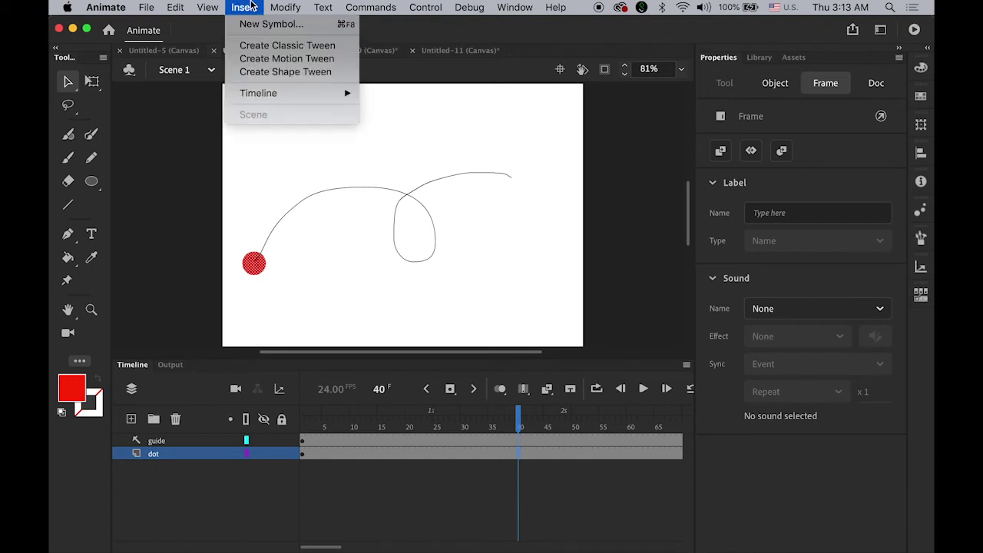
left_click(256, 46)
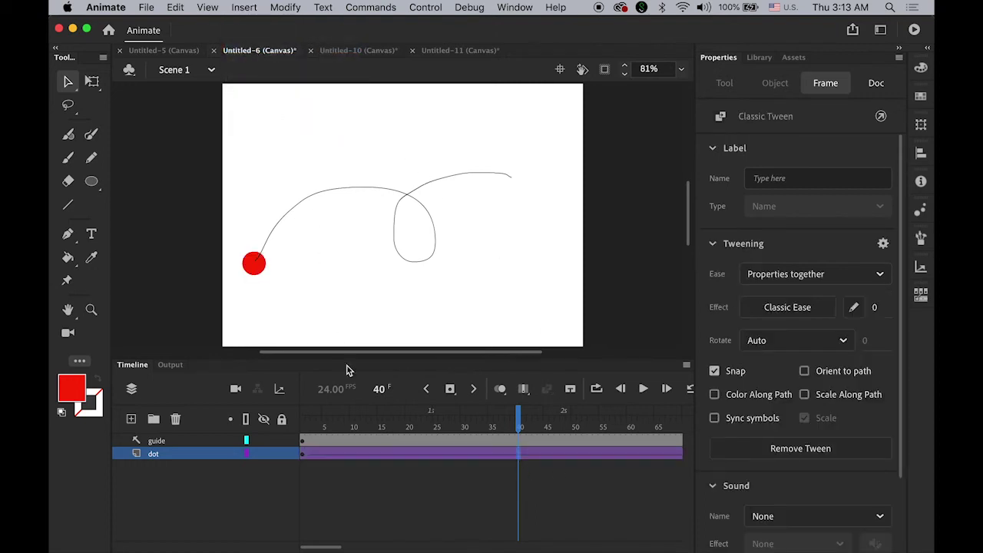
At frame 72 on the dot layer, move the red dot onto the upper-right end of the pencil path
scroll(330, 547, "right", 6)
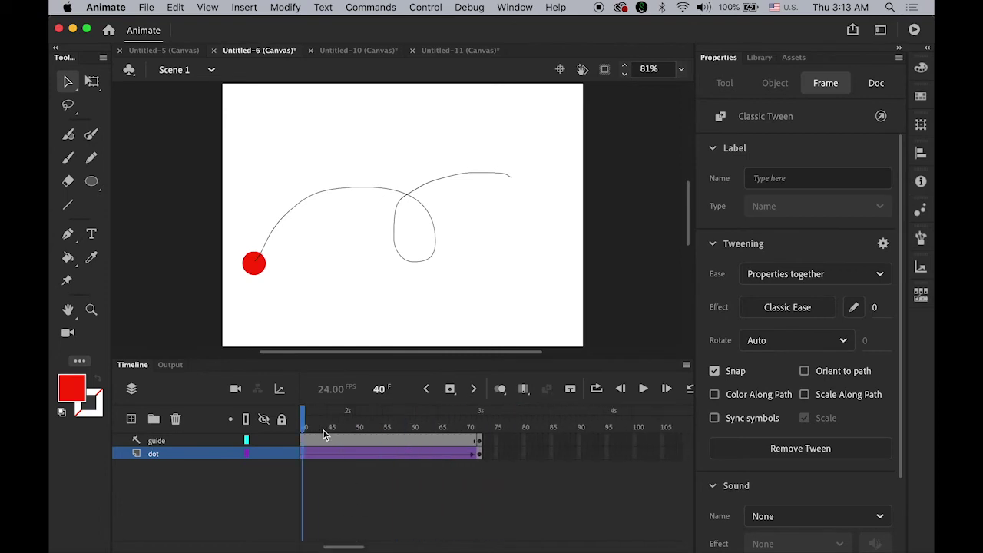
left_click_drag(305, 424, 480, 453)
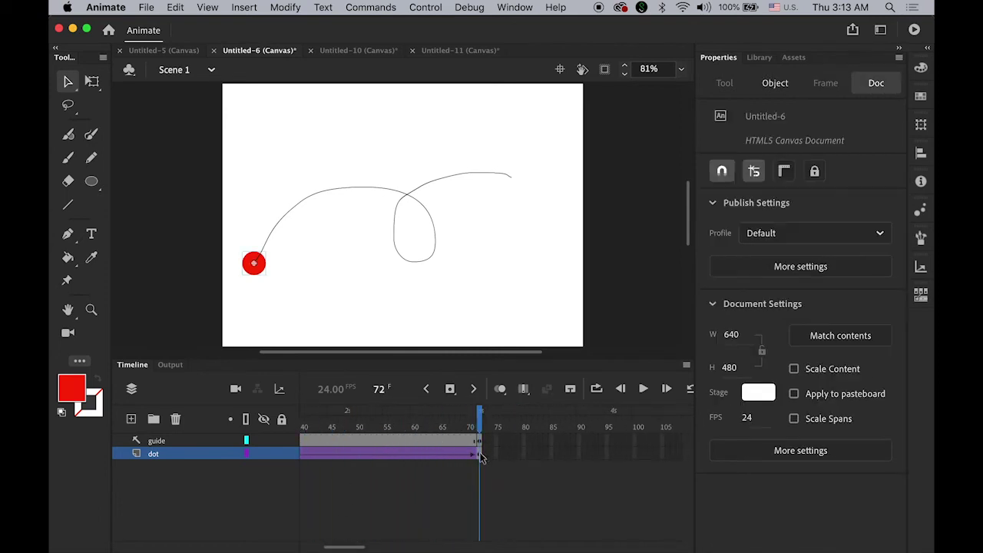
left_click(479, 454)
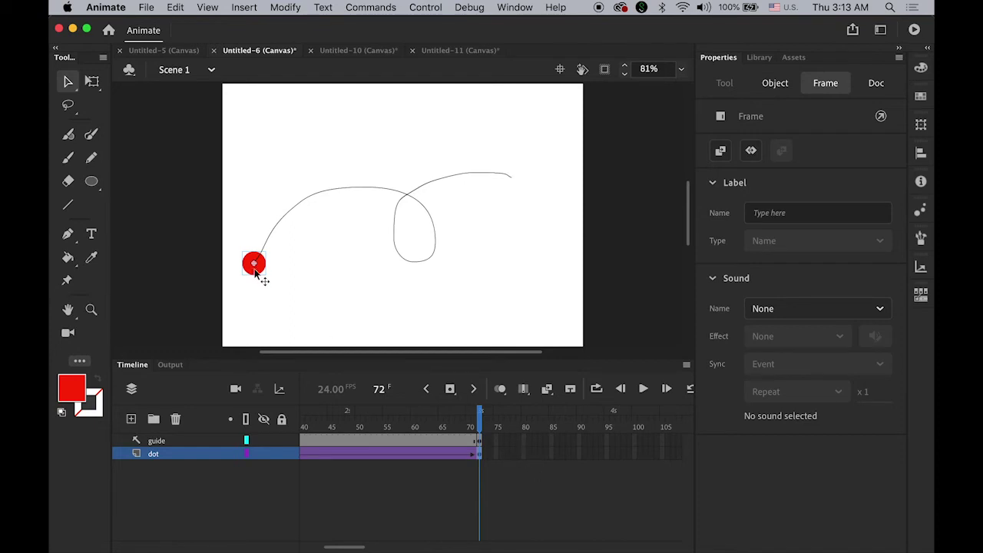
left_click_drag(258, 270, 520, 192)
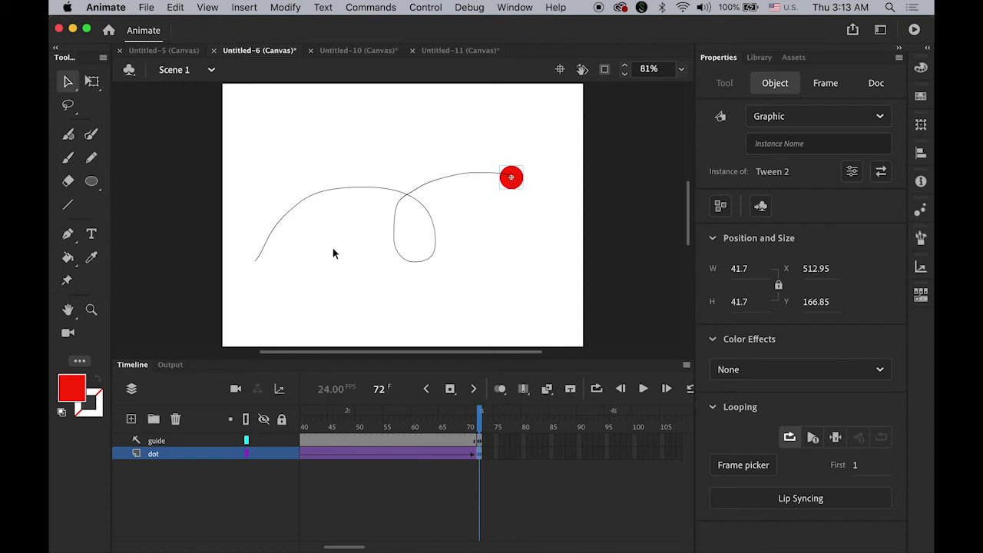
Return to frame 1 and play the animation to check how the dot moves
left_click_drag(482, 430, 165, 454)
left_click(151, 463)
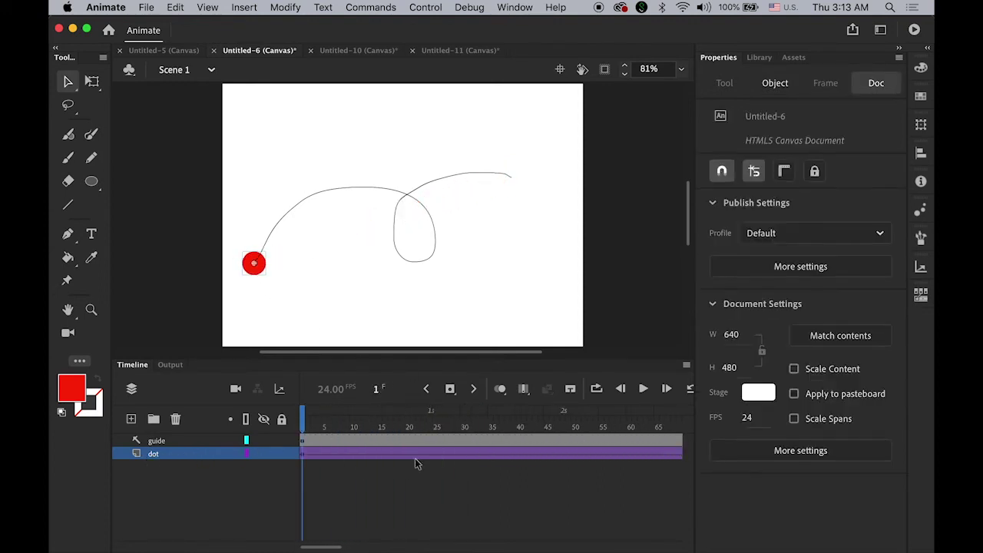
key("Return")
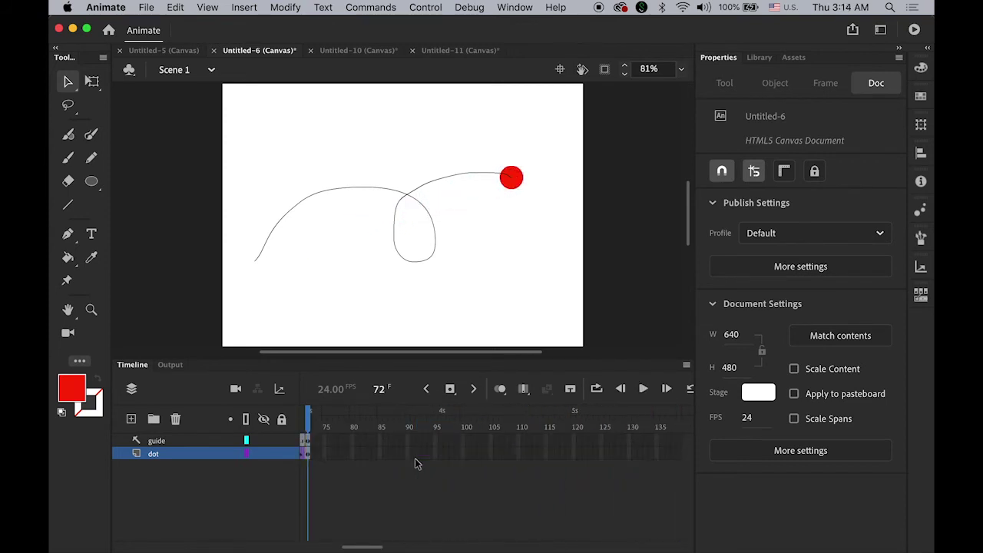
Nest the dot layer under the guide layer to attach it to the motion guide
left_click_drag(345, 546, 264, 543)
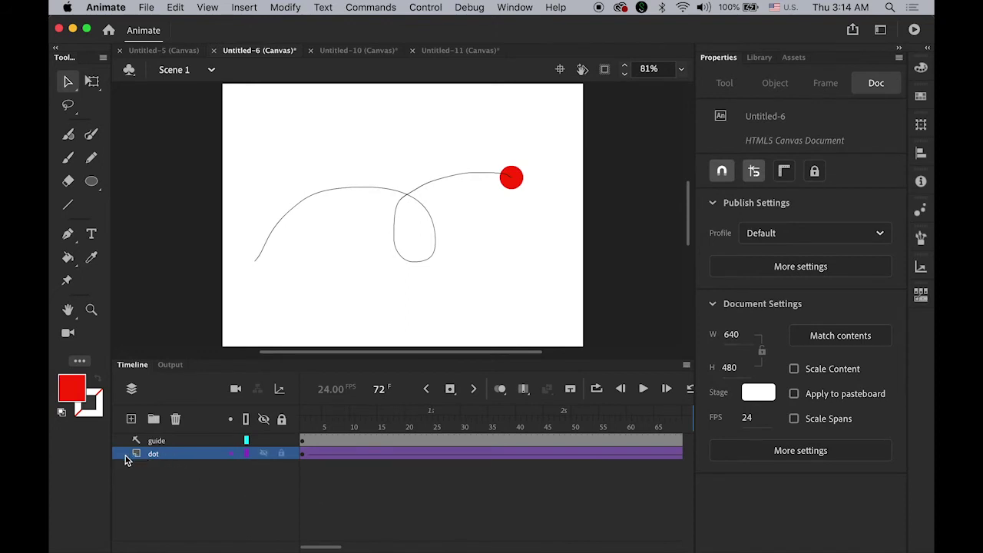
left_click(127, 459)
left_click_drag(126, 458, 154, 451)
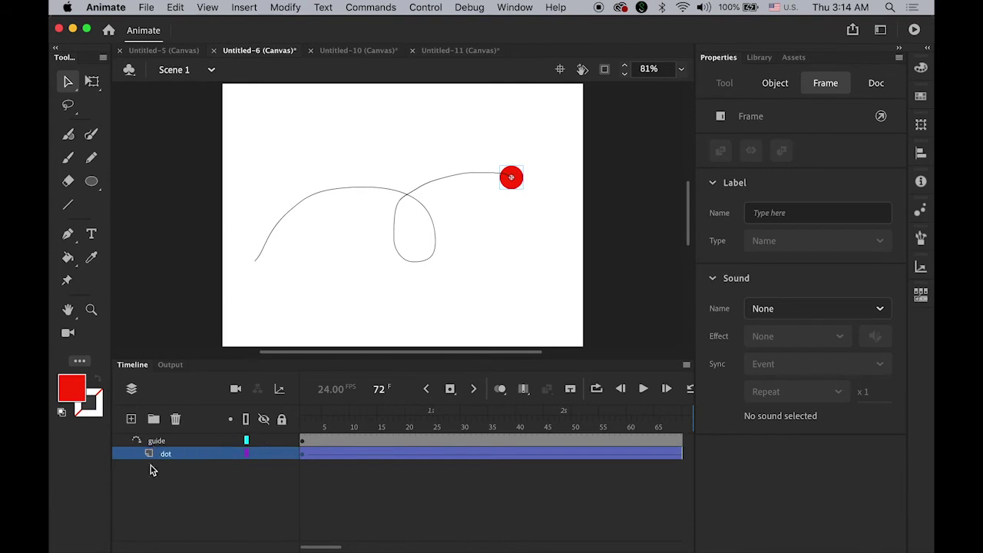
Play the guided animation on the timeline and test the movie
key("Return")
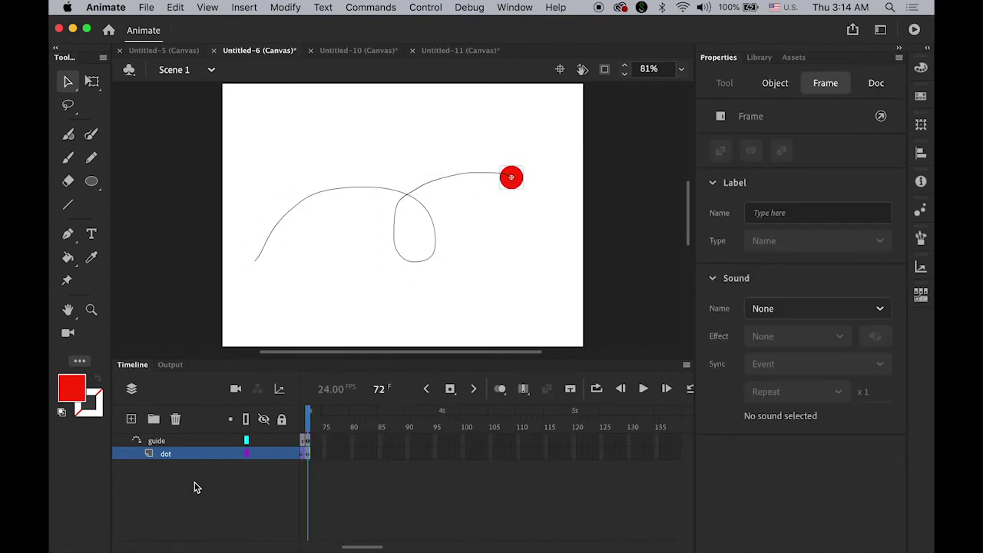
left_click(425, 6)
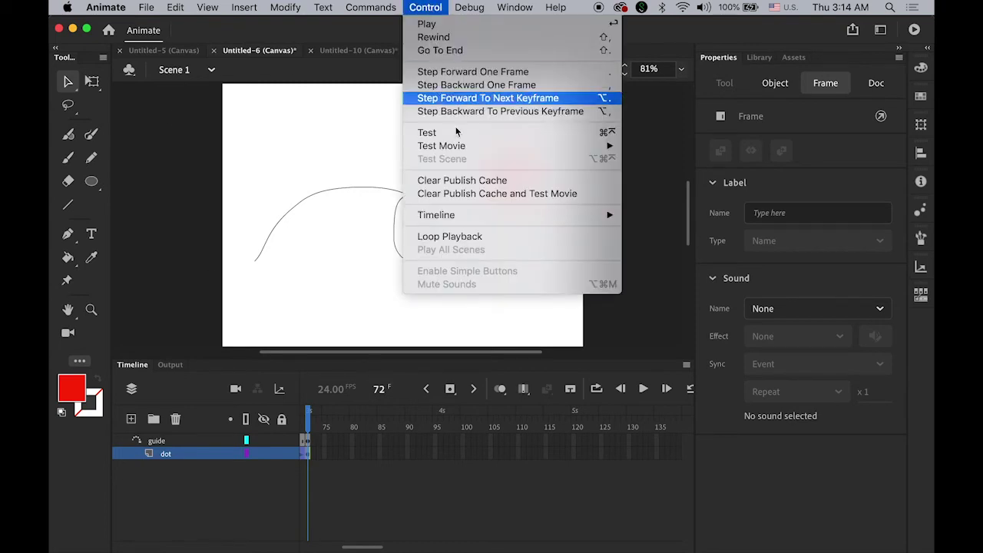
mouse_move(461, 145)
left_click(655, 161)
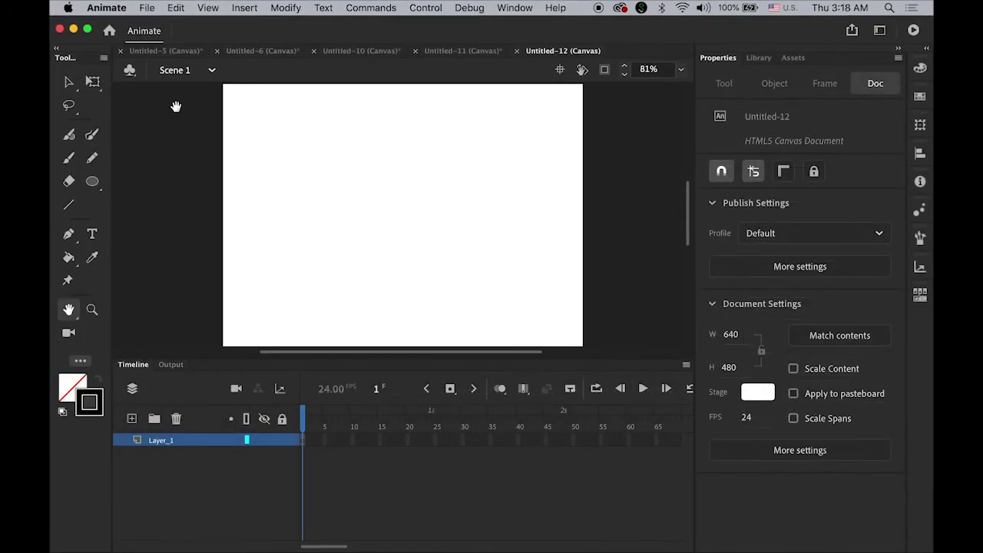
In the new Untitled-12 document, rename Layer_1 as guide
left_click(71, 82)
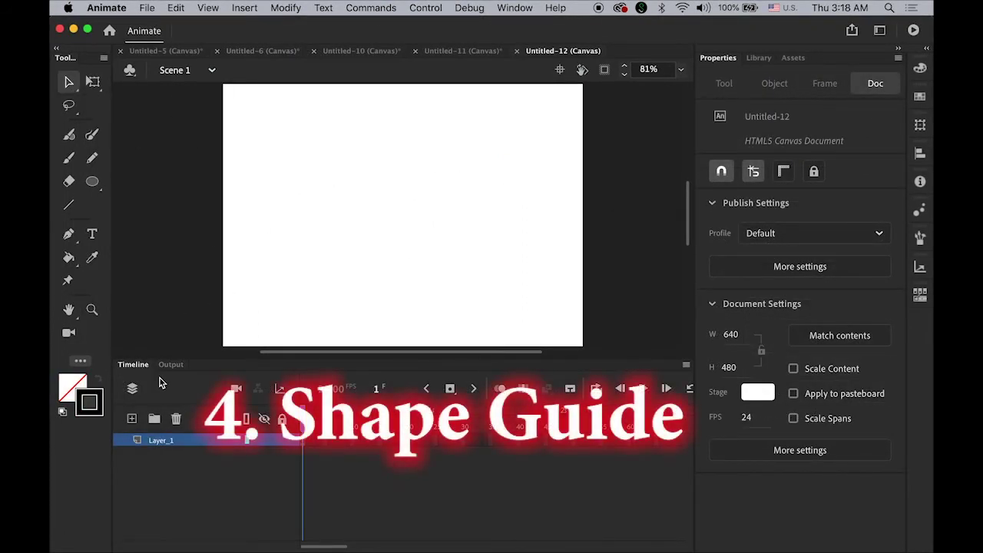
double_click(163, 440)
type("gu")
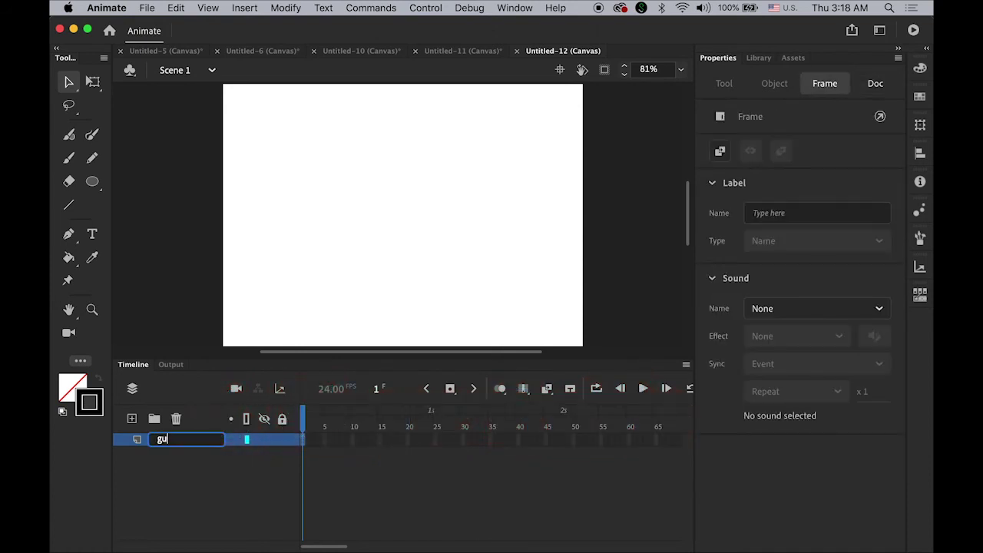
key("Return")
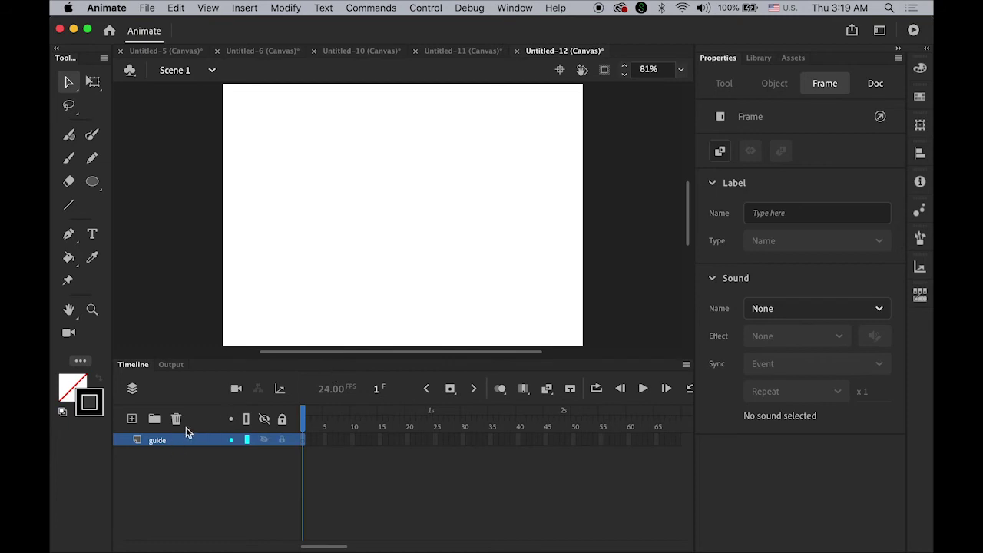
Draw a large, wide oval with no fill and a black stroke of size 1 around the middle of the stage
left_click(92, 182)
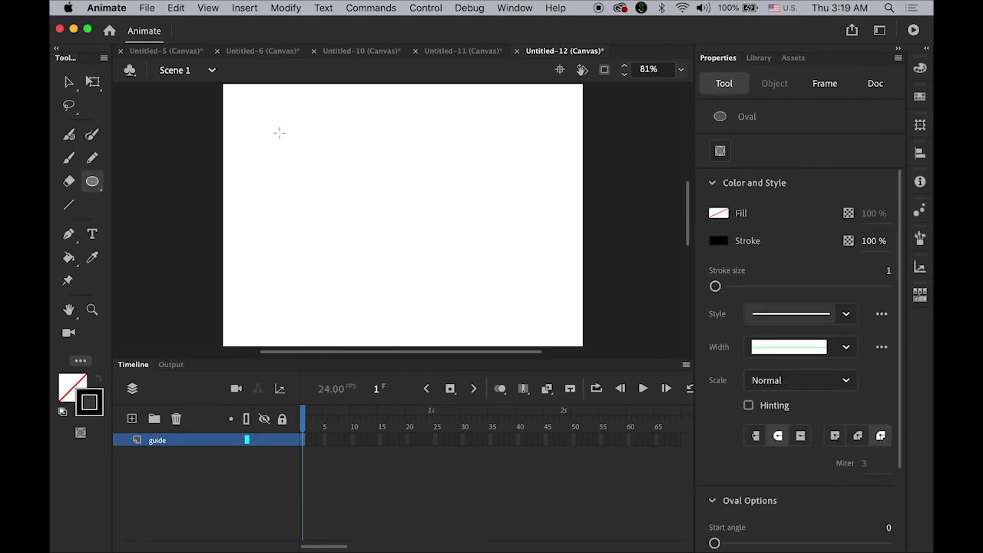
left_click_drag(280, 128, 528, 268)
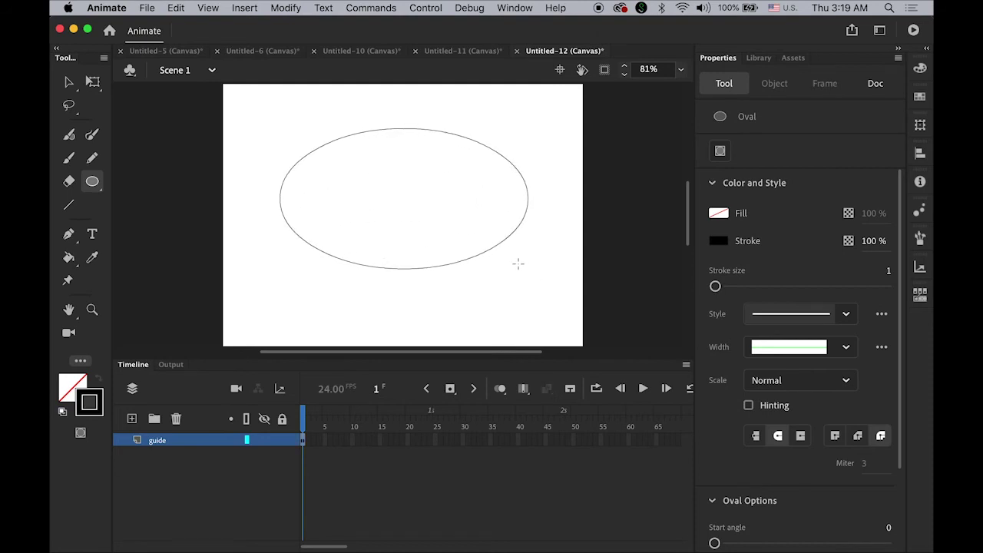
left_click(69, 82)
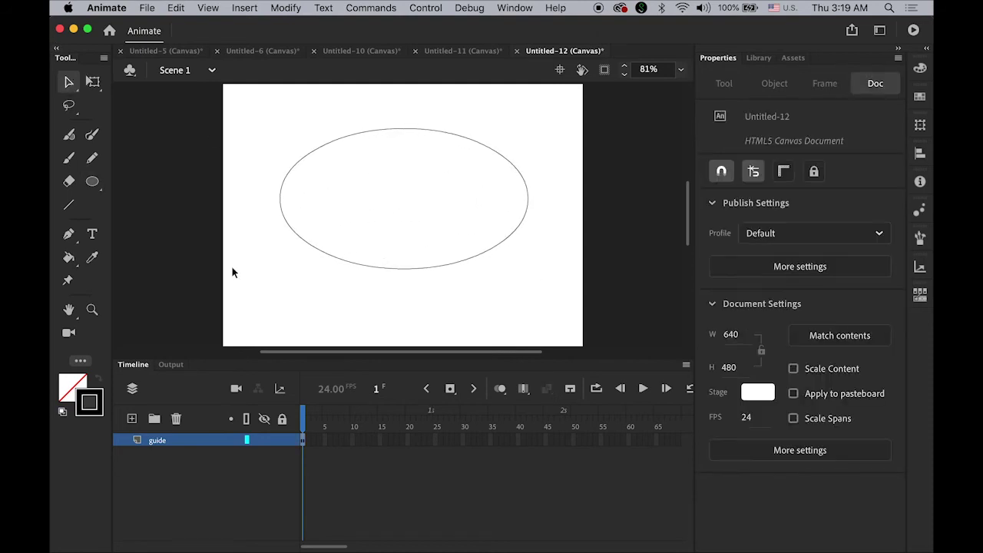
Convert the layer holding the oval into a Guide layer and add a new layer below it
right_click(138, 444)
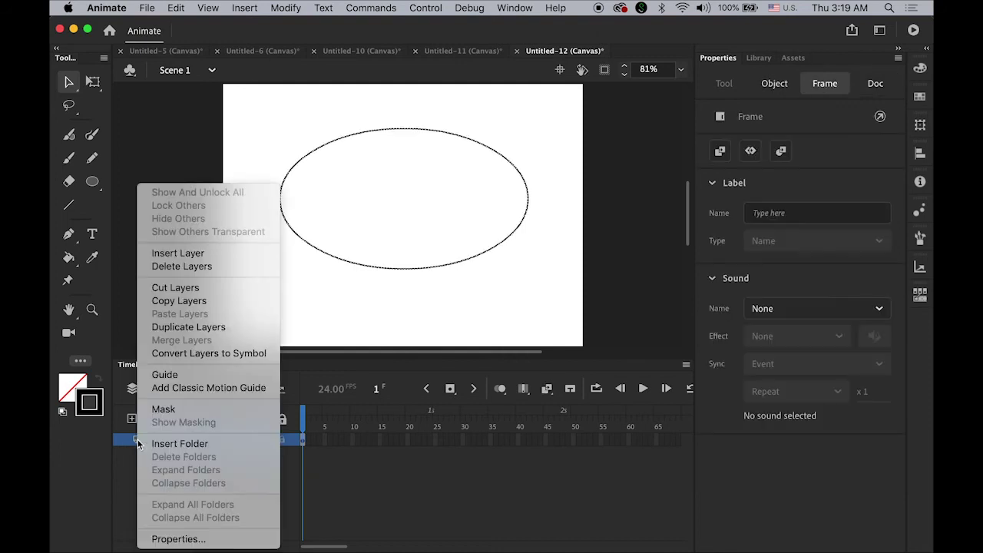
left_click(190, 376)
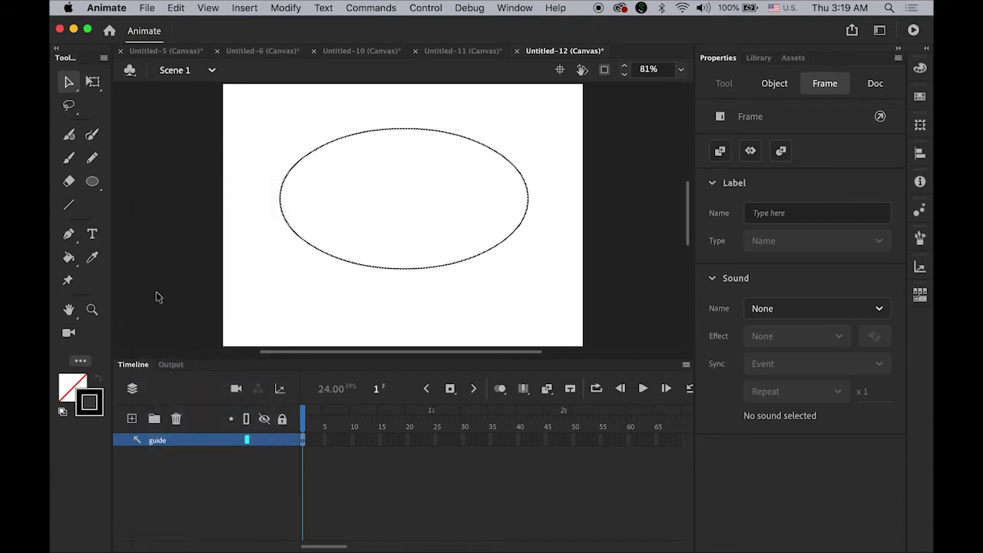
left_click(167, 300)
left_click(132, 420)
left_click_drag(125, 445, 132, 475)
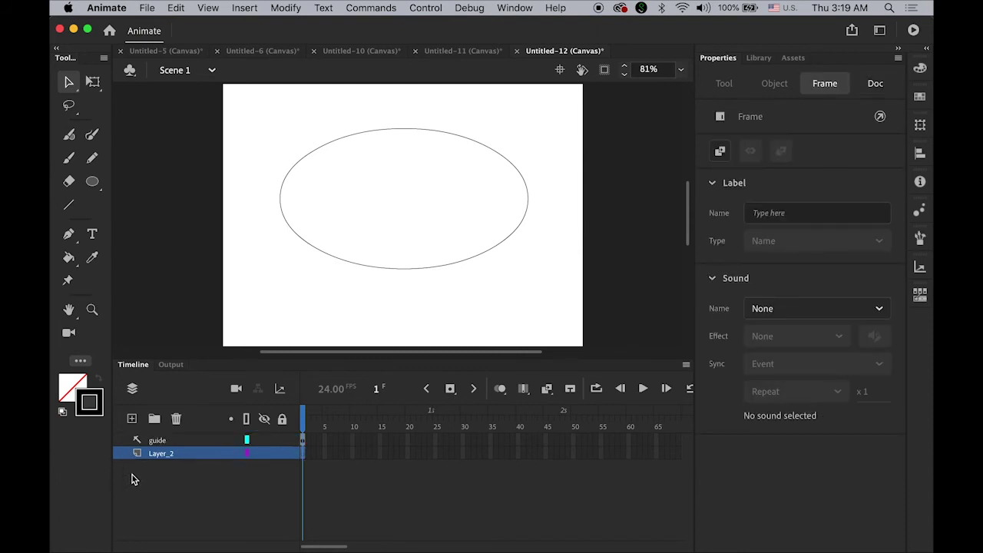
On Layer_2, draw a small red circle without a stroke, centered on the leftmost point of the oval
left_click(92, 183)
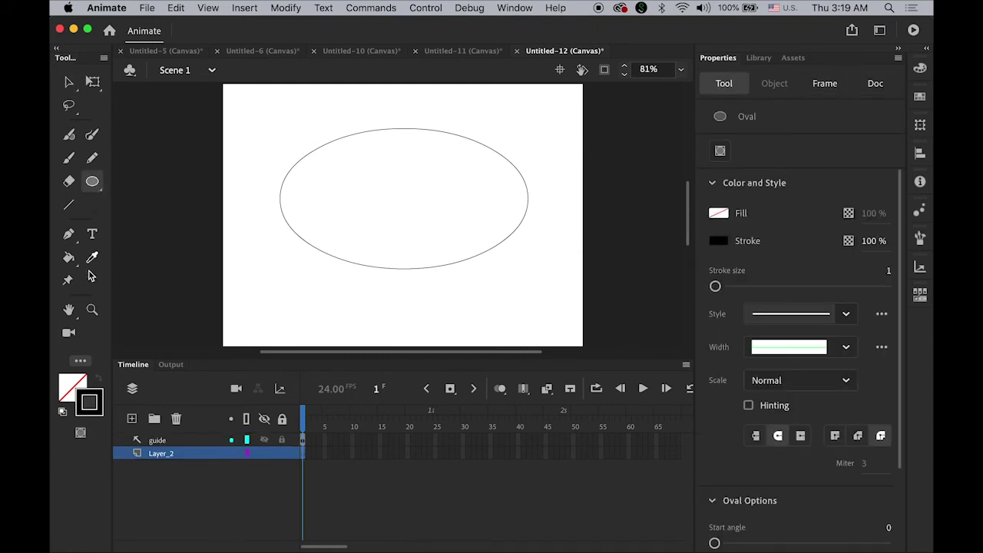
left_click(70, 382)
left_click(147, 297)
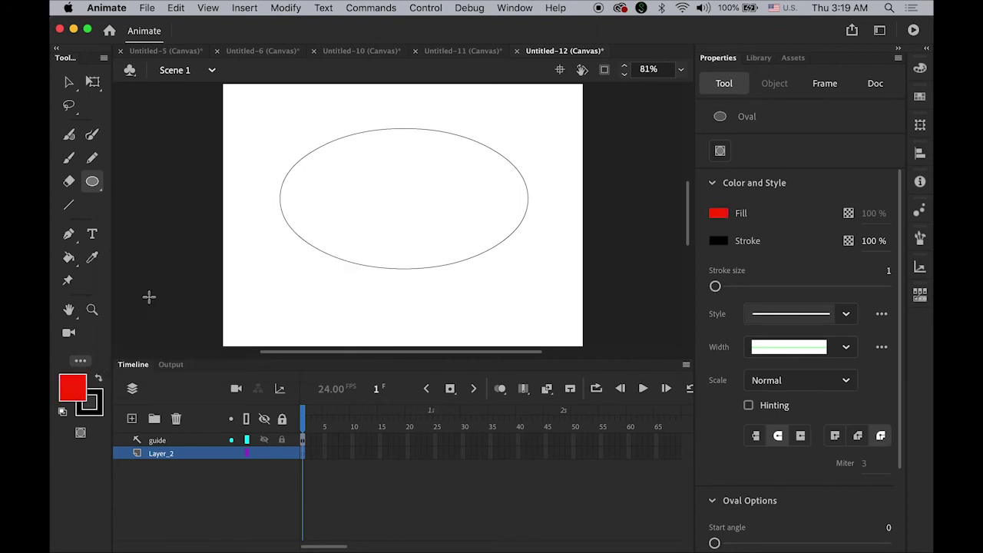
left_click(99, 401)
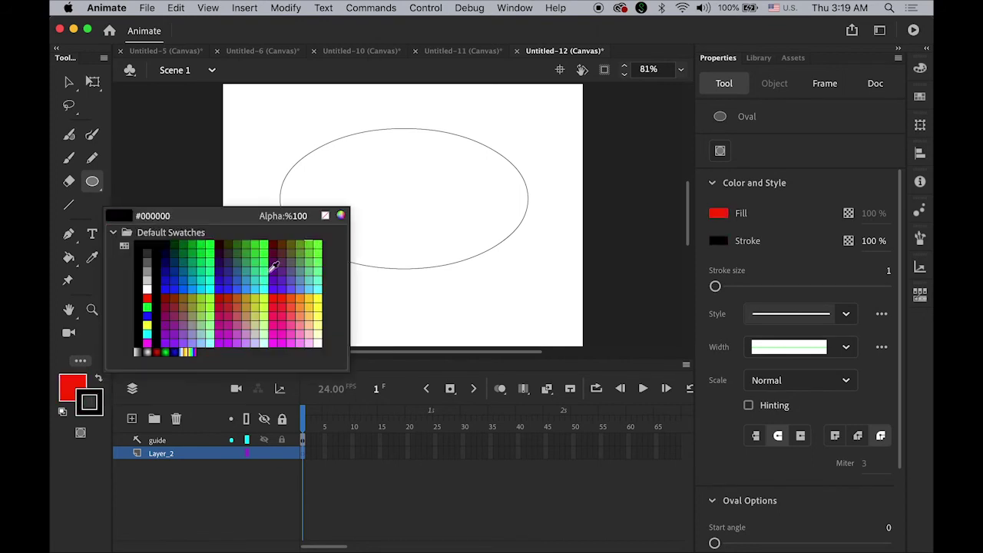
left_click(325, 214)
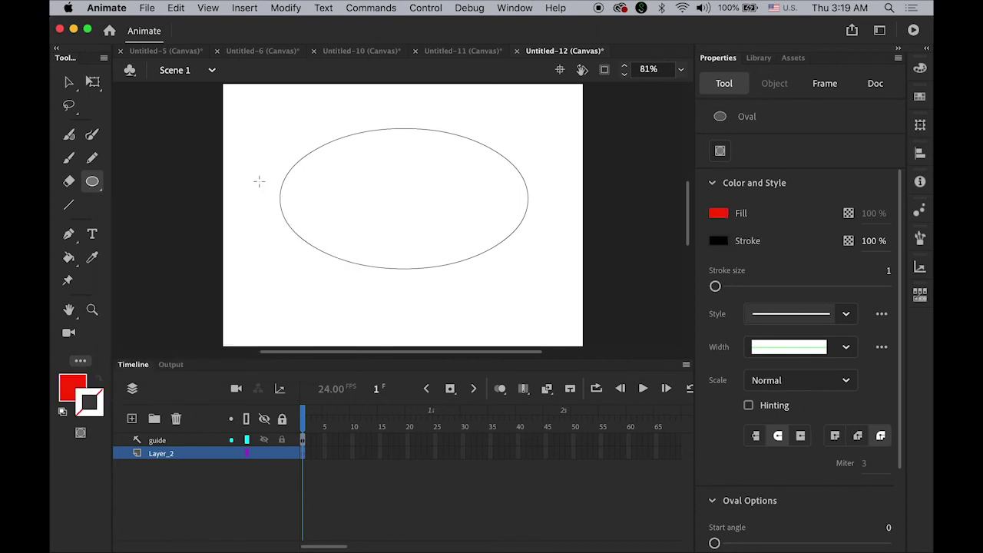
mouse_move(279, 199)
left_mouse_down()
mouse_move(309, 227)
mouse_move(300, 218)
left_mouse_up()
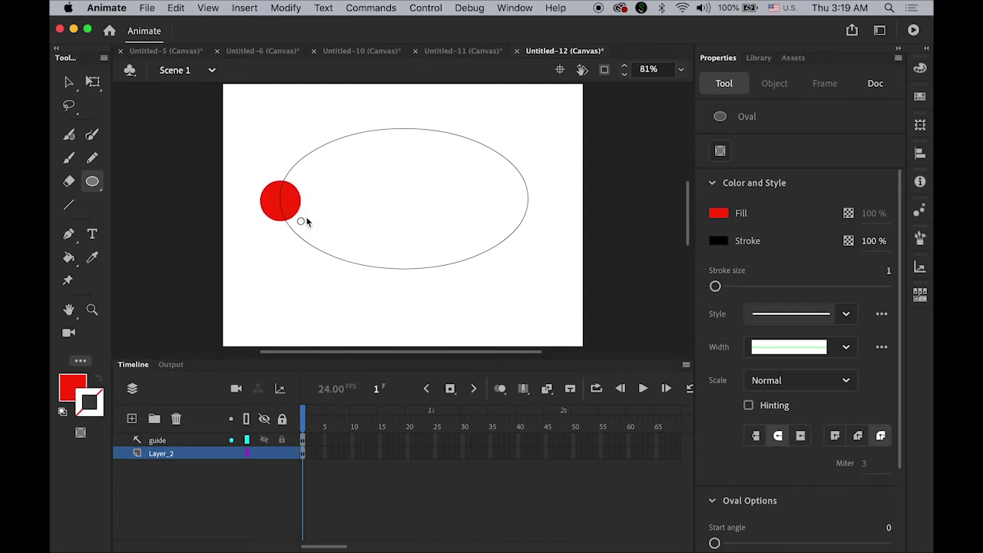
Rename Layer_2, which holds the red circle, as circle
left_click(69, 82)
left_click(164, 454)
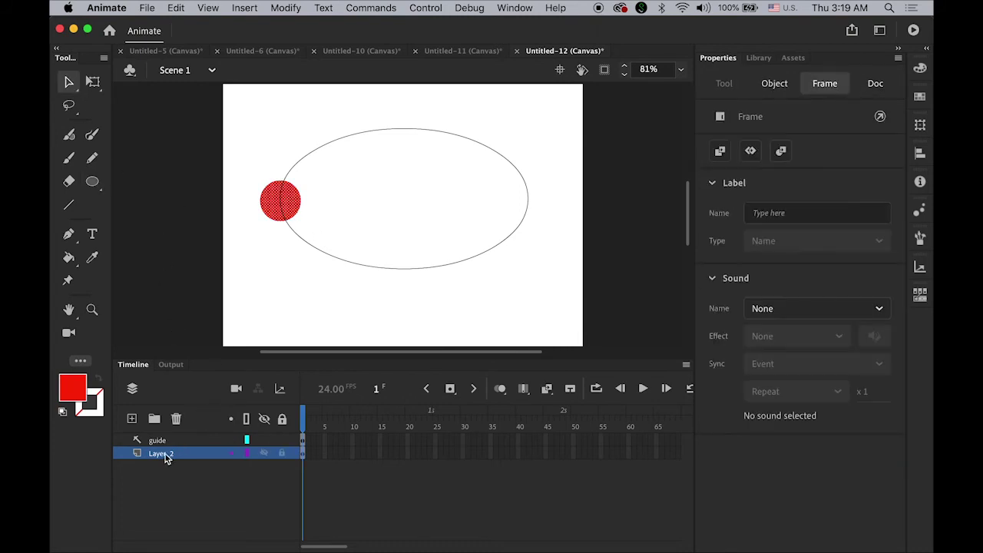
double_click(164, 454)
type("circle")
key("Return")
left_click(273, 480)
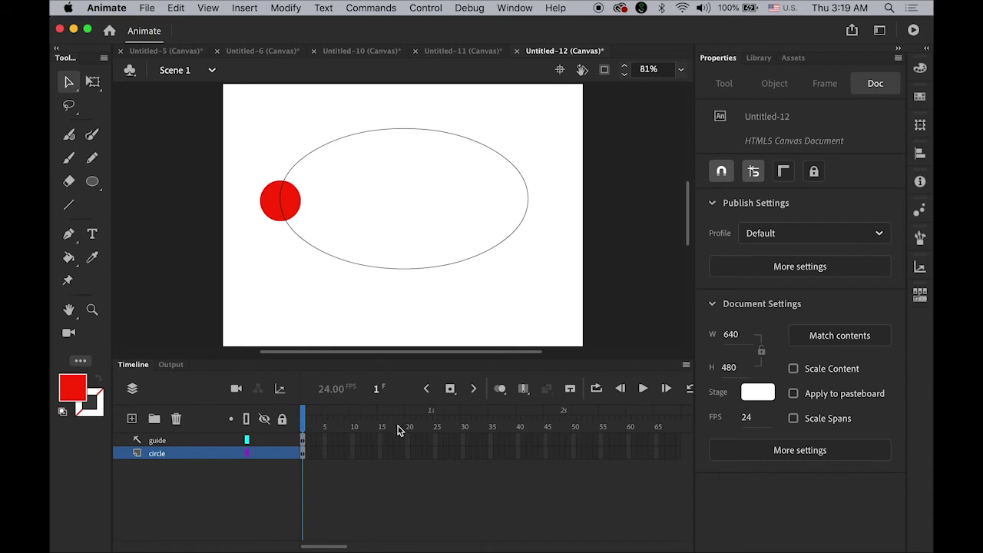
Insert keyframes at frame 72 on both the guide and circle layers
left_click_drag(334, 548, 347, 546)
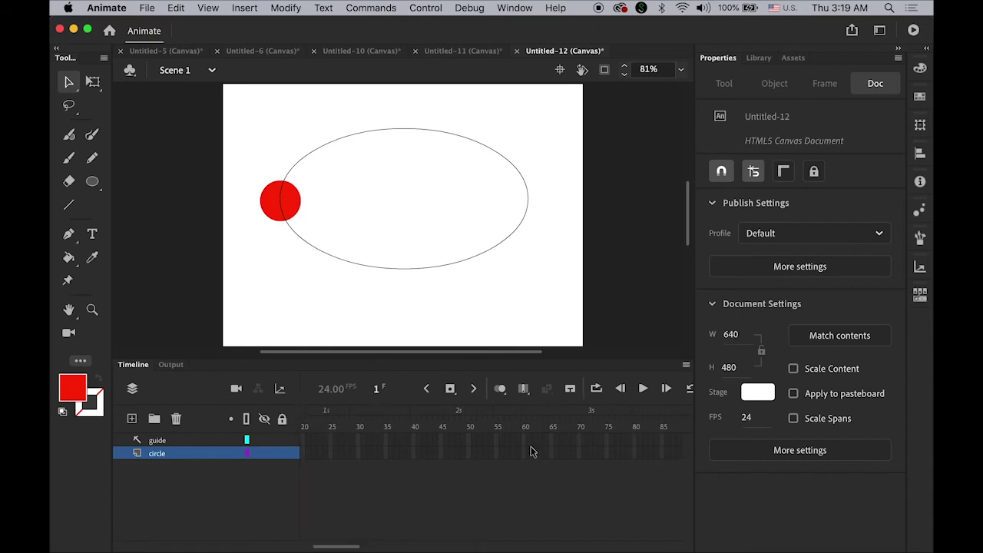
left_click_drag(590, 443, 595, 456)
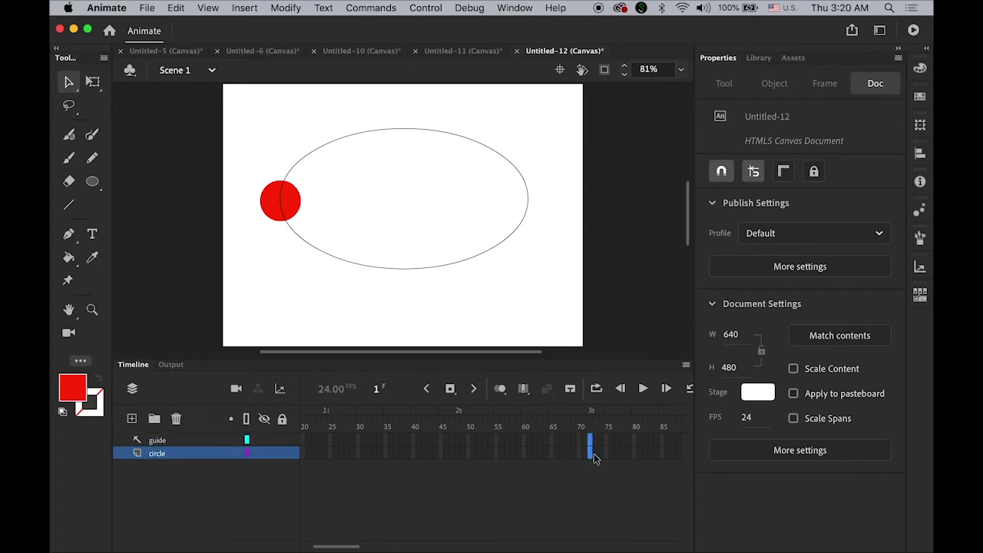
left_click(450, 388)
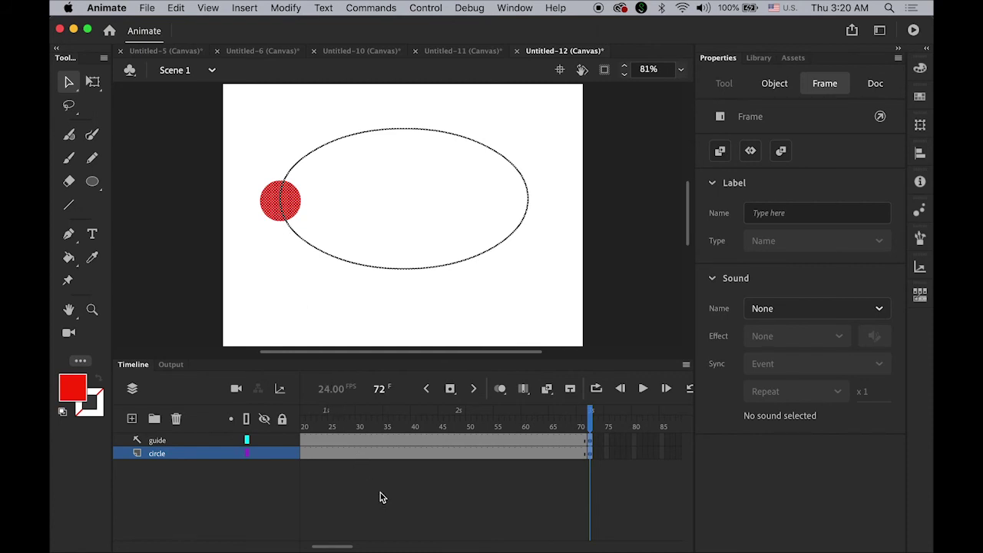
Create a classic tween on the circle layer between frames 1 and 72
left_click(347, 455)
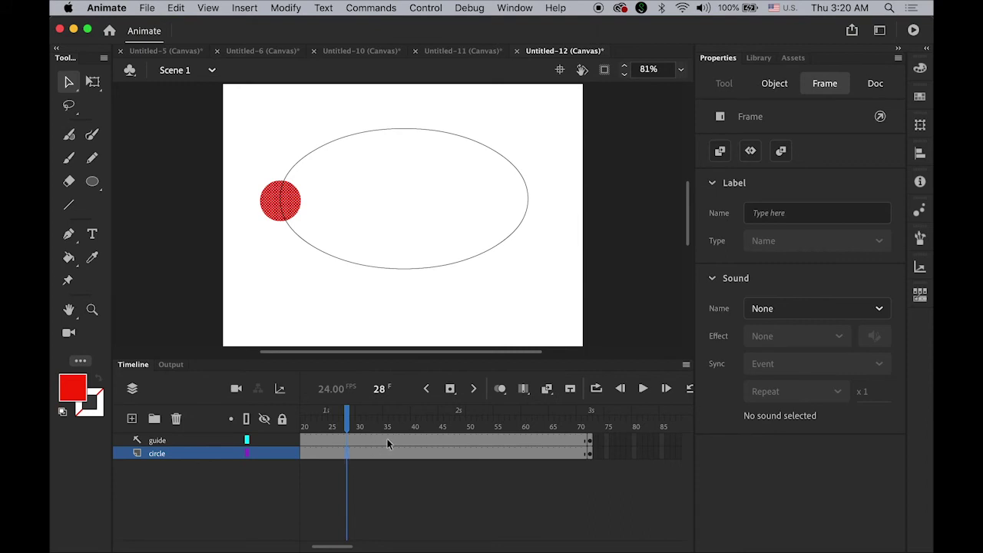
left_click(244, 8)
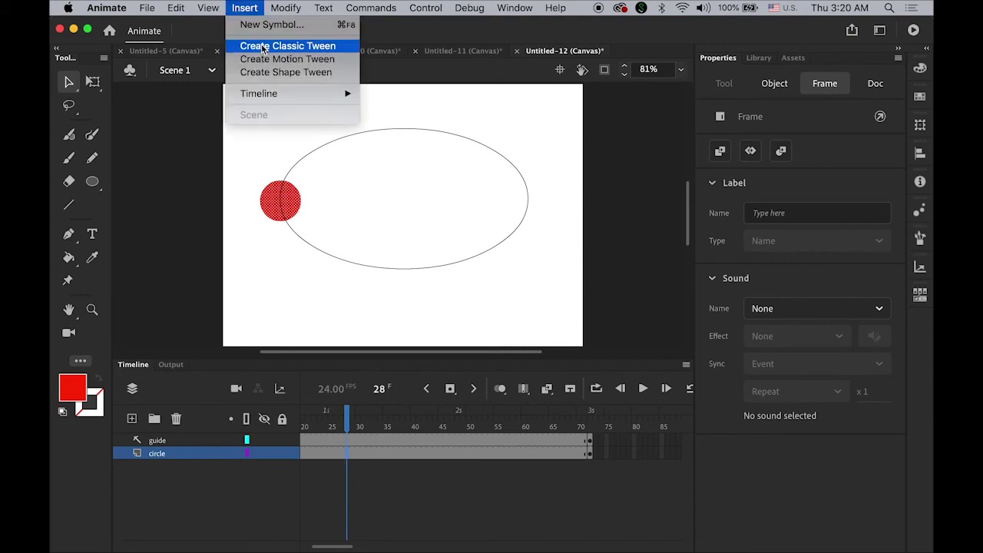
left_click(288, 46)
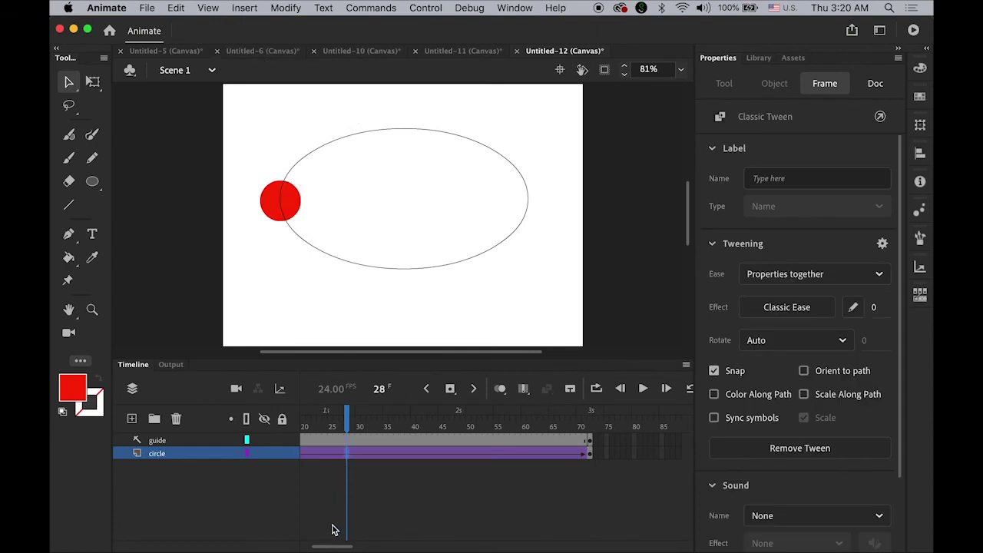
Add a keyframe at frame 24 of the circle layer and snap the circle to the oval's lowest point, about X 330, Y 329
left_click_drag(338, 547, 326, 546)
left_click_drag(453, 421, 427, 434)
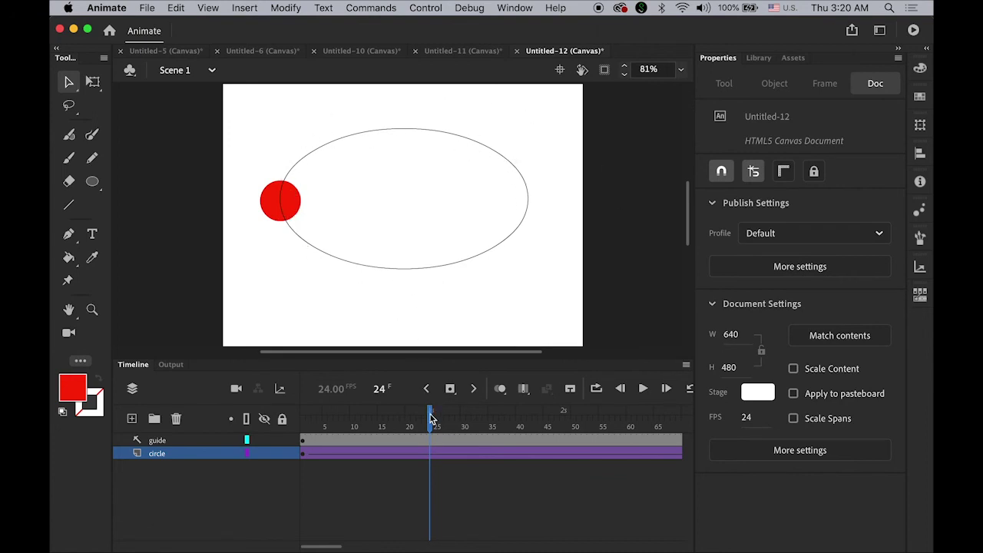
mouse_move(431, 415)
left_mouse_down()
mouse_move(407, 418)
mouse_move(435, 429)
left_mouse_up()
left_click(450, 390)
left_click_drag(292, 207, 419, 275)
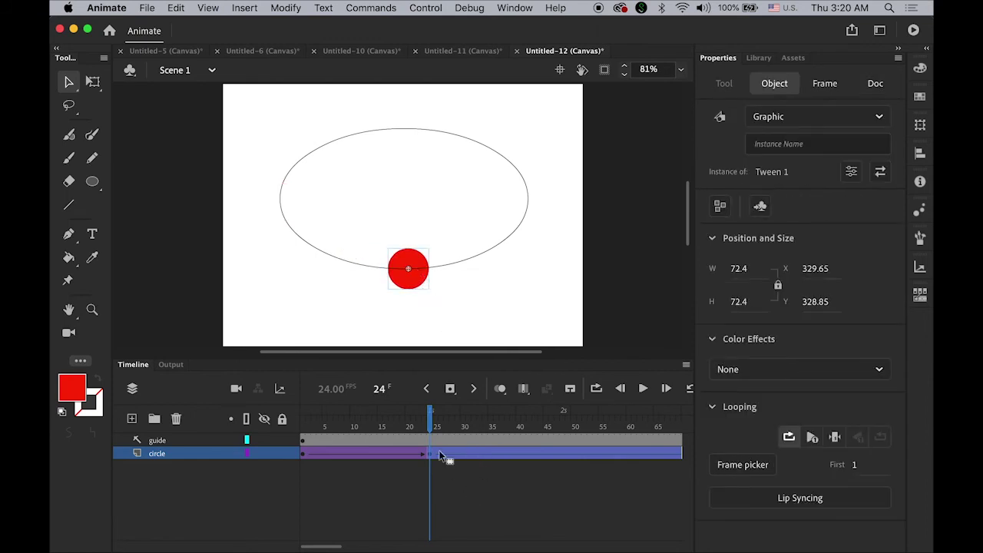
Return to frame 1 and nest the circle layer under the guide layer so the oval becomes its motion path
left_click_drag(432, 427, 279, 443)
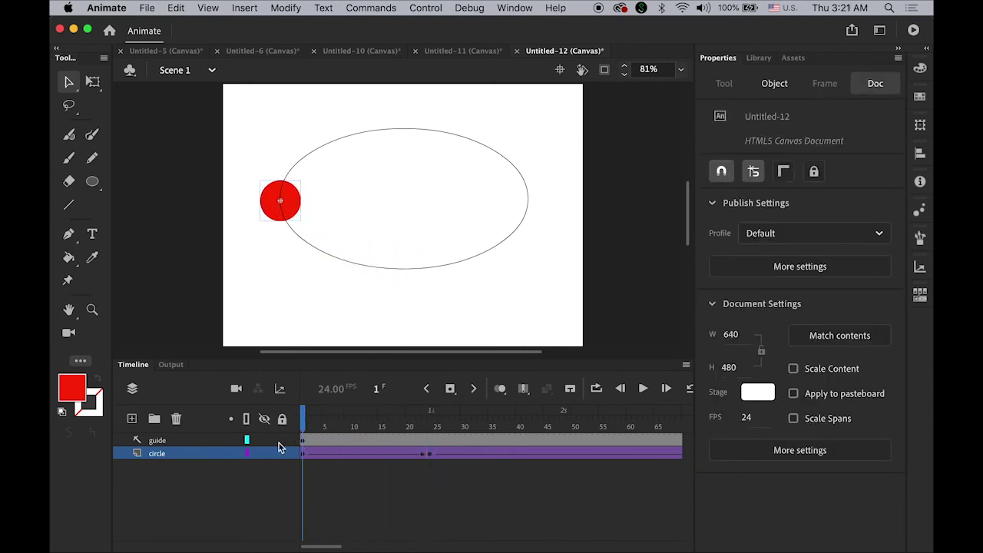
left_click(127, 456)
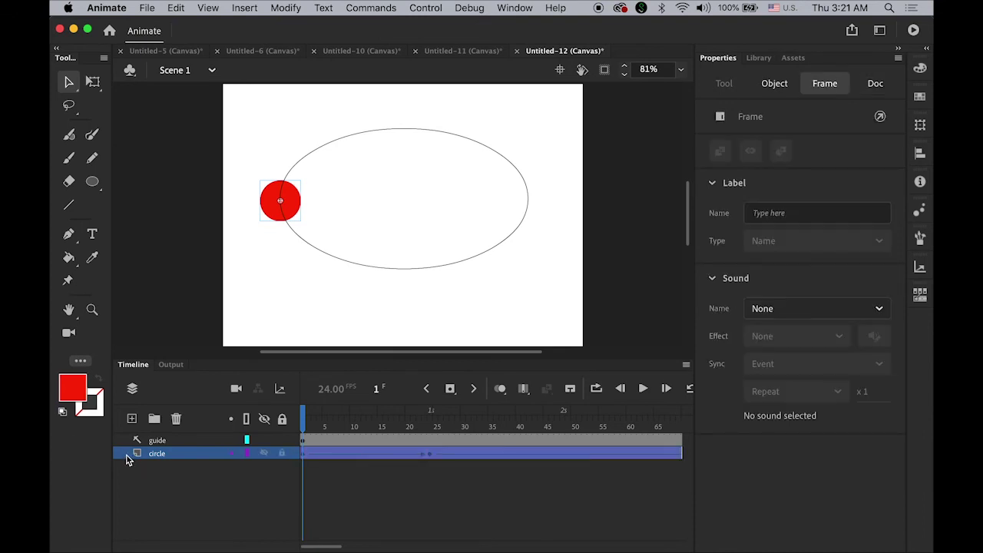
left_click_drag(127, 455, 153, 446)
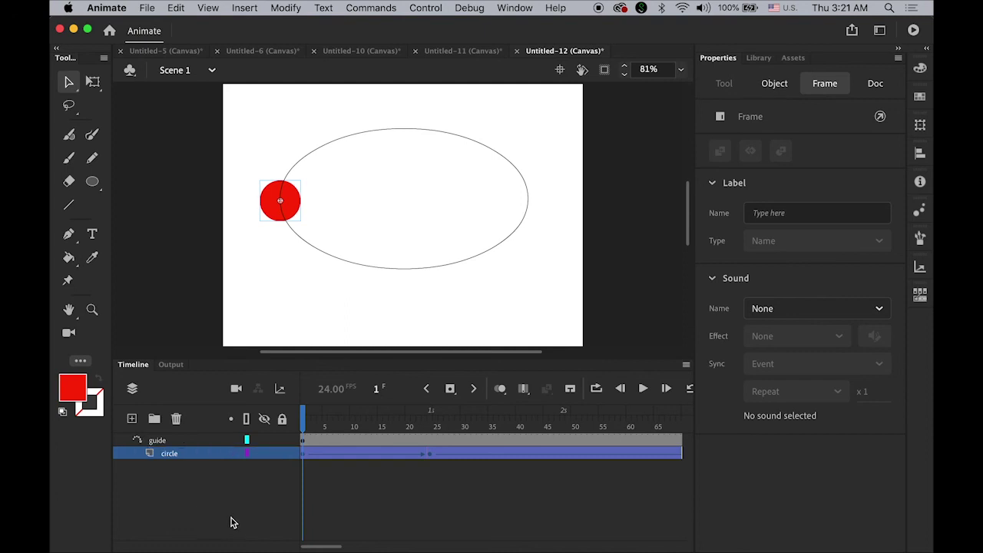
Check the motion up to frame 23, then add a keyframe at frame 48 with the circle snapped to the oval's rightmost point
left_click_drag(304, 426, 363, 429)
left_click(423, 427)
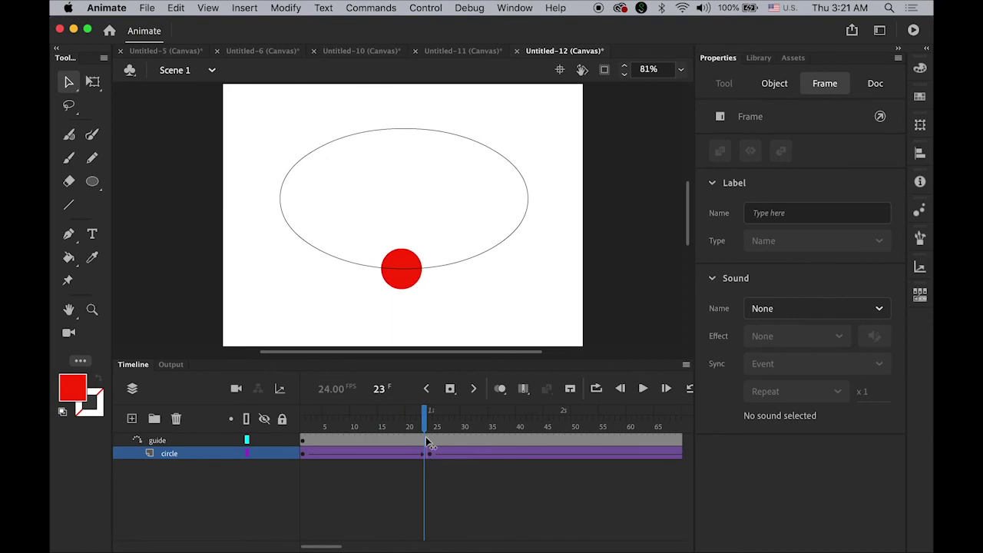
left_click(565, 453)
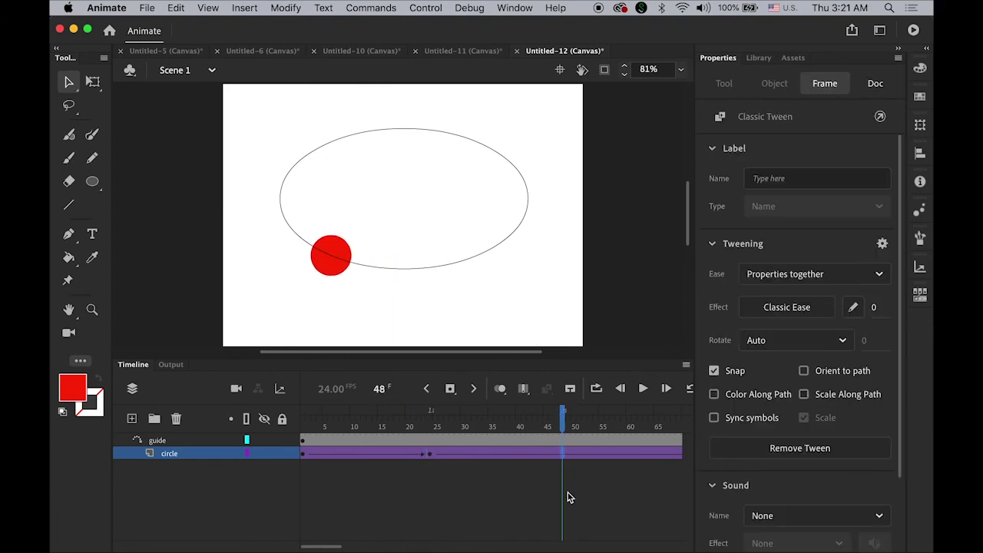
left_click(449, 389)
left_click_drag(346, 273, 528, 209)
At frame 69, move the circle along the oval to just above its leftmost point, about X 105, Y 182
left_click_drag(563, 423, 555, 448)
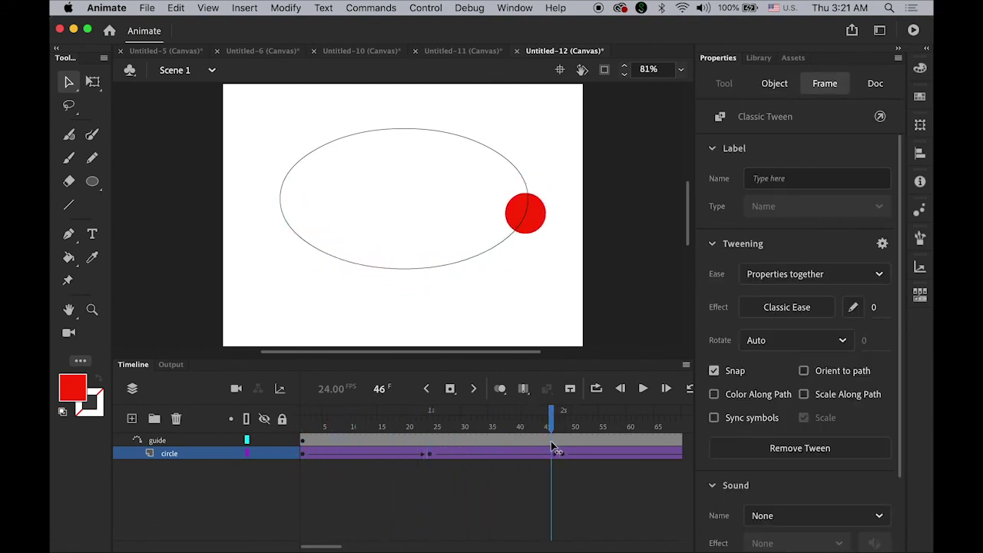
left_click(318, 512)
left_click_drag(323, 546, 346, 549)
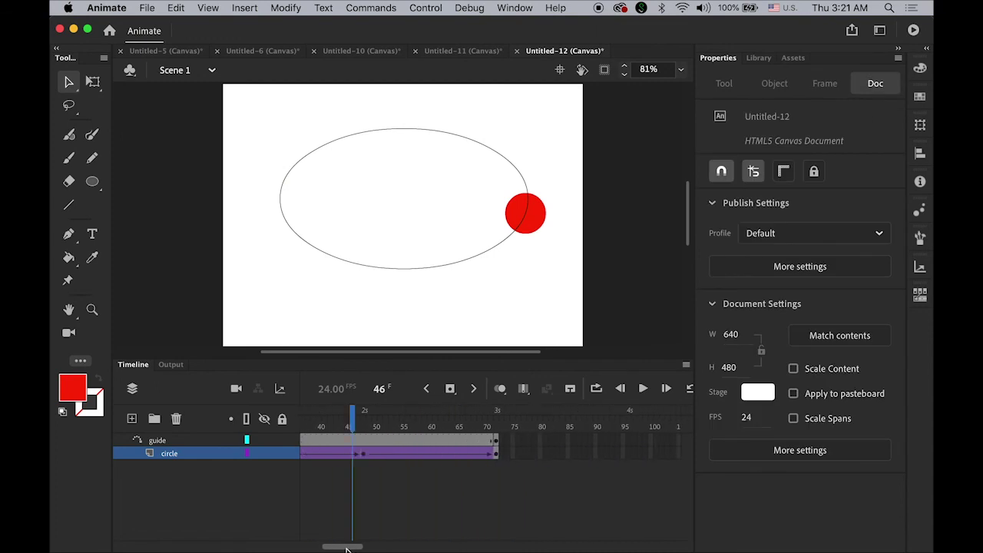
left_click(478, 453)
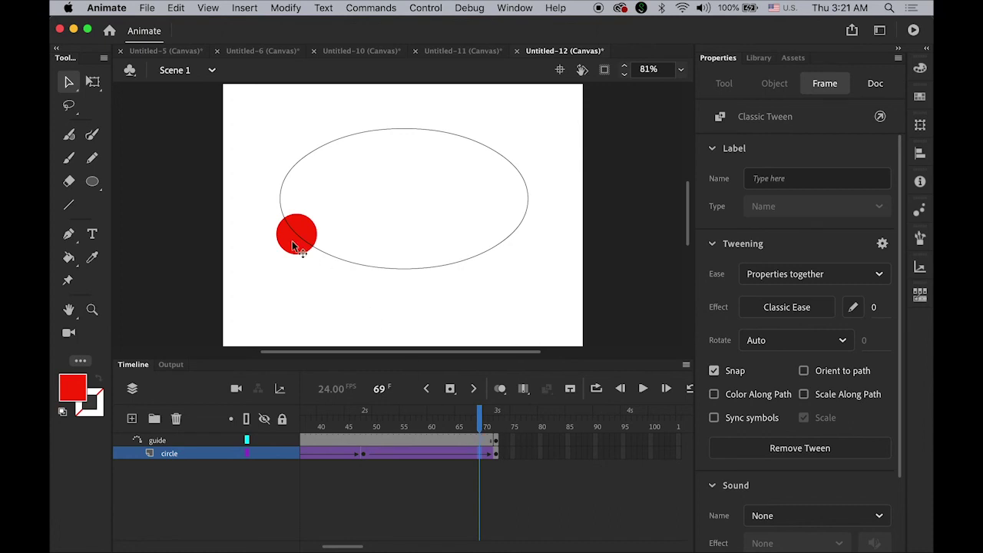
left_click_drag(293, 244, 284, 198)
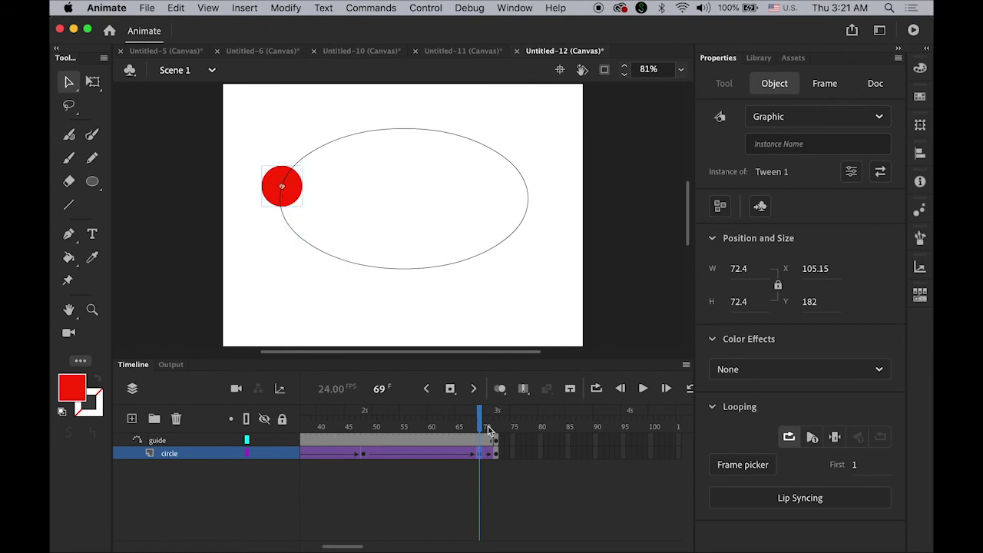
Play the animation on the timeline, test it in the browser, and return to the timeline in Animate
left_click_drag(483, 421, 537, 444)
key("Return")
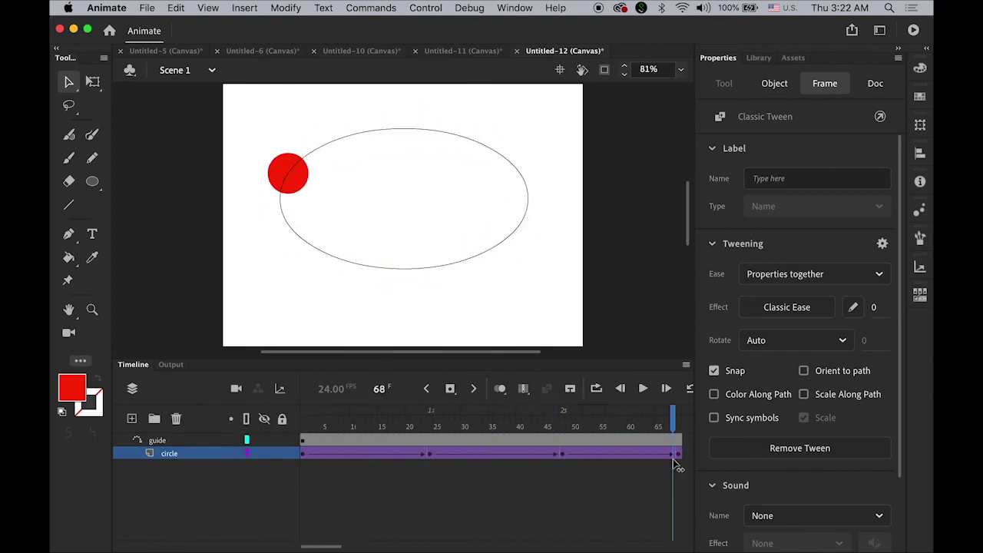
key("Return")
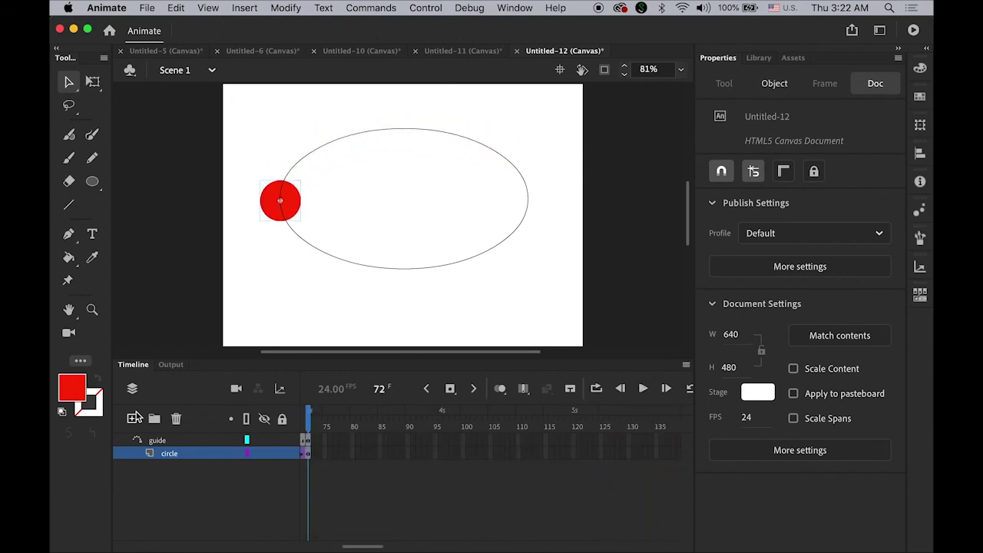
key("super+Return")
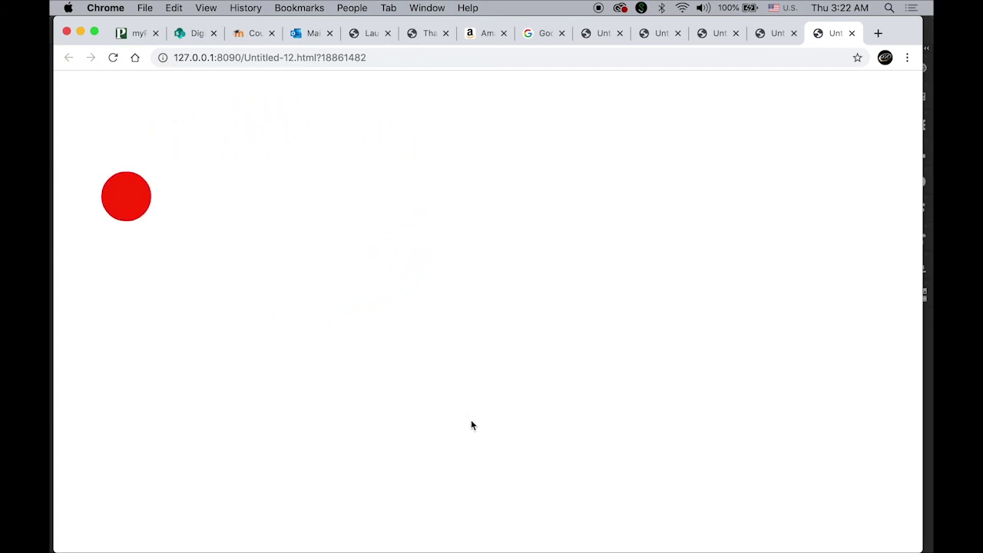
mouse_move(299, 548)
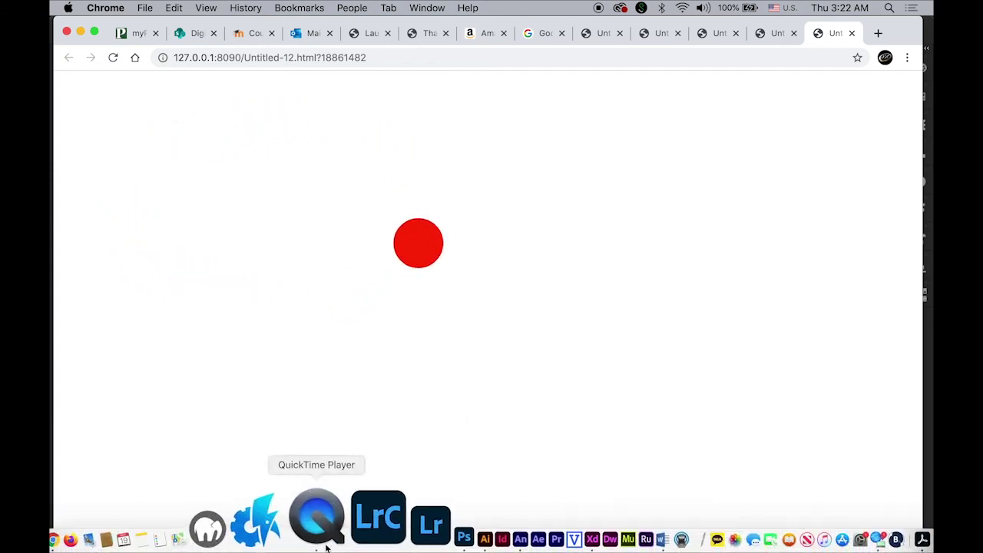
left_click(414, 537)
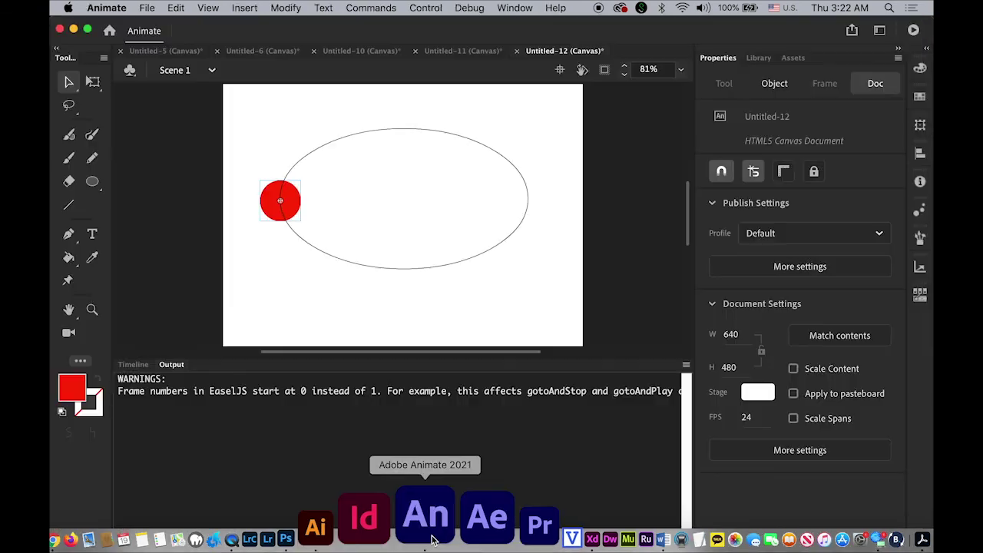
left_click(134, 365)
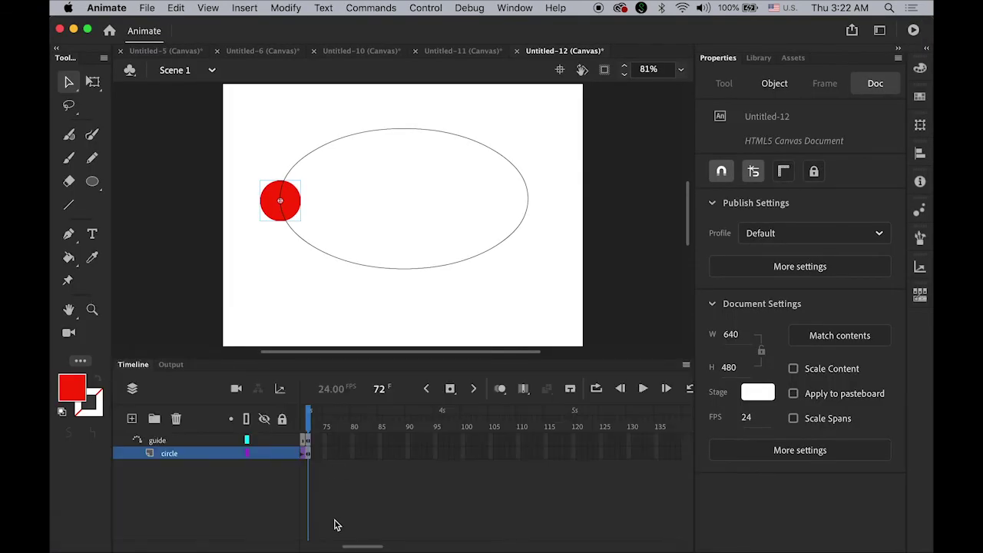
Enlarge the circle at the frame 24 keyframe with the Free Transform tool
left_click_drag(361, 548, 318, 550)
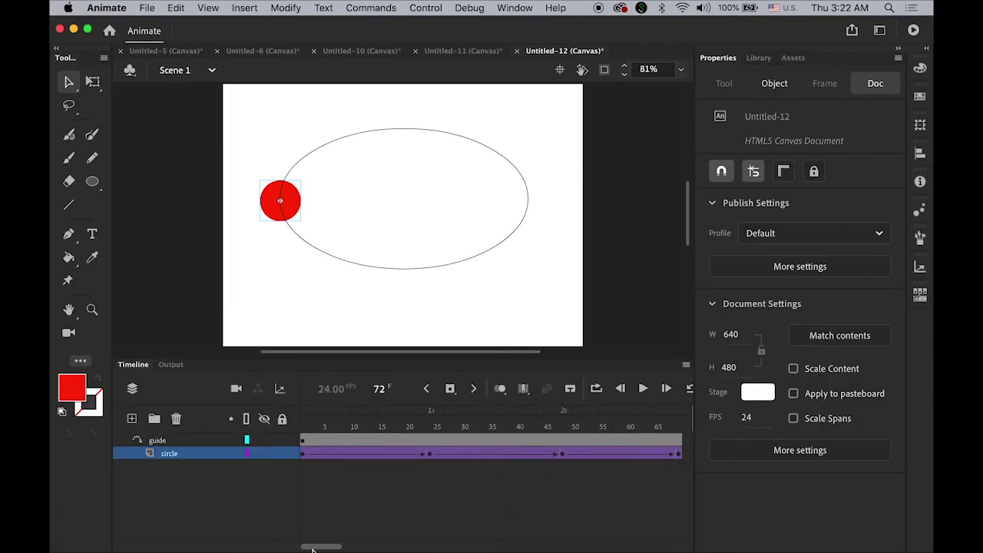
left_click(431, 452)
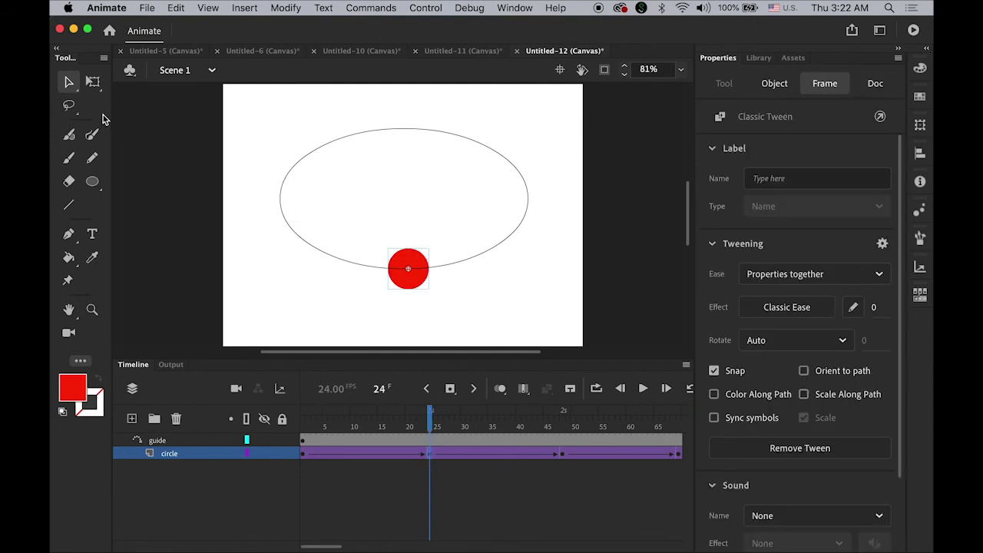
left_click(92, 82)
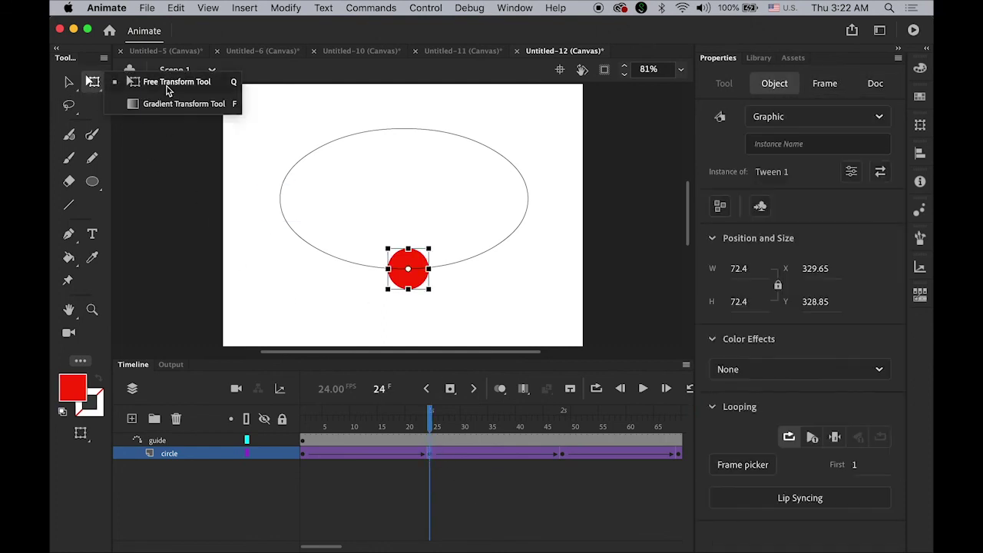
left_click(170, 83)
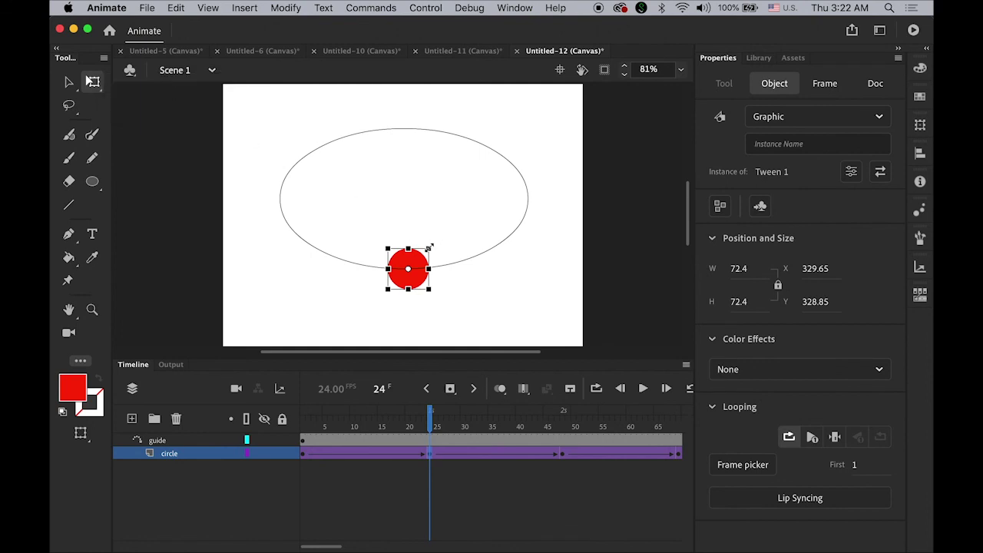
left_click_drag(435, 242, 454, 223)
Add a keyframe at frame 59 of the circle layer and shrink the circle there to about 38 by 38
left_click_drag(431, 421, 404, 437)
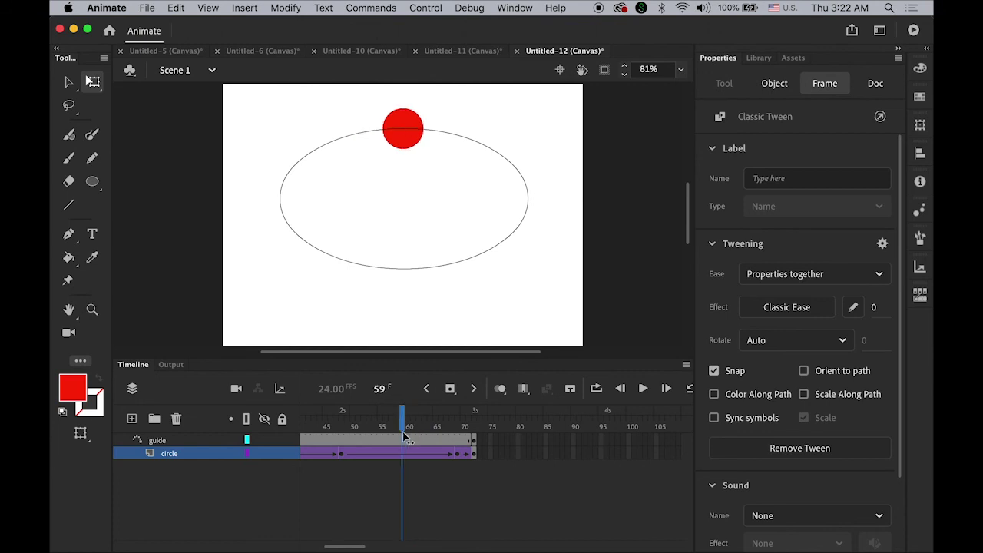
left_click(450, 390)
left_click(90, 83)
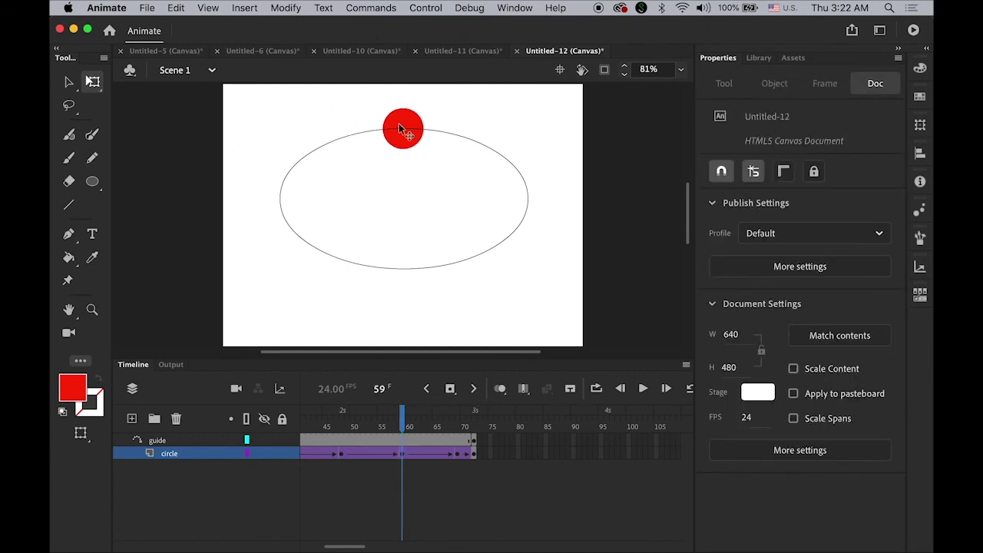
left_click(413, 147)
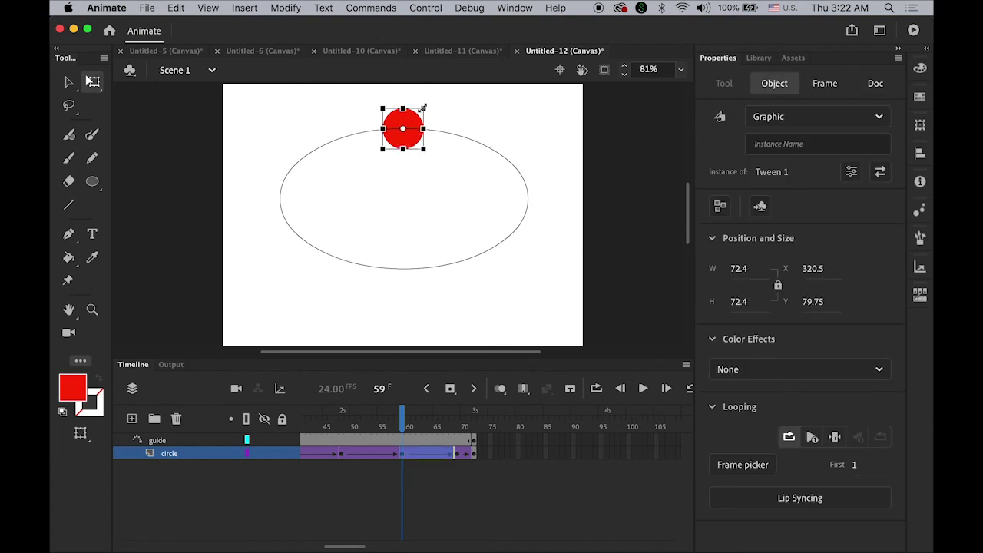
left_click_drag(423, 108, 414, 115)
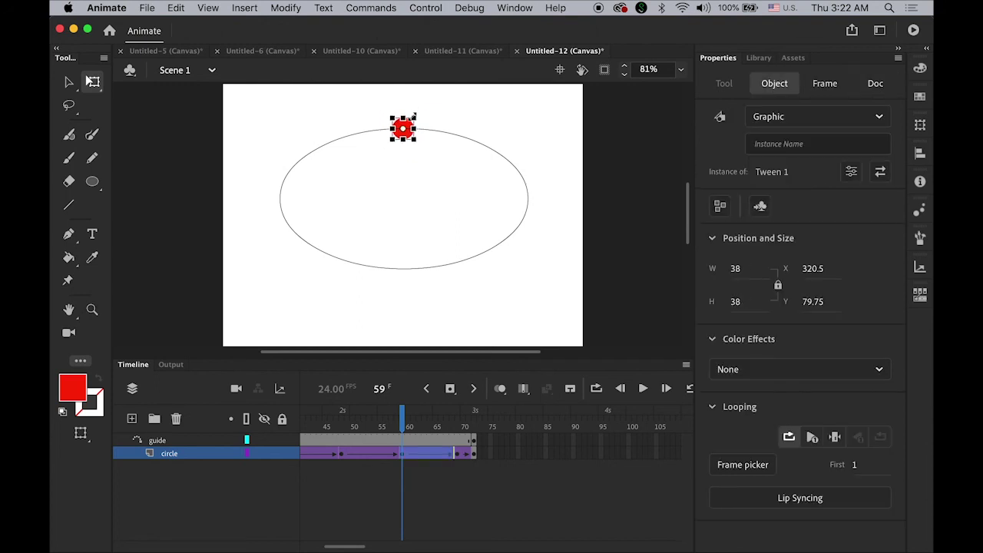
Play the resized circle's animation on the timeline and test the movie in the browser
left_click(561, 288)
key("Return")
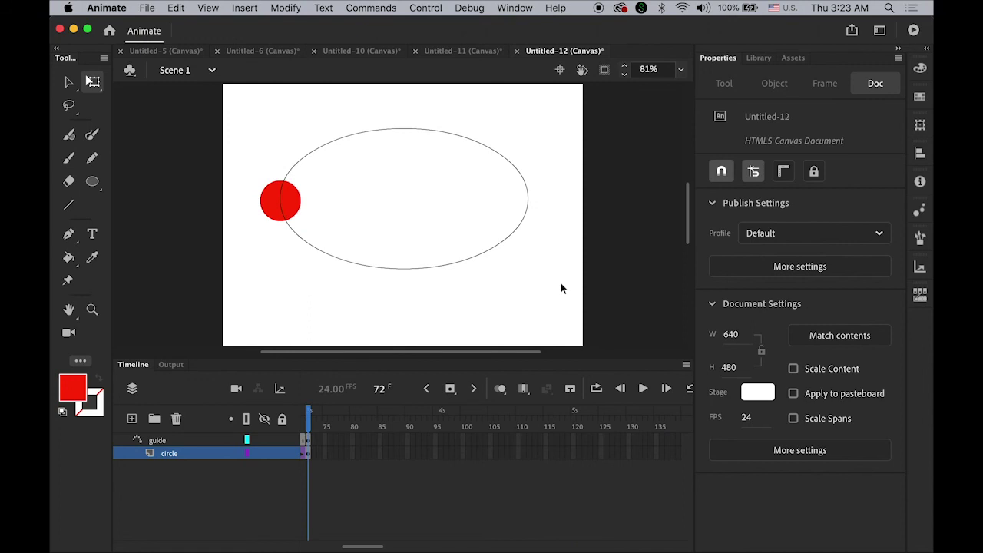
key("super+Return")
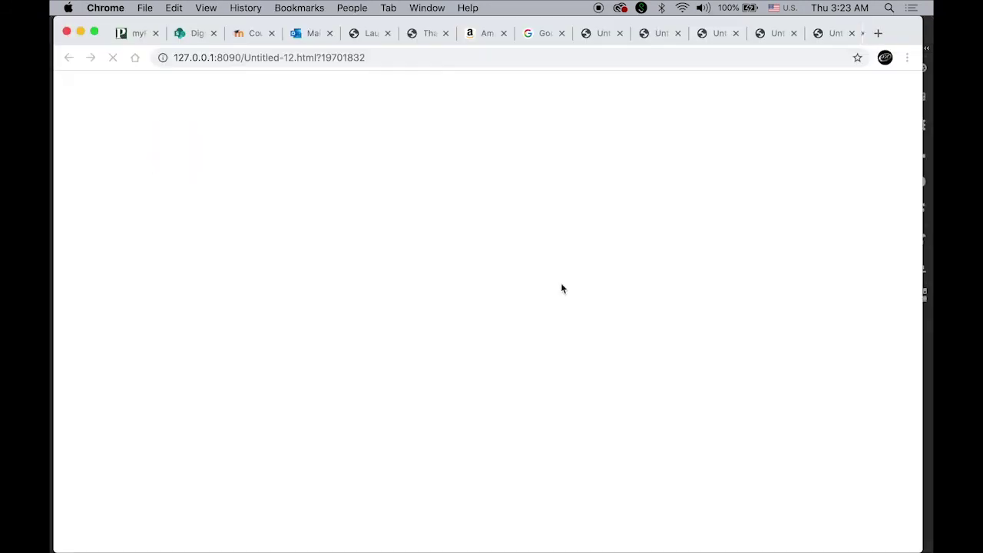